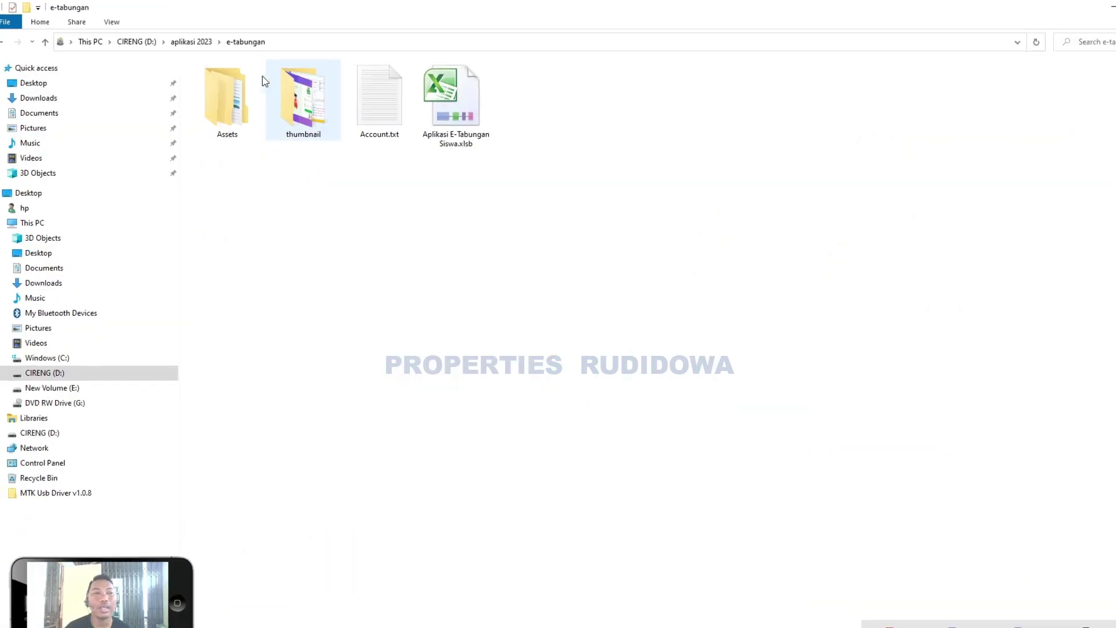
Install the 3OF9_NEW.TTF barcode font from Assets\structure\fonts for all users.
{"action": "double_click", "coordinate": [263, 111]}
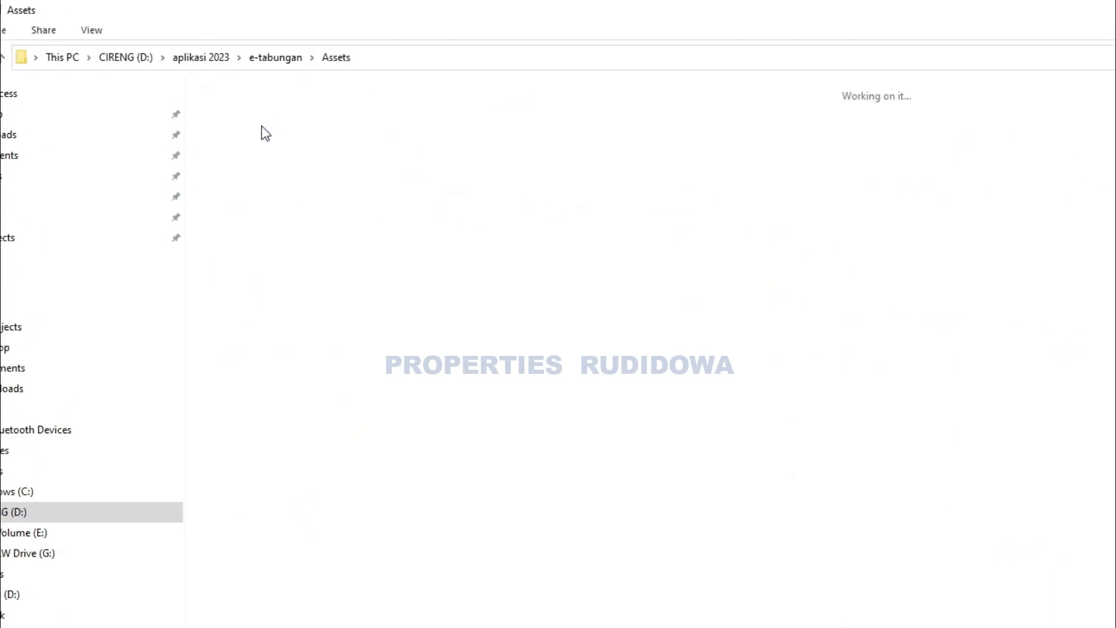
{"action": "left_click", "coordinate": [338, 164]}
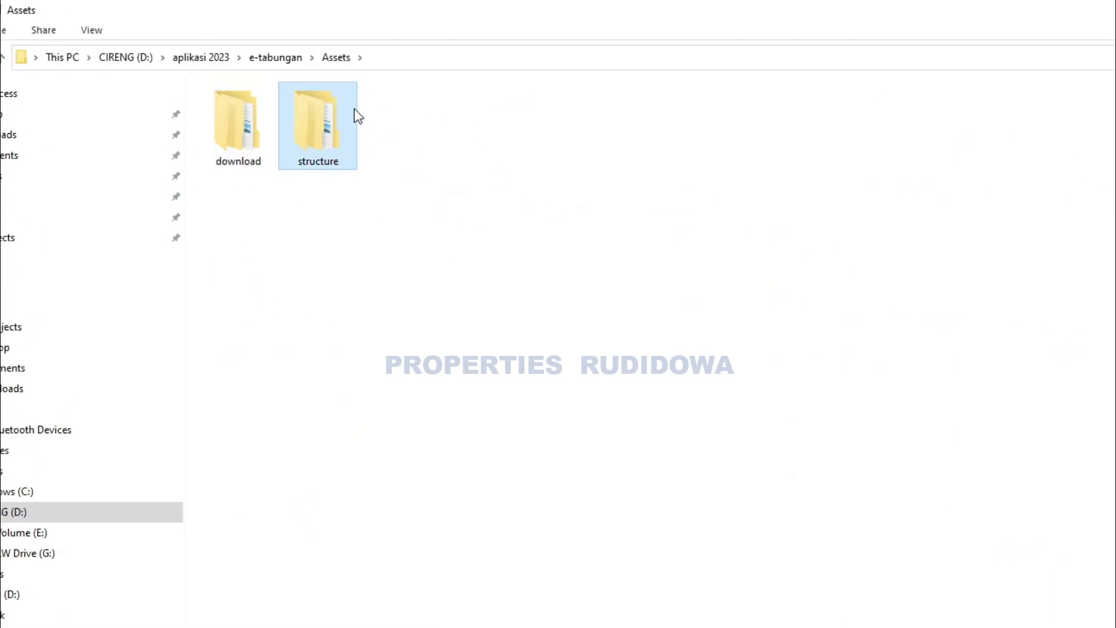
{"action": "double_click", "coordinate": [329, 123]}
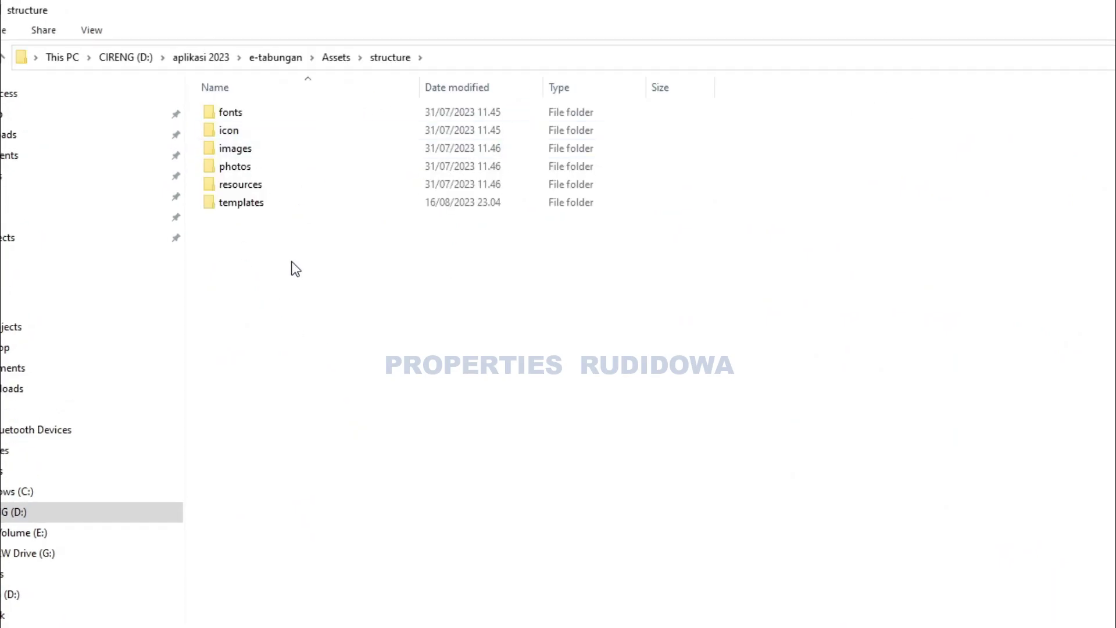
{"action": "double_click", "coordinate": [232, 113]}
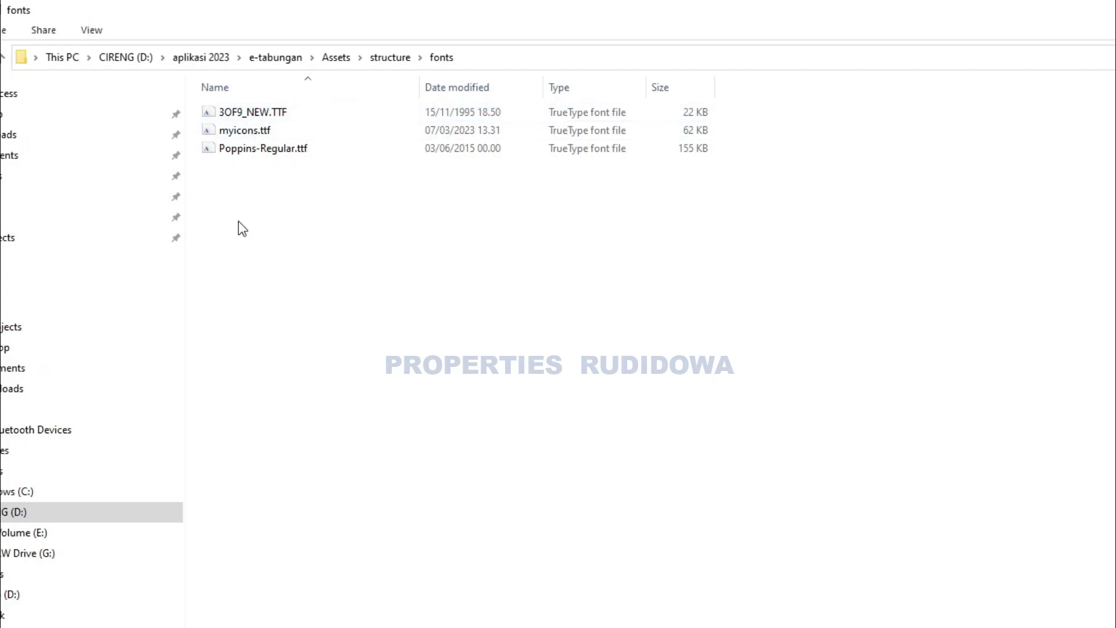
{"action": "left_click", "coordinate": [241, 111]}
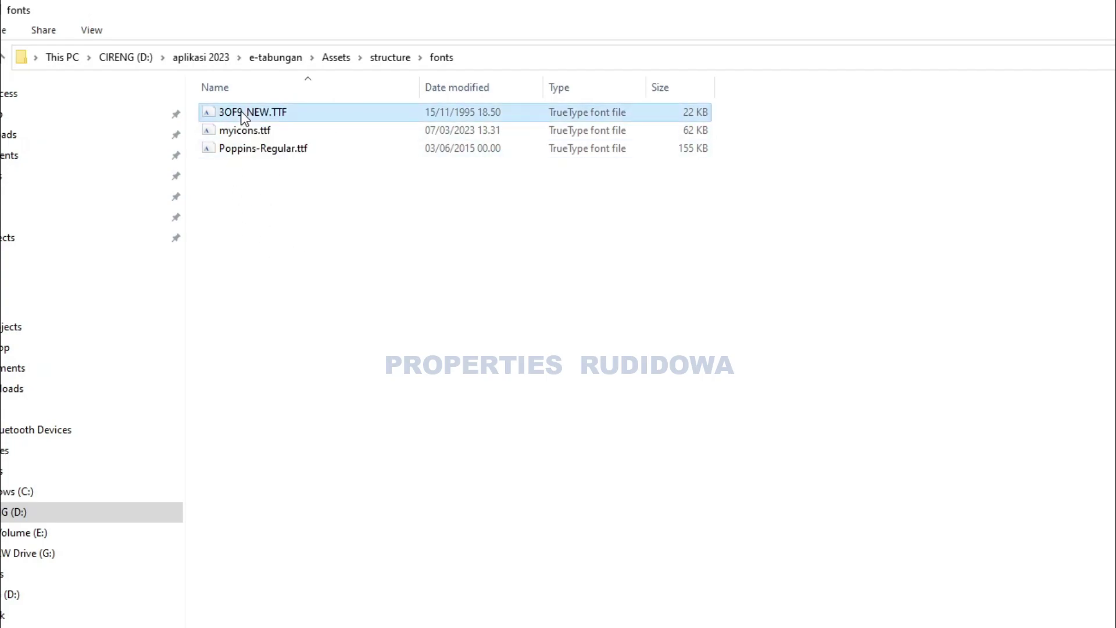
{"action": "right_click", "coordinate": [241, 111]}
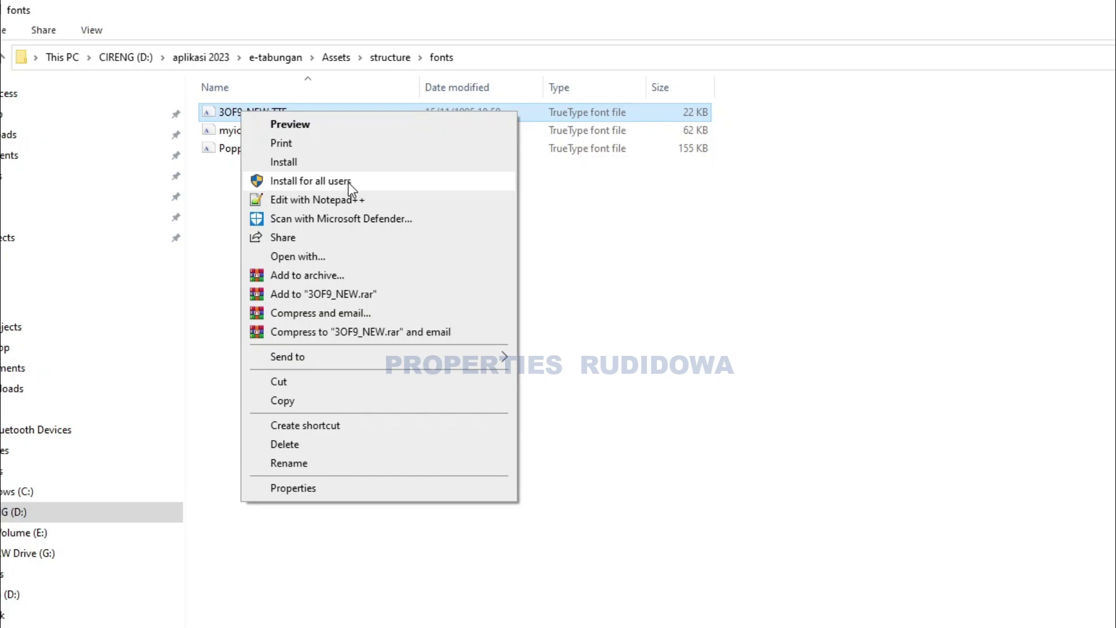
{"action": "left_click", "coordinate": [661, 244]}
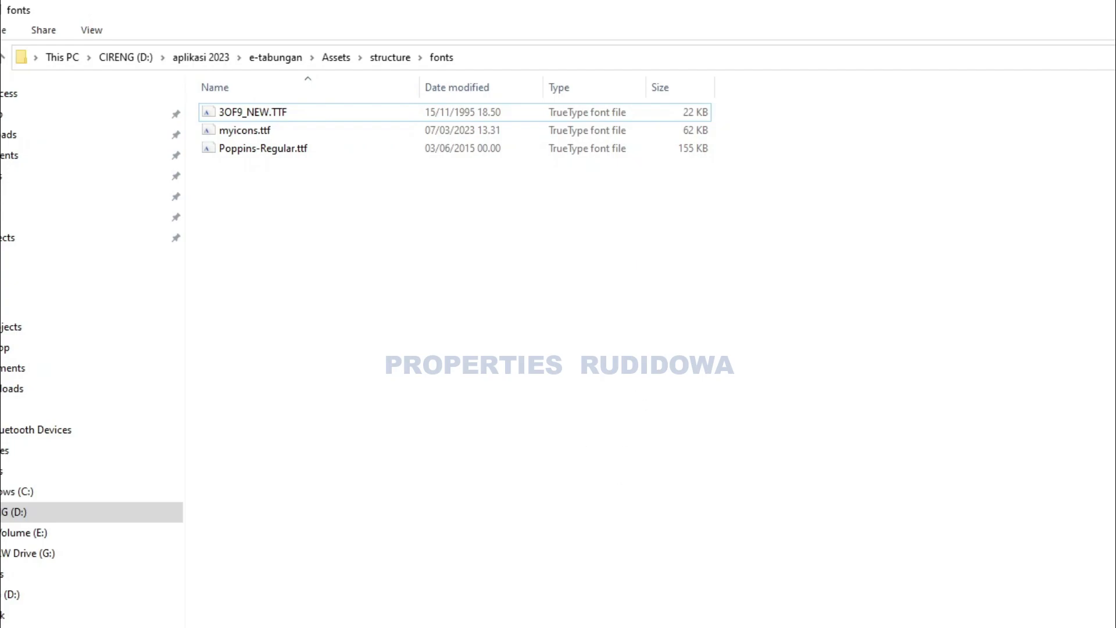
Log in as admin to reach the dashboard showing 37 Transaksi.
{"action": "left_click", "coordinate": [275, 60]}
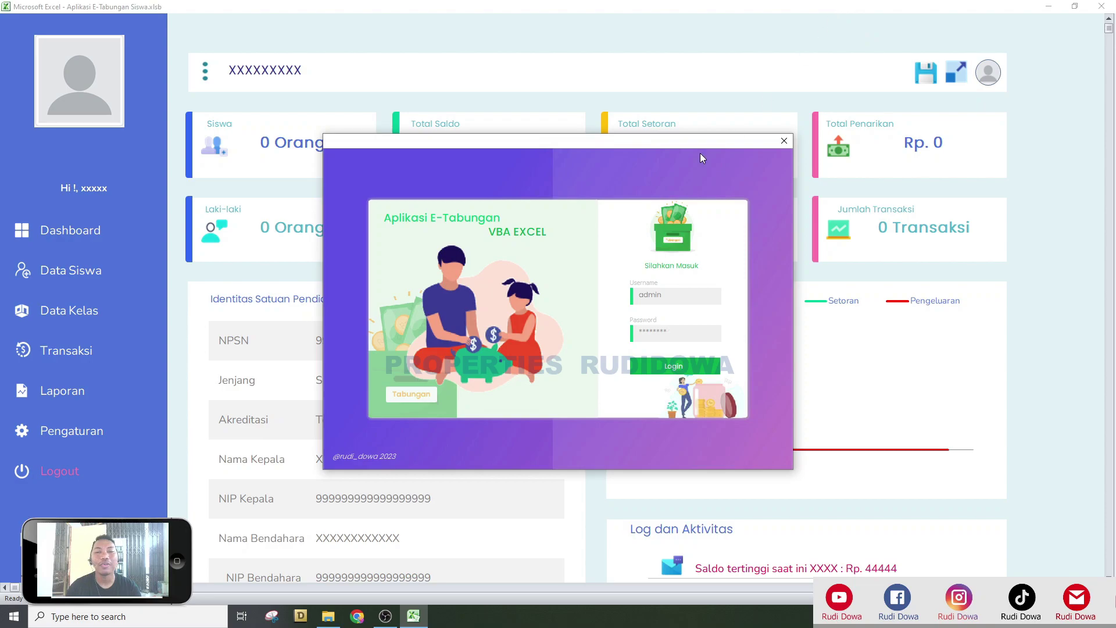
{"action": "left_click", "coordinate": [687, 368]}
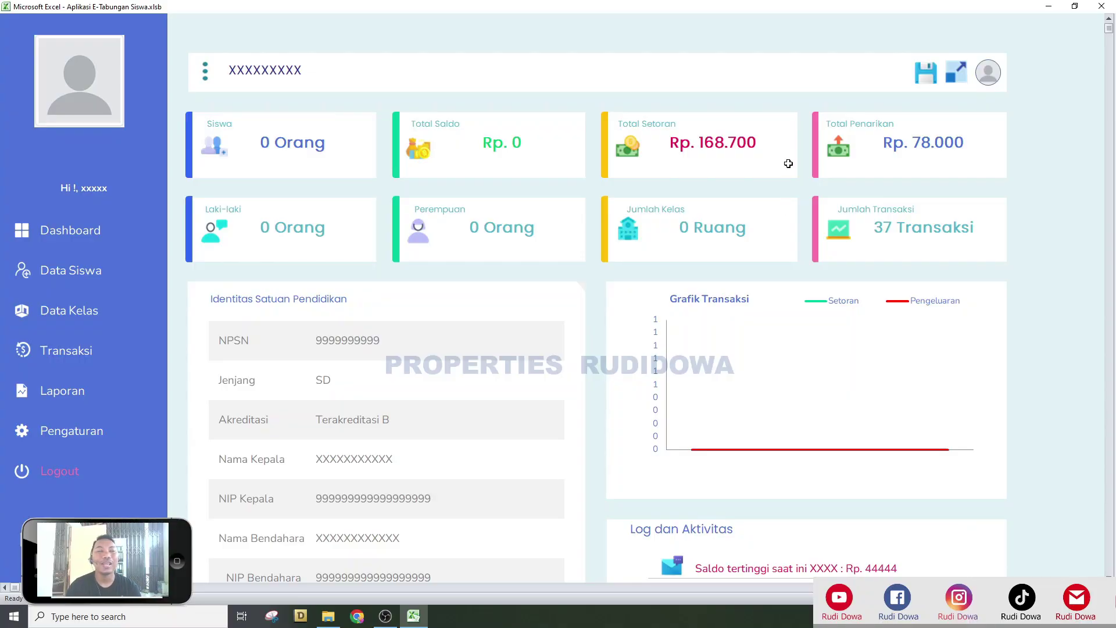
{"action": "scroll", "coordinate": [884, 238], "scroll_direction": "down", "scroll_amount": 2}
{"action": "scroll", "coordinate": [666, 387], "scroll_direction": "up", "scroll_amount": 2}
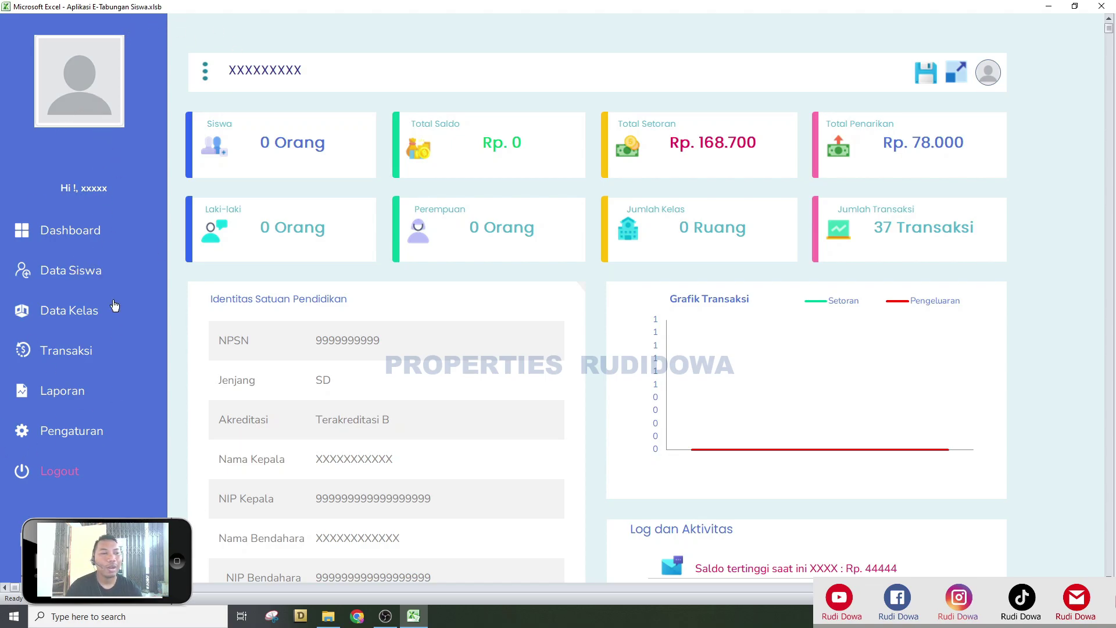
{"action": "left_click", "coordinate": [83, 270]}
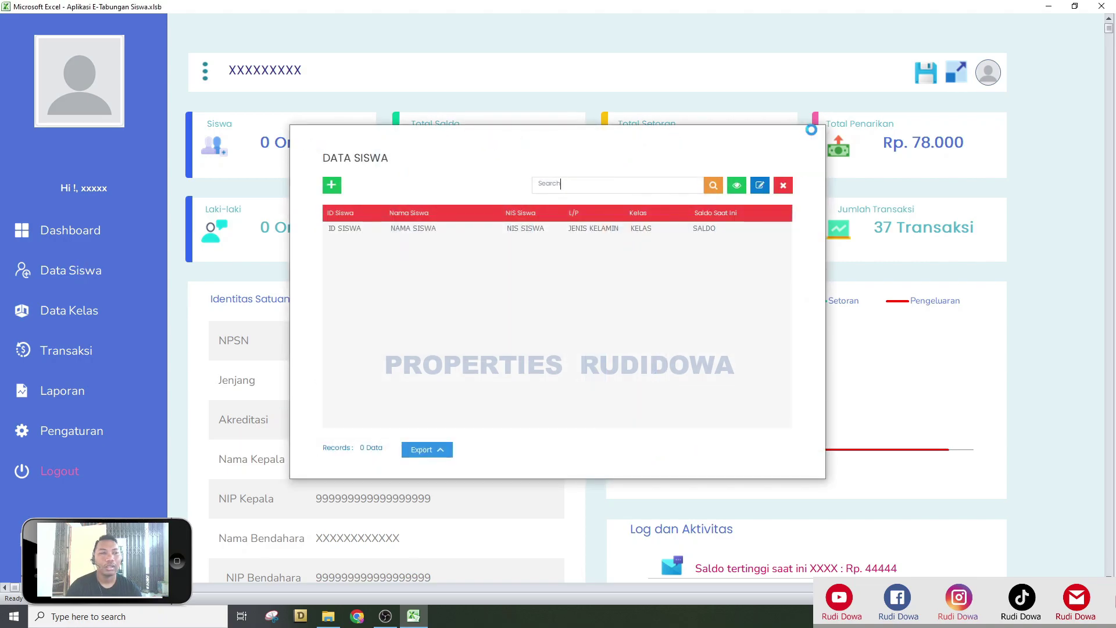
{"action": "left_click", "coordinate": [817, 133]}
{"action": "left_click", "coordinate": [87, 307]}
{"action": "left_click", "coordinate": [780, 155]}
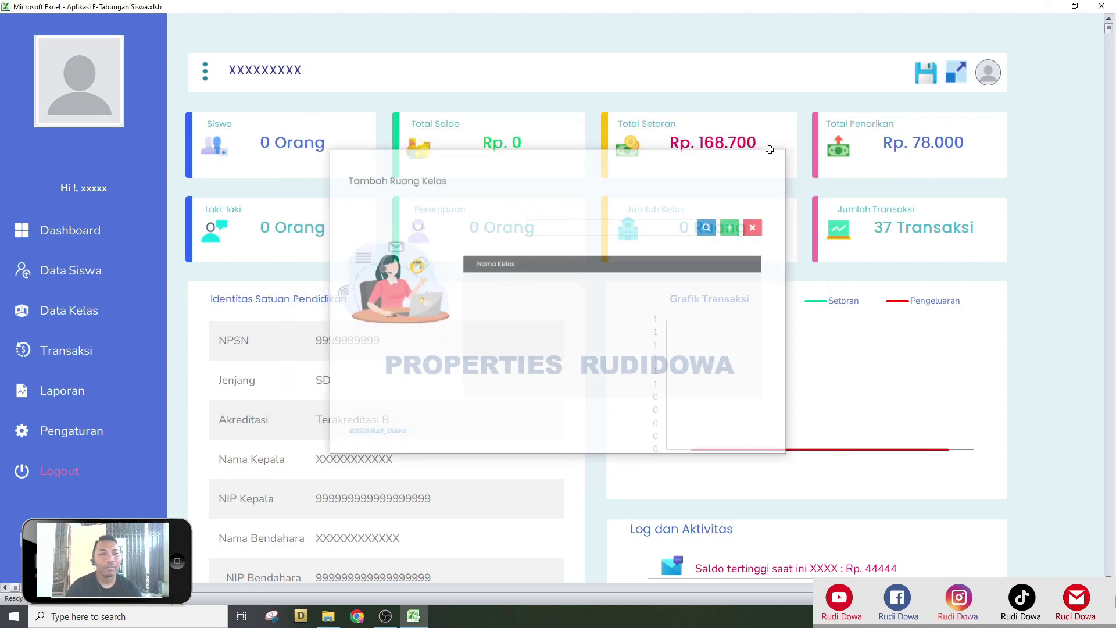
{"action": "left_click", "coordinate": [58, 350]}
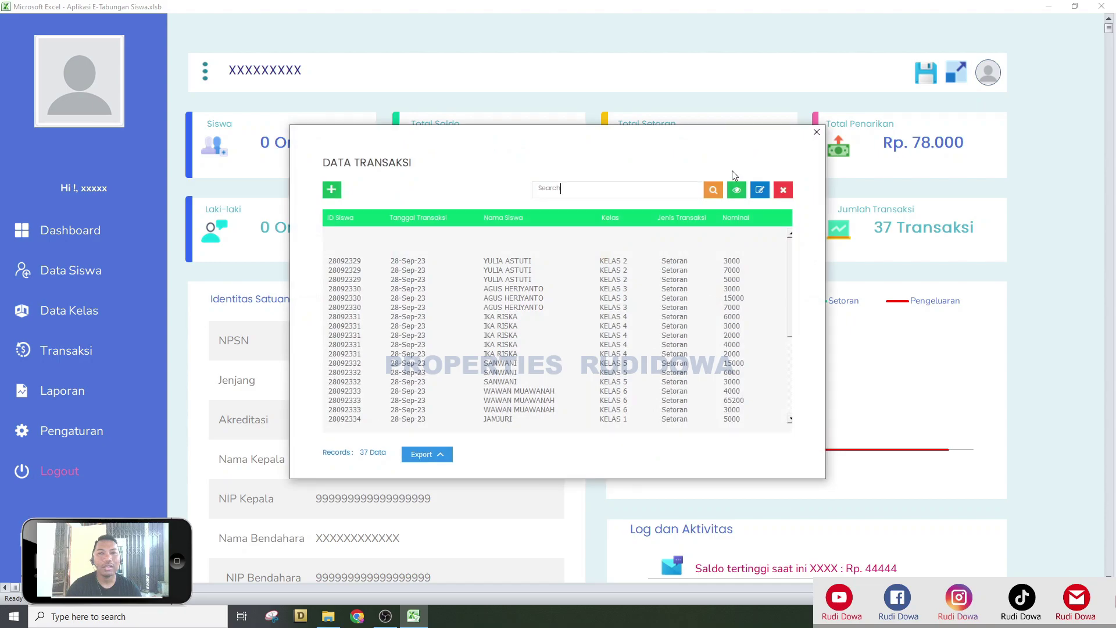
{"action": "left_click", "coordinate": [817, 133]}
{"action": "left_click", "coordinate": [65, 391]}
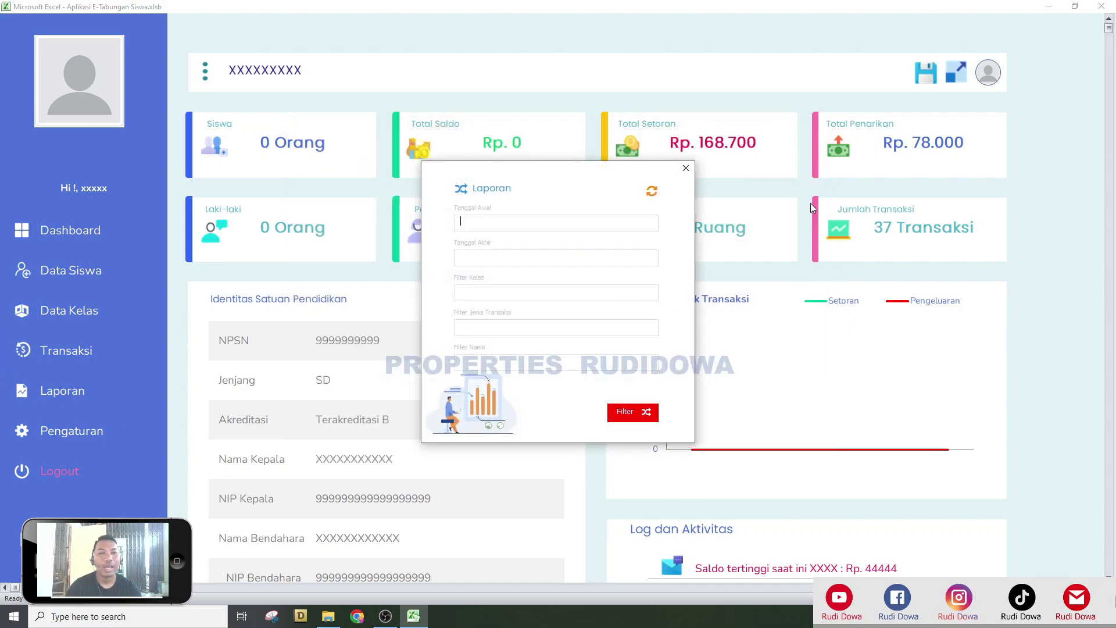
{"action": "left_click", "coordinate": [686, 168]}
{"action": "left_click", "coordinate": [56, 439]}
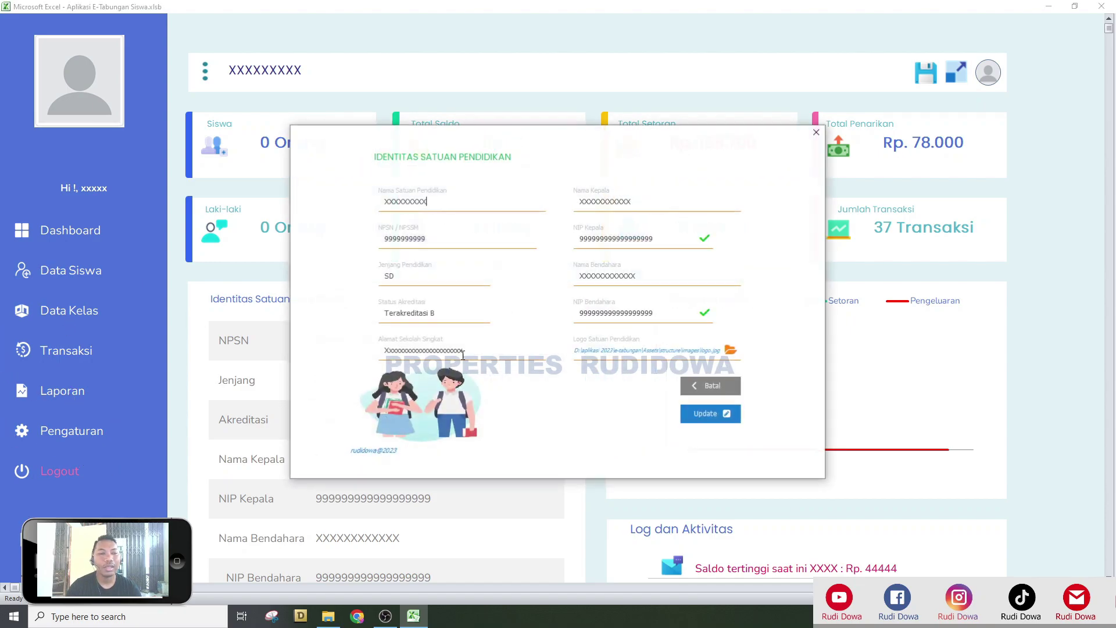
{"action": "left_click", "coordinate": [817, 133]}
{"action": "left_click", "coordinate": [54, 477]}
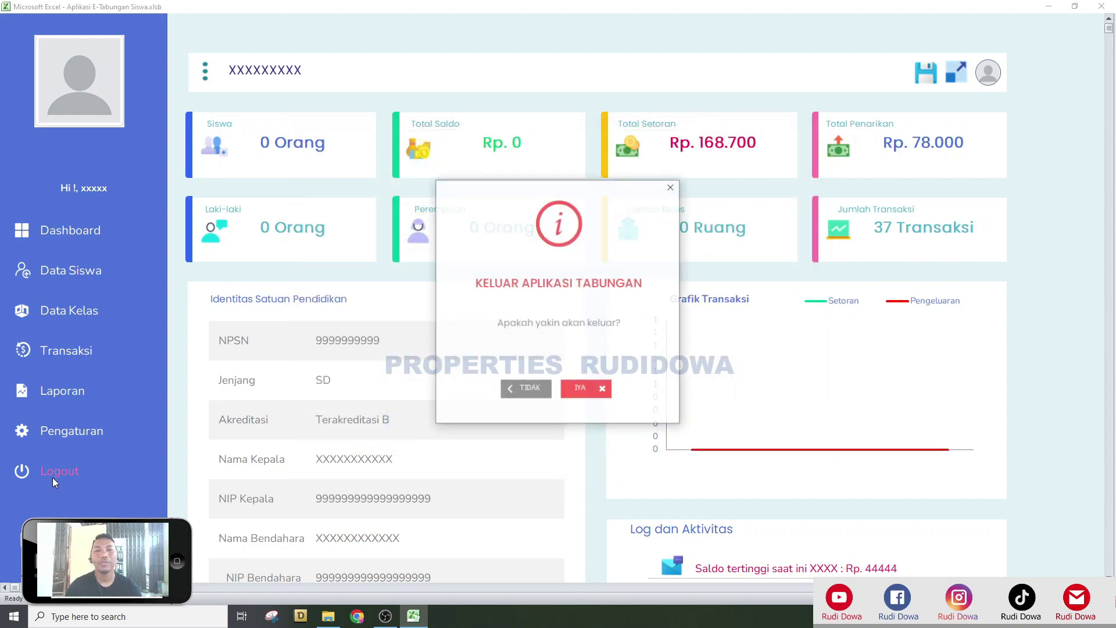
{"action": "left_click", "coordinate": [676, 182]}
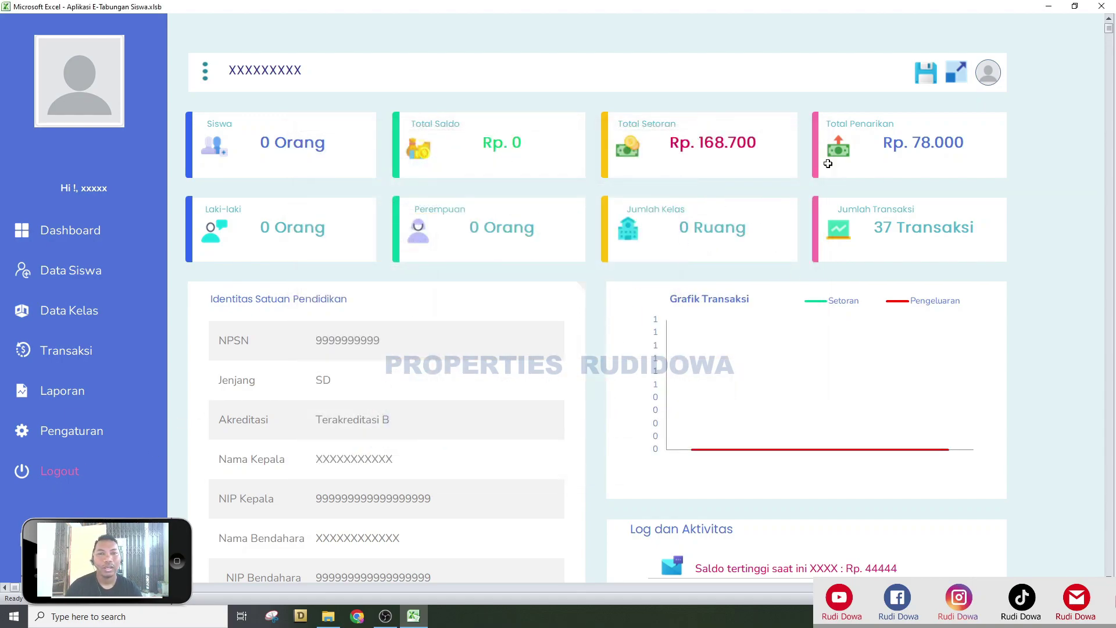
Show and dismiss the welcome message, then save the E-Tabungan workbook.
{"action": "left_click", "coordinate": [206, 75]}
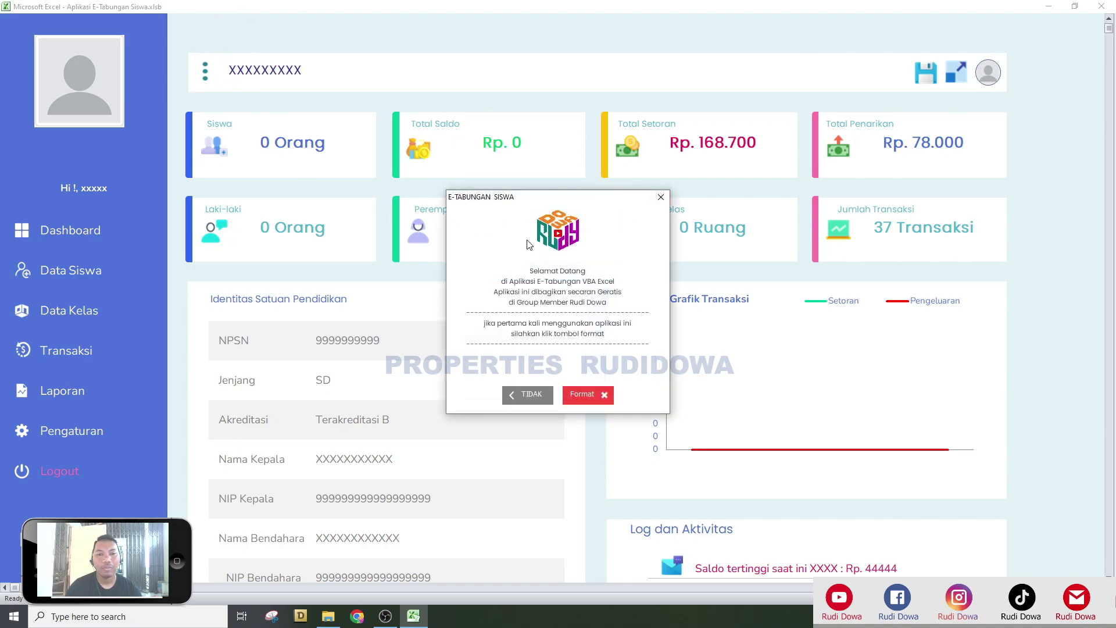
{"action": "left_click", "coordinate": [659, 197]}
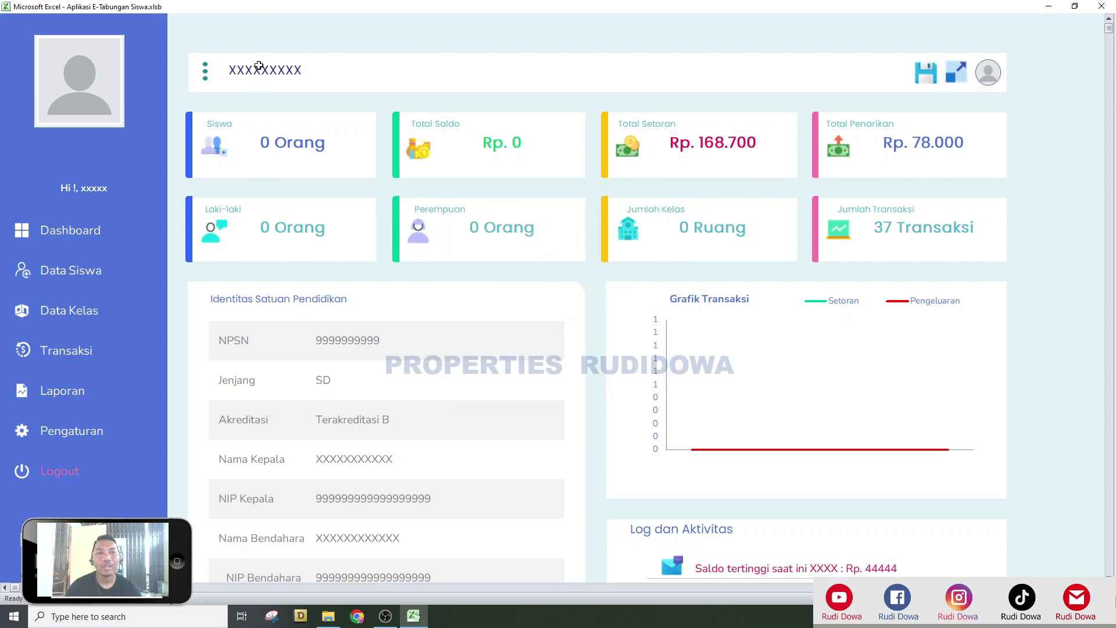
{"action": "left_click", "coordinate": [925, 72]}
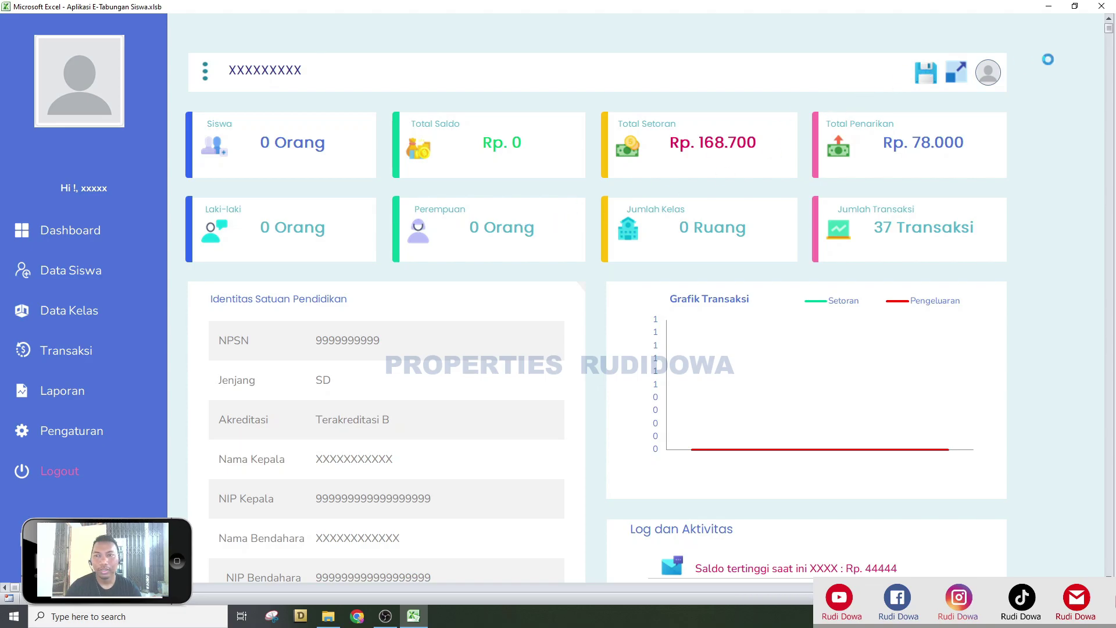
Dismiss the SUCCESS SAVED message, then view and close the Ganti Identitas Pengguna form.
{"action": "left_click", "coordinate": [670, 186]}
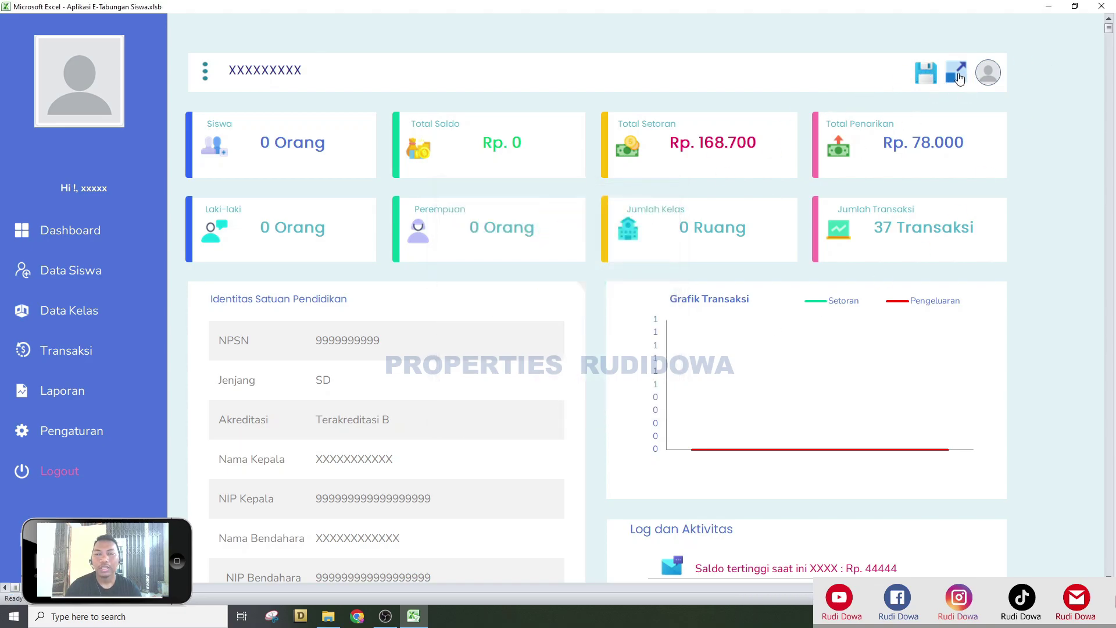
{"action": "left_click", "coordinate": [988, 84]}
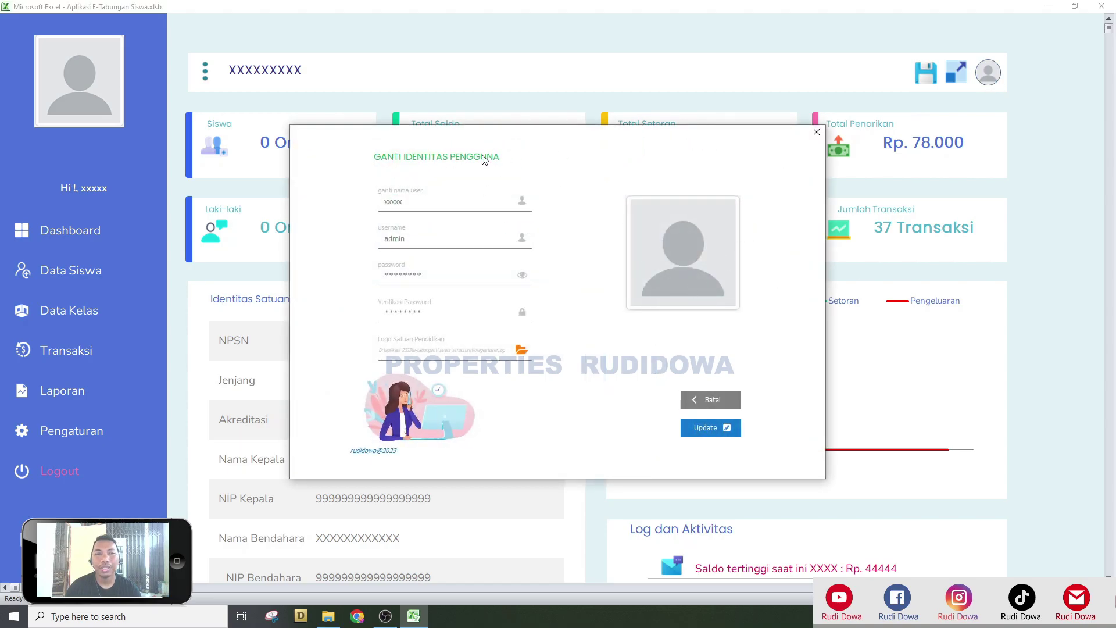
{"action": "left_click", "coordinate": [815, 132]}
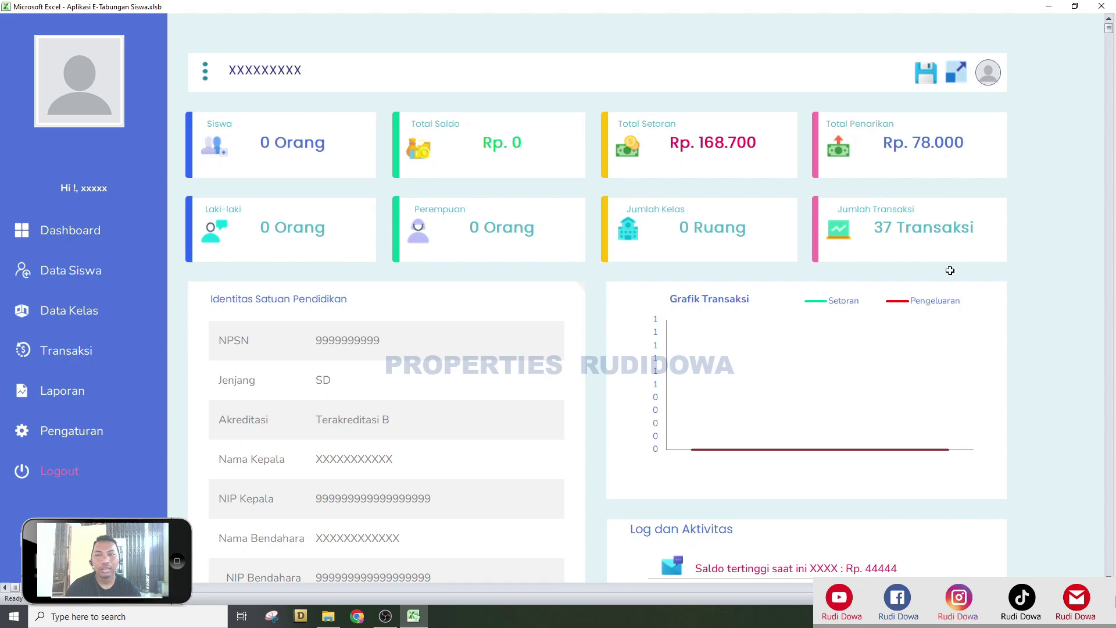
Scroll down the dashboard to the Log dan Aktivitas panel, QR code and footer.
{"action": "scroll", "coordinate": [684, 300], "scroll_direction": "down", "scroll_amount": 3}
{"action": "scroll", "coordinate": [564, 320], "scroll_direction": "up", "scroll_amount": 3}
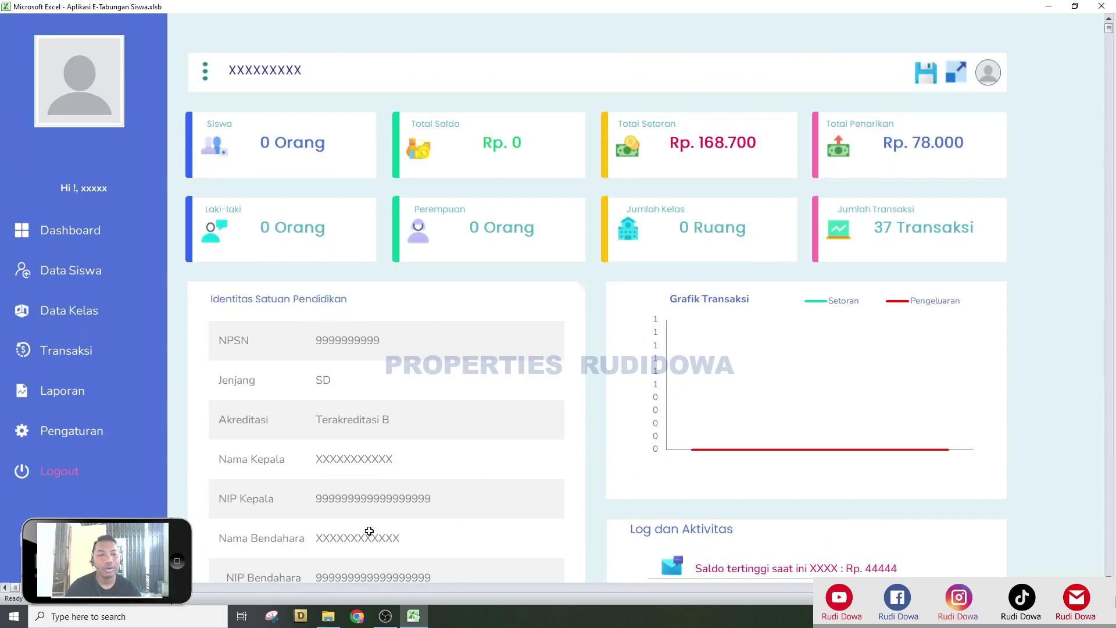
{"action": "scroll", "coordinate": [320, 391], "scroll_direction": "down", "scroll_amount": 3}
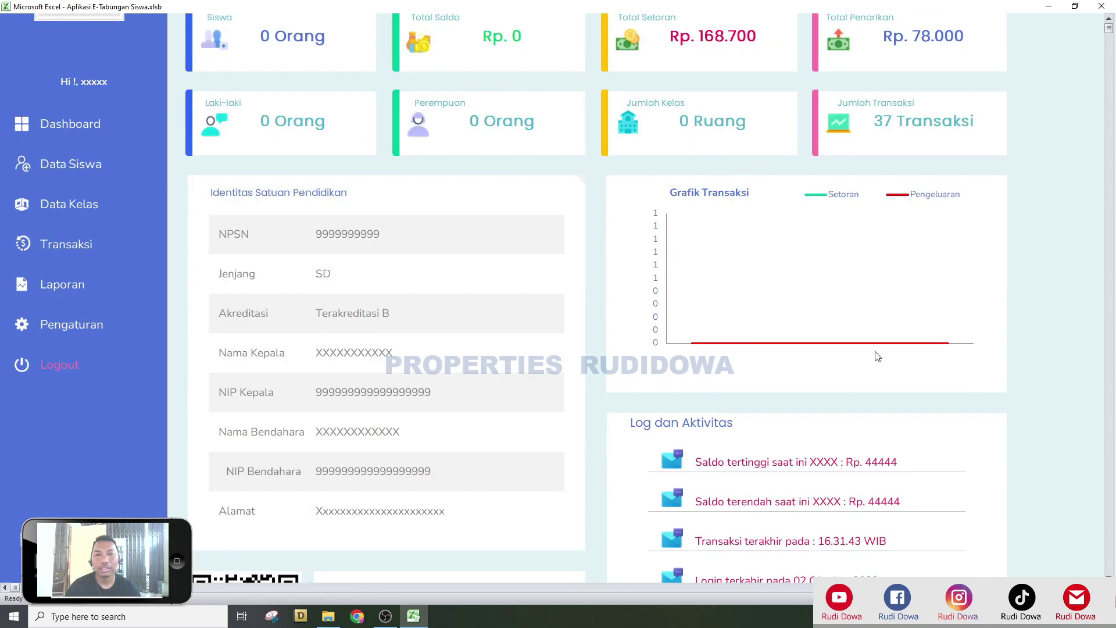
{"action": "scroll", "coordinate": [980, 218], "scroll_direction": "down", "scroll_amount": 4}
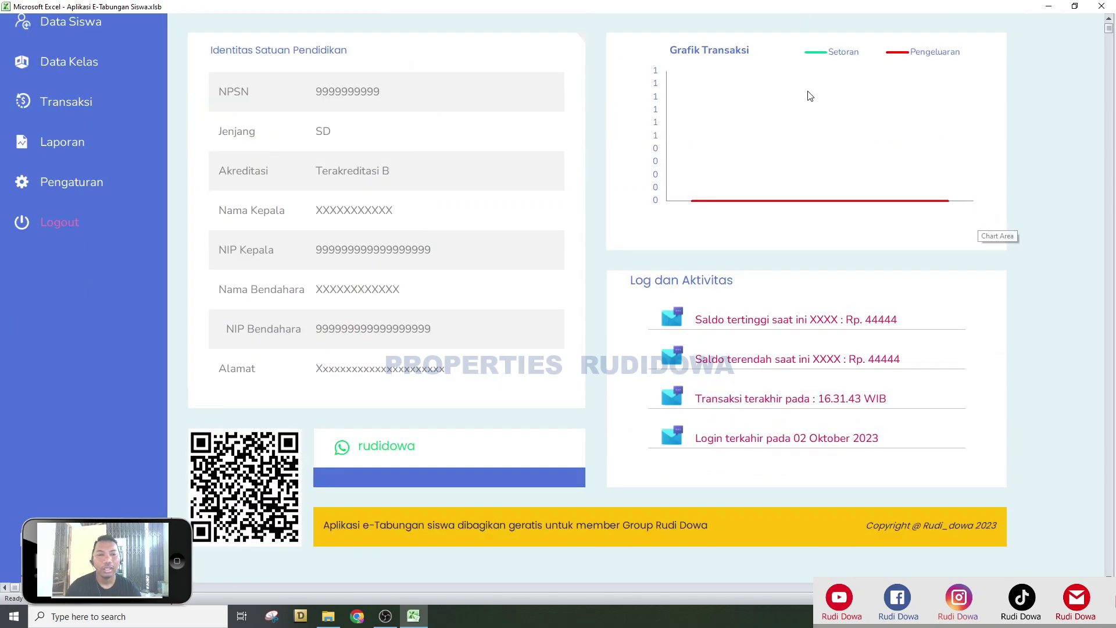
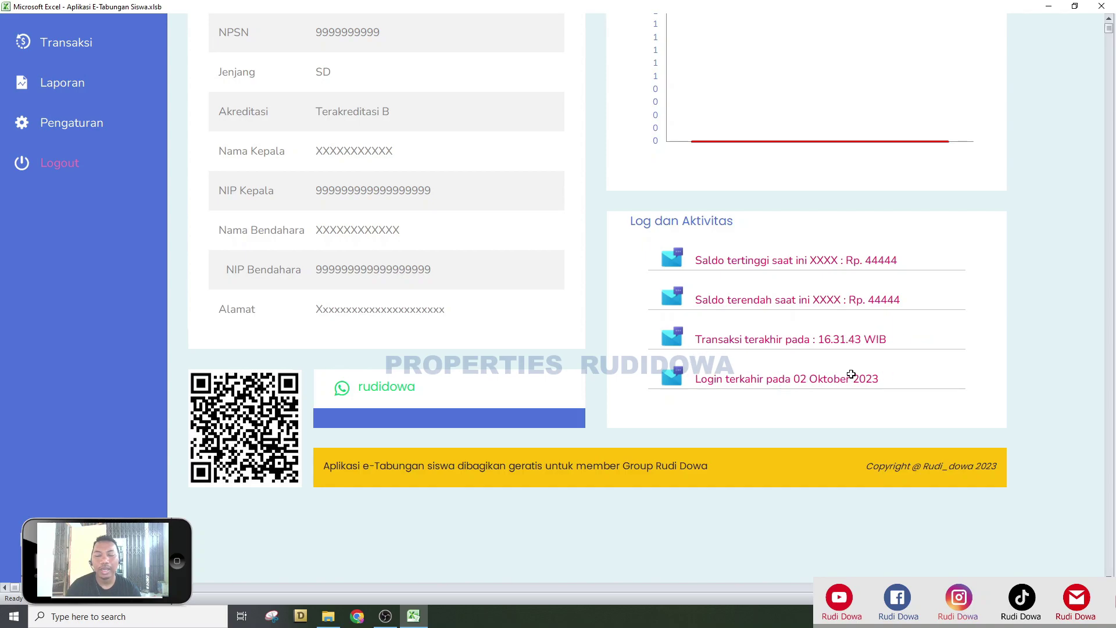
Scroll back to the top of the dashboard to check the zeroed deposit, withdrawal and transaction cards.
{"action": "scroll", "coordinate": [756, 279], "scroll_direction": "up", "scroll_amount": 5}
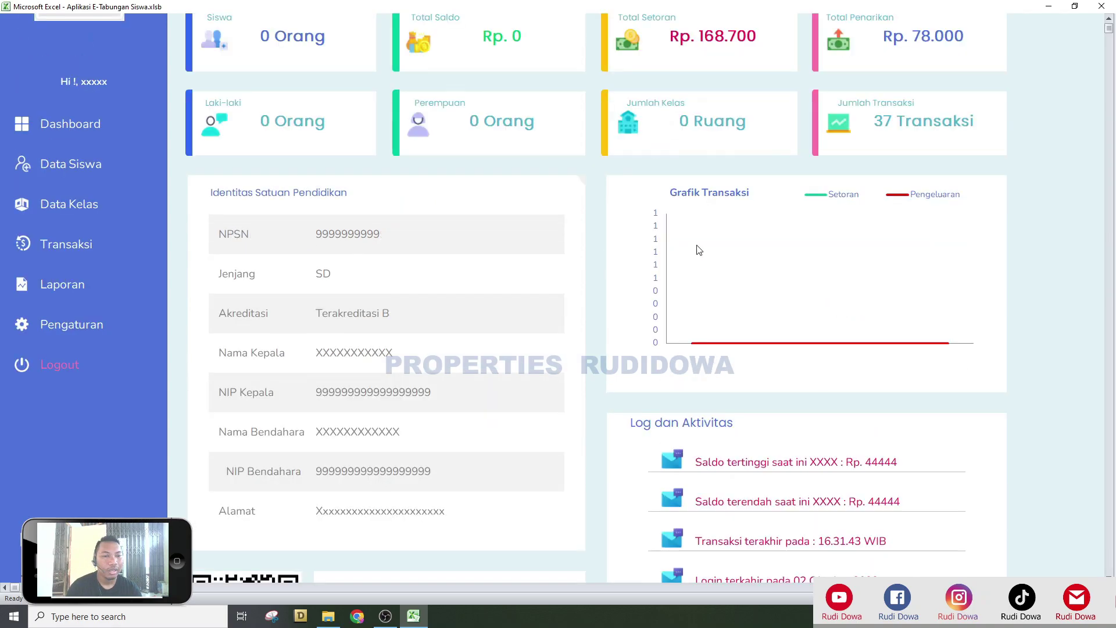
{"action": "scroll", "coordinate": [523, 262], "scroll_direction": "down", "scroll_amount": 5}
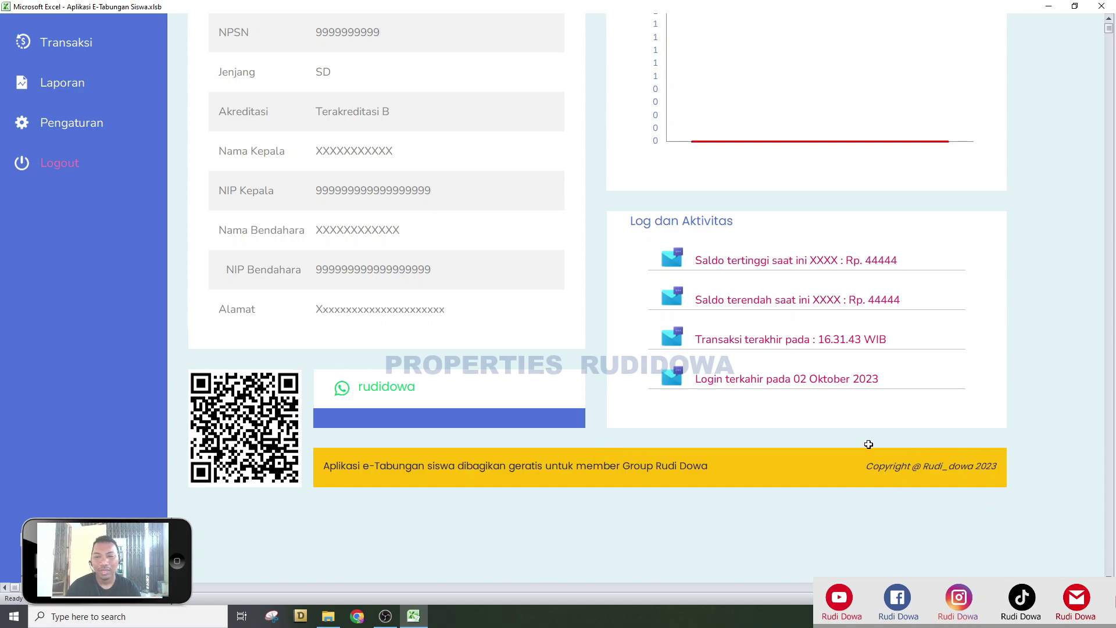
{"action": "scroll", "coordinate": [823, 413], "scroll_direction": "up", "scroll_amount": 2}
{"action": "scroll", "coordinate": [815, 465], "scroll_direction": "up", "scroll_amount": 3}
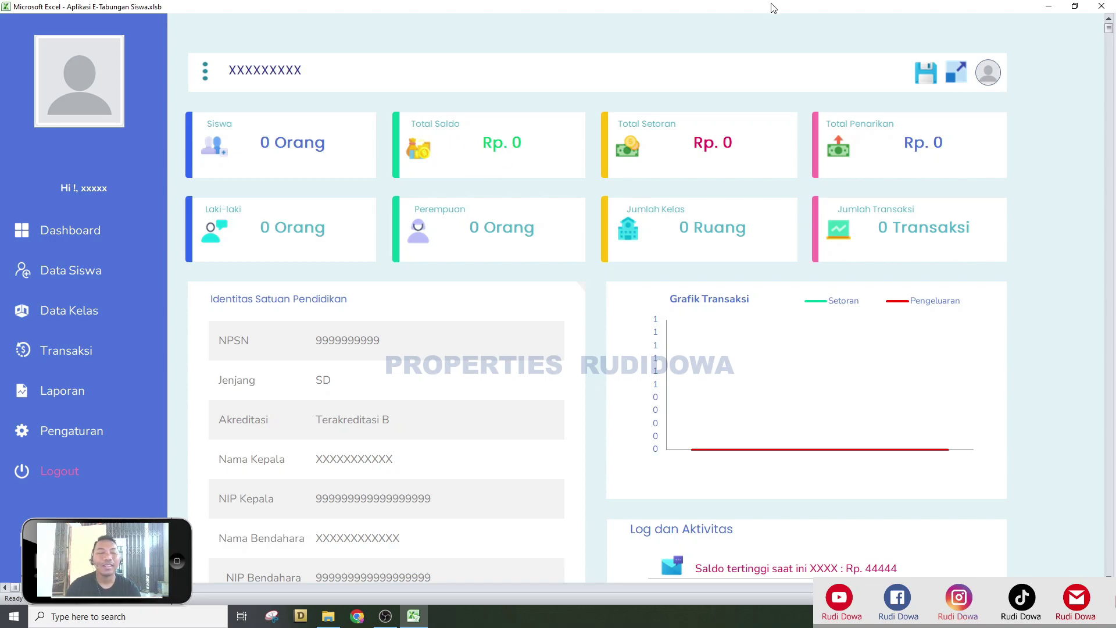
Format the E-Tabungan database to clear the sample data, then save the app's progress.
{"action": "left_click", "coordinate": [206, 72]}
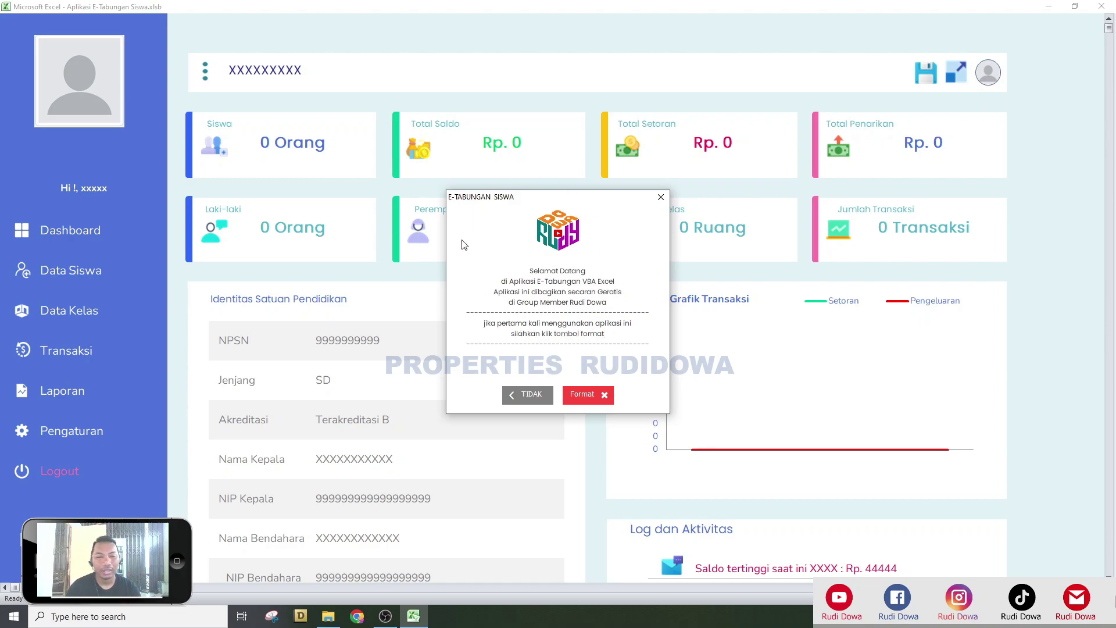
{"action": "left_click", "coordinate": [601, 394]}
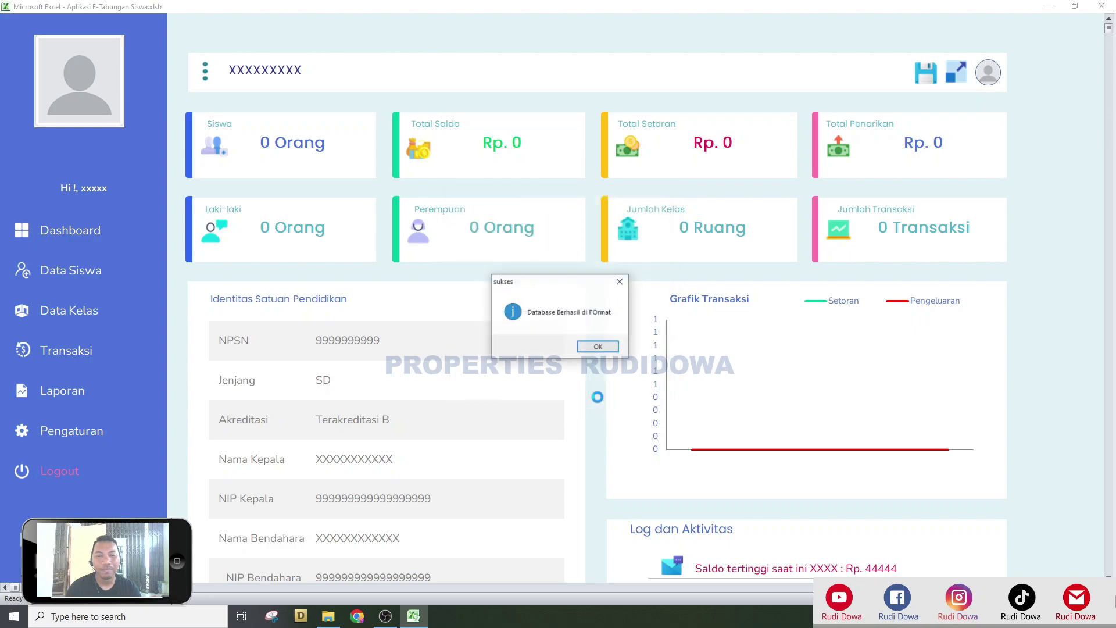
{"action": "left_click", "coordinate": [594, 347]}
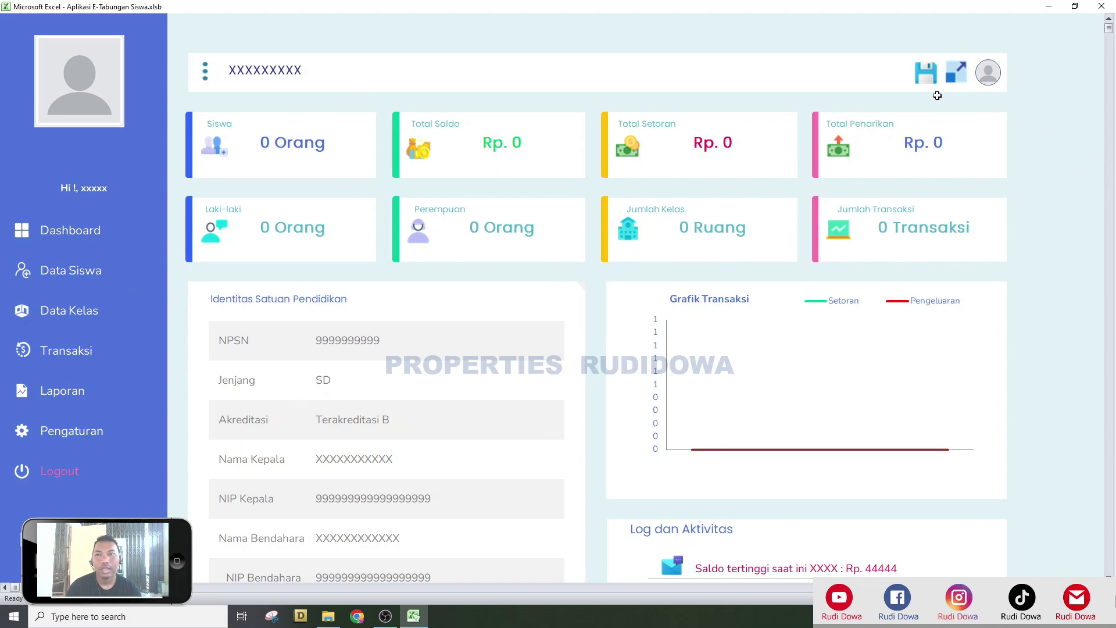
{"action": "left_click", "coordinate": [917, 76]}
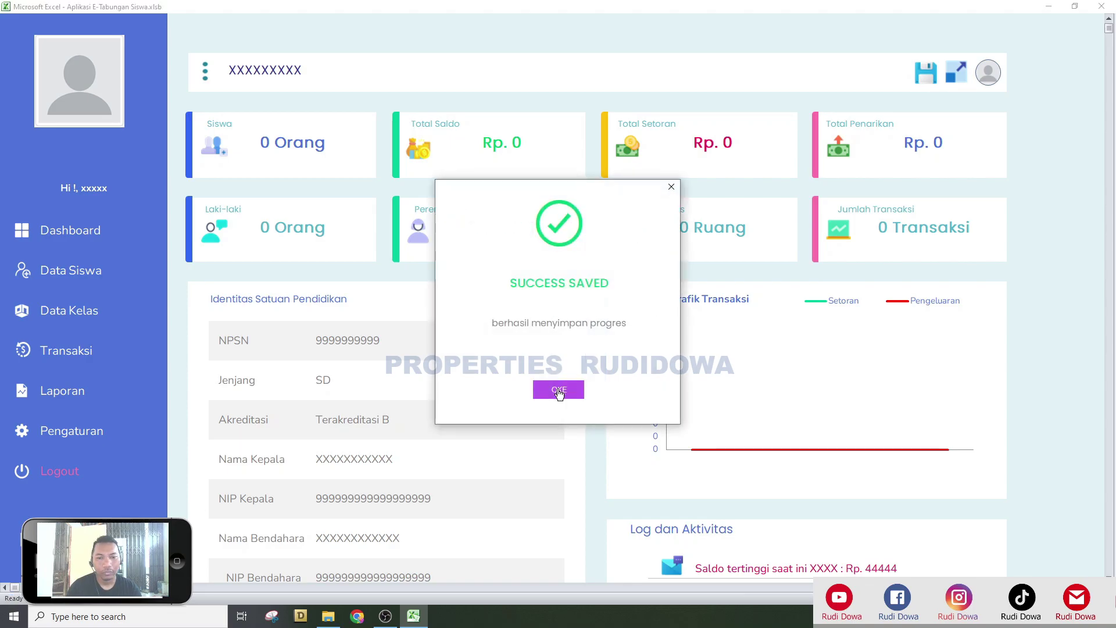
{"action": "left_click", "coordinate": [562, 389]}
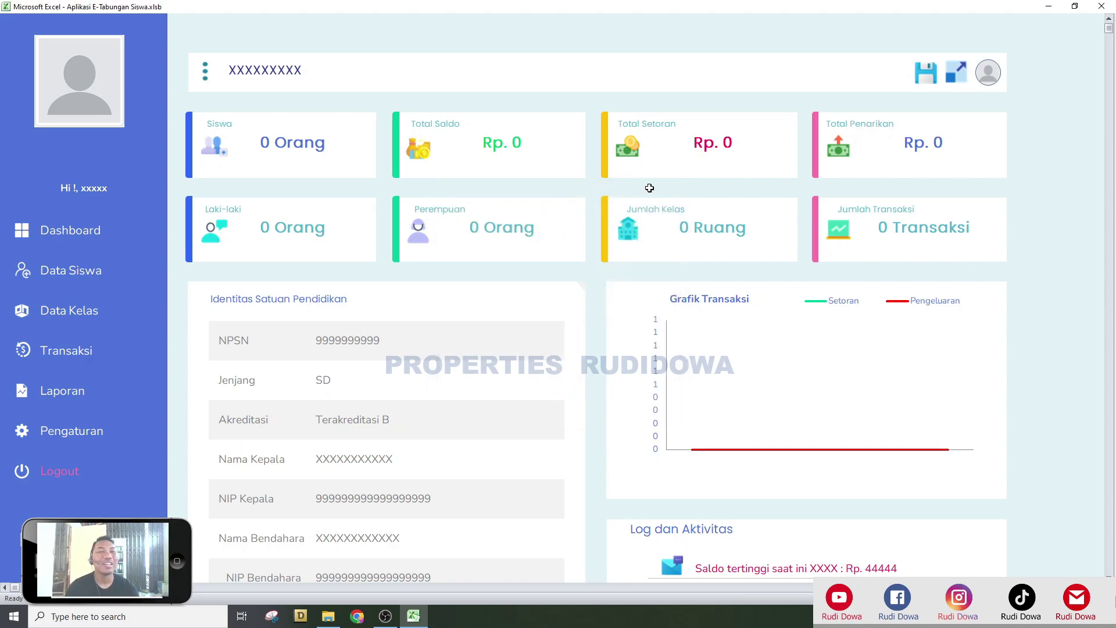
{"action": "scroll", "coordinate": [598, 318], "scroll_direction": "down", "scroll_amount": 1}
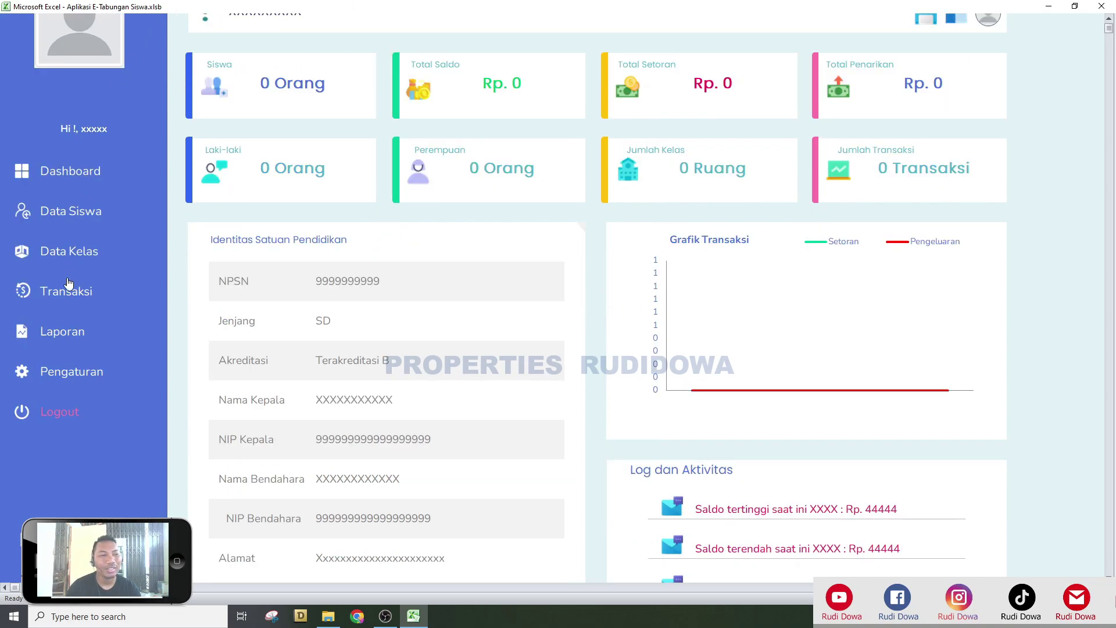
{"action": "left_click", "coordinate": [80, 373]}
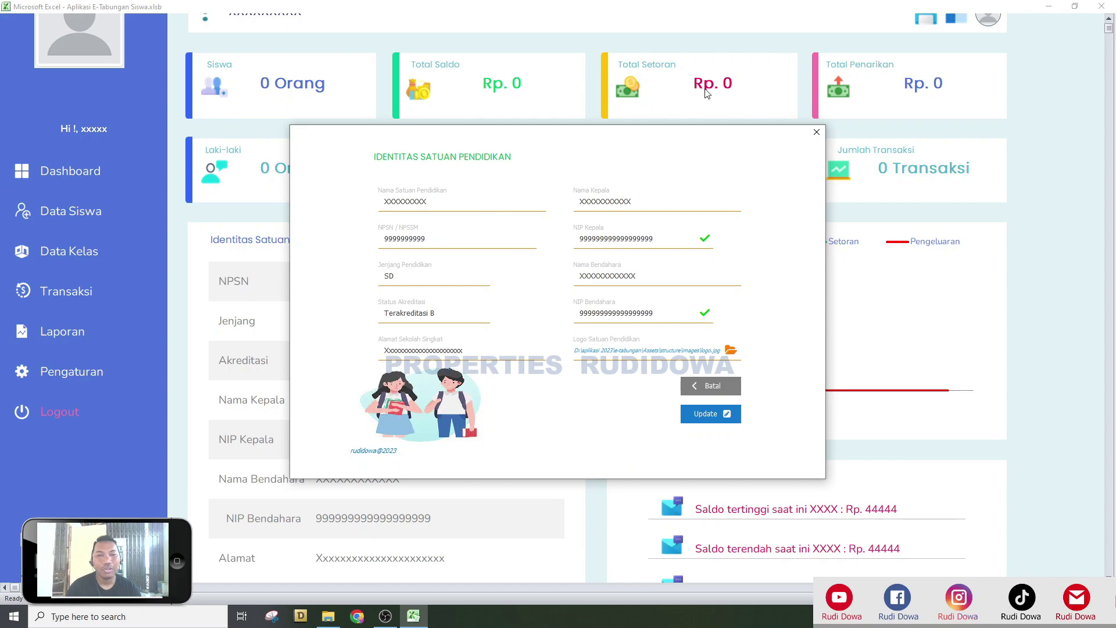
{"action": "left_click", "coordinate": [817, 133]}
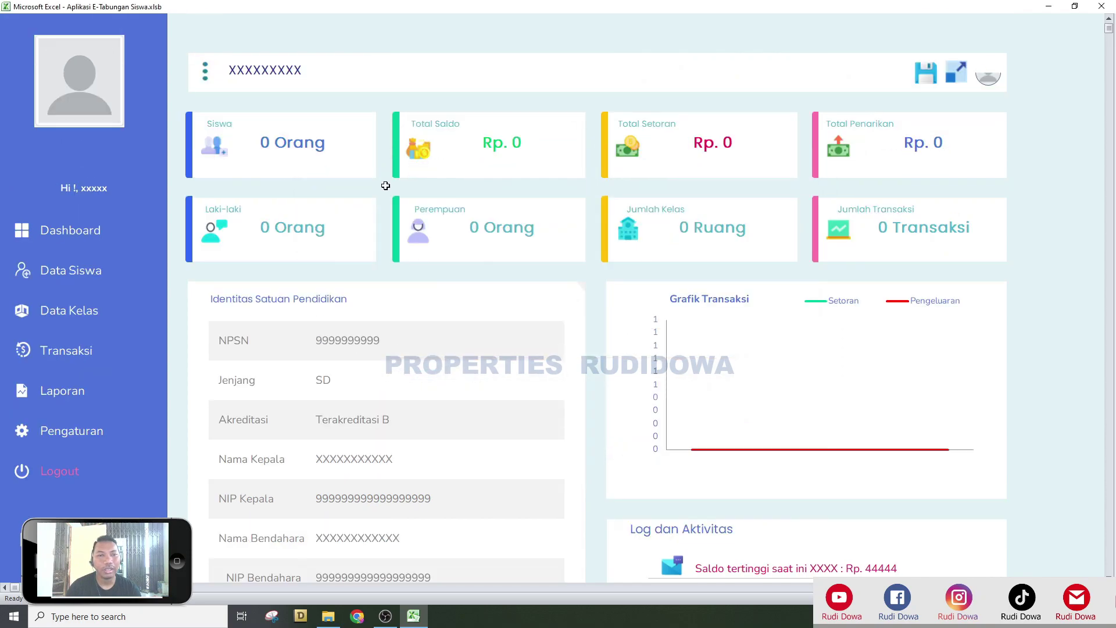
{"action": "left_click", "coordinate": [58, 433]}
{"action": "left_click_drag", "start_coordinate": [463, 196], "coordinate": [324, 207]}
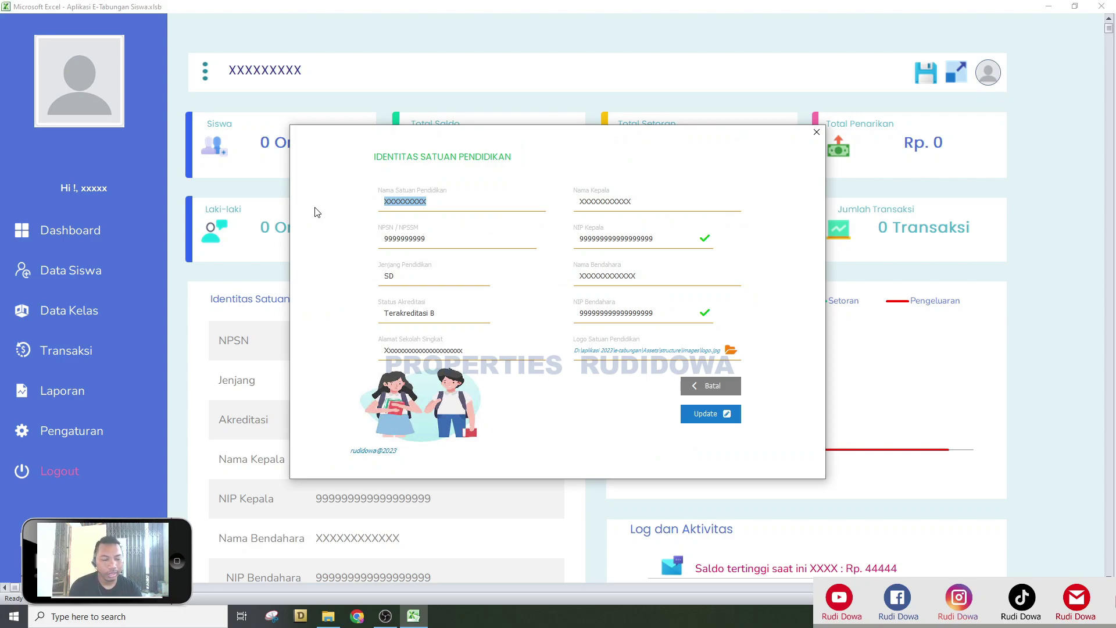
{"action": "type", "text": "SD NEGERI SATU DUA"}
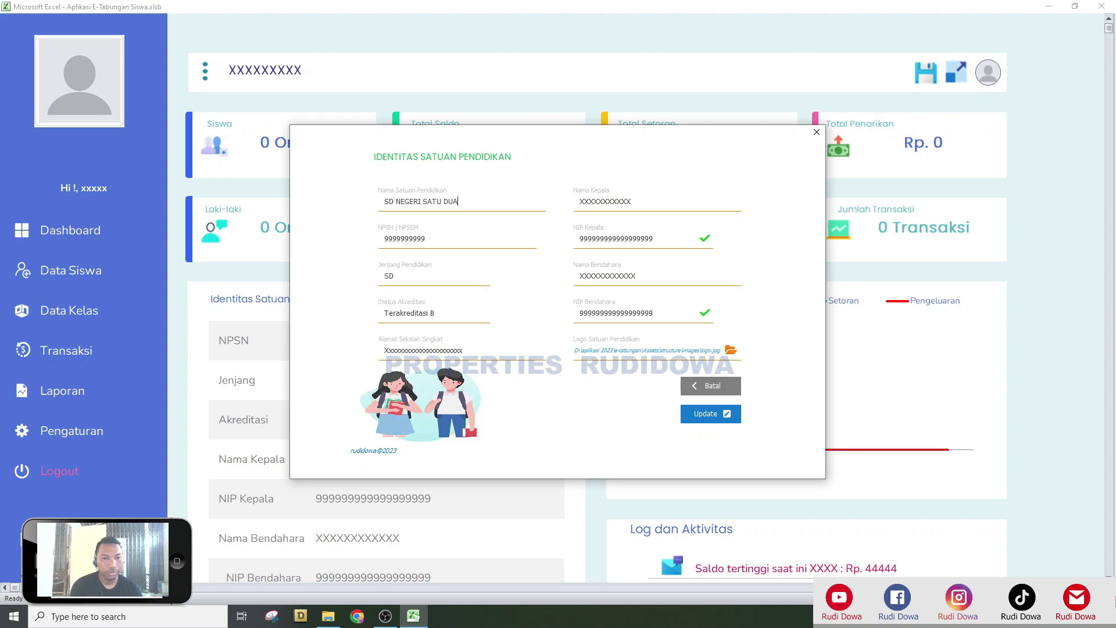
{"action": "type", "text": "GA"}
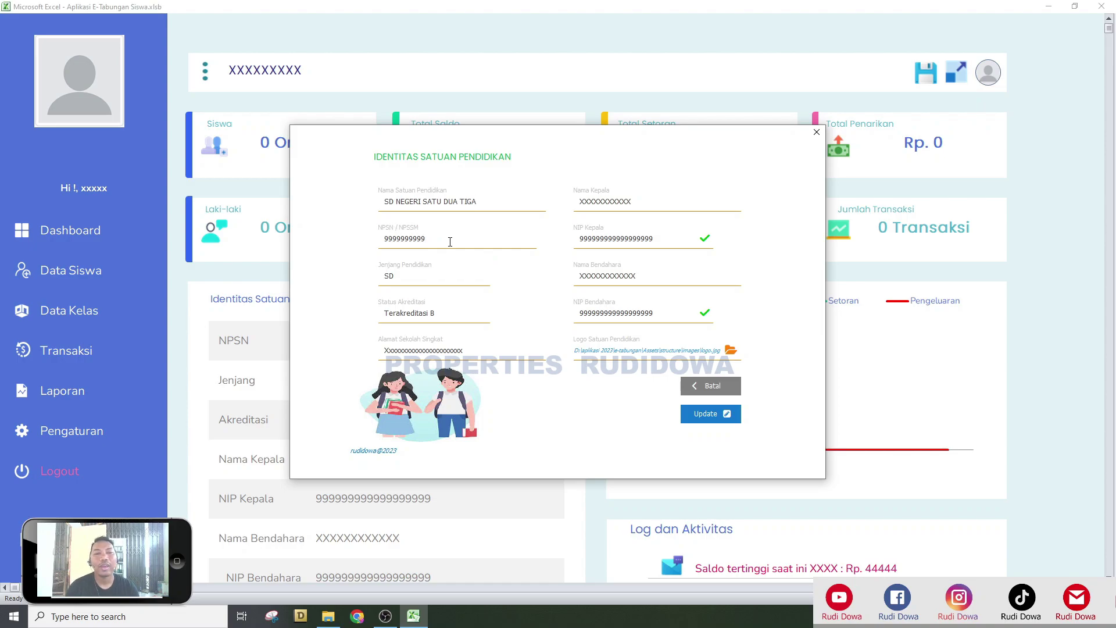
{"action": "left_click_drag", "start_coordinate": [450, 242], "coordinate": [371, 238]}
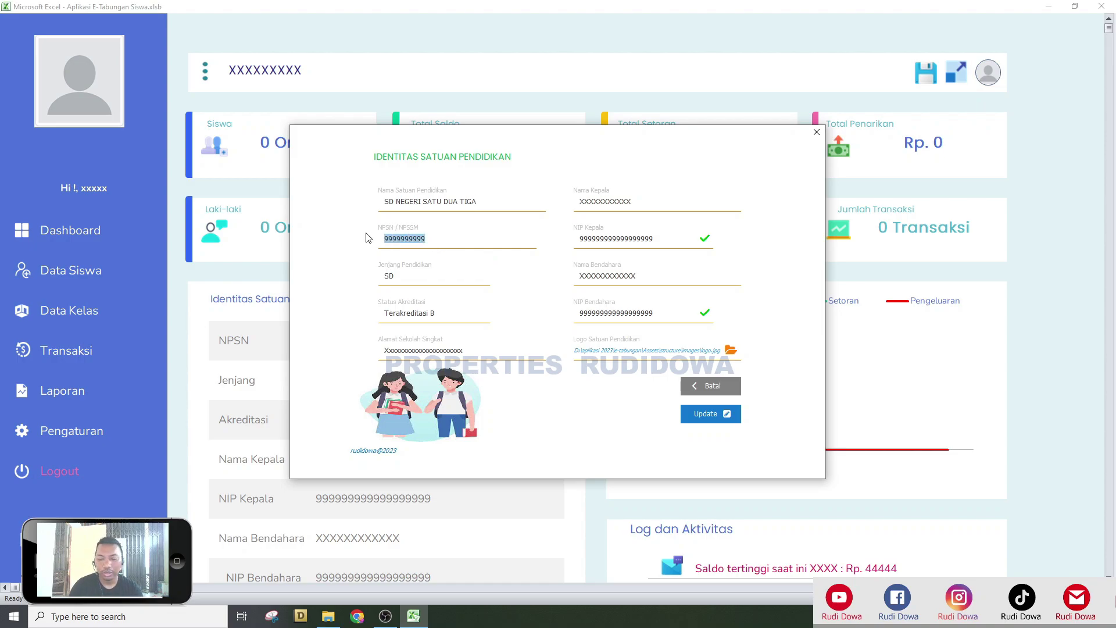
{"action": "type", "text": "8"}
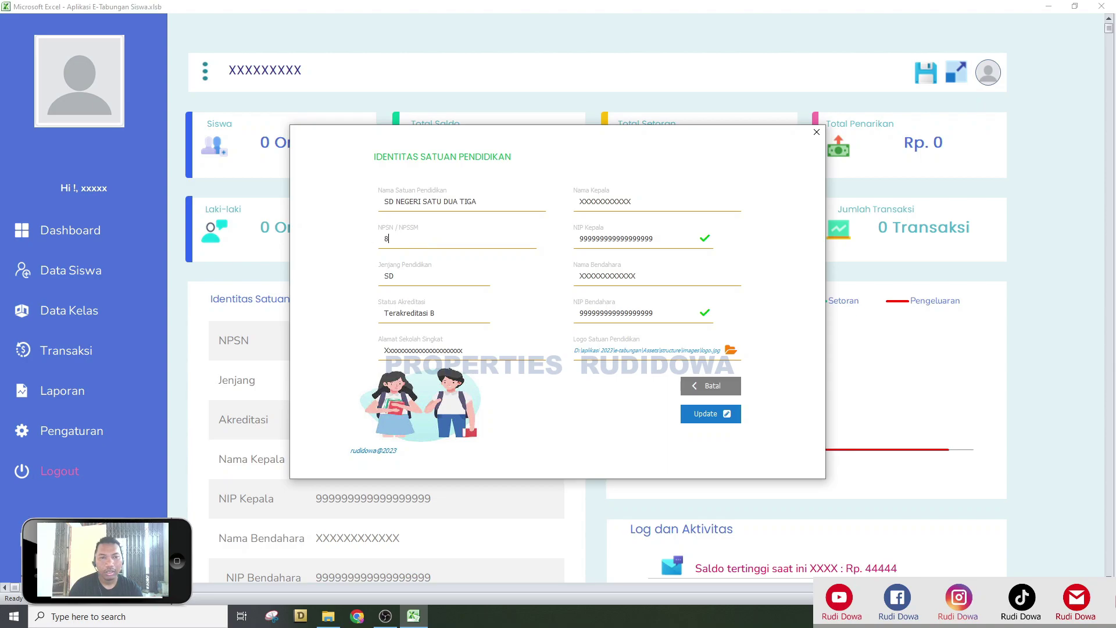
{"action": "type", "text": "888888888"}
Keep level SD, set accreditation to Terakreditasi A, and type the school address.
{"action": "left_click", "coordinate": [414, 279]}
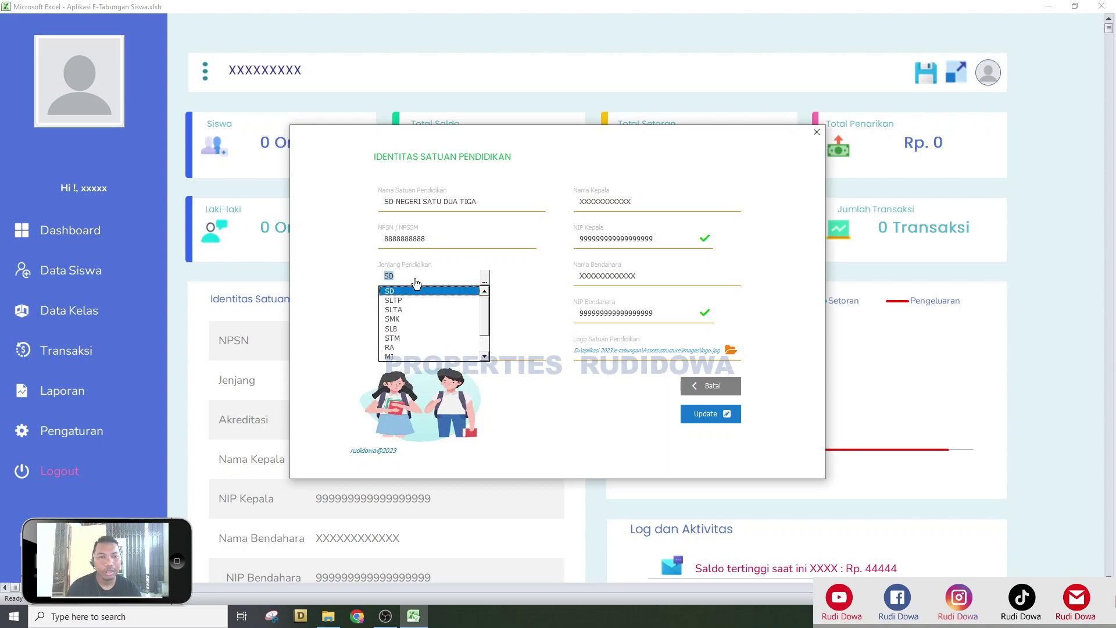
{"action": "left_click", "coordinate": [409, 291]}
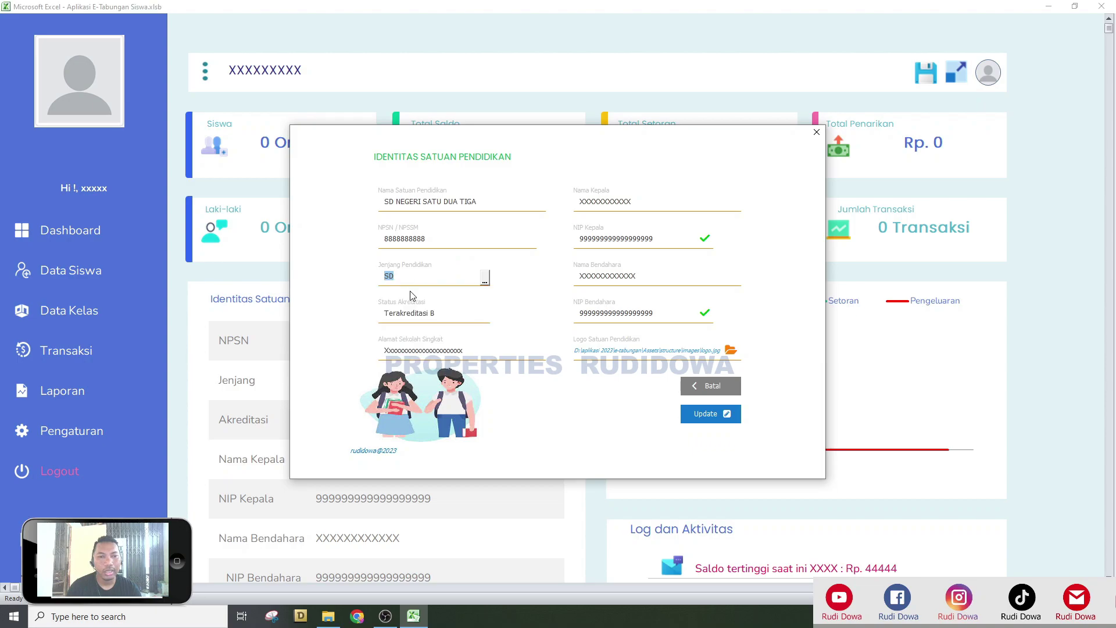
{"action": "left_click", "coordinate": [447, 317]}
{"action": "left_click", "coordinate": [430, 328]}
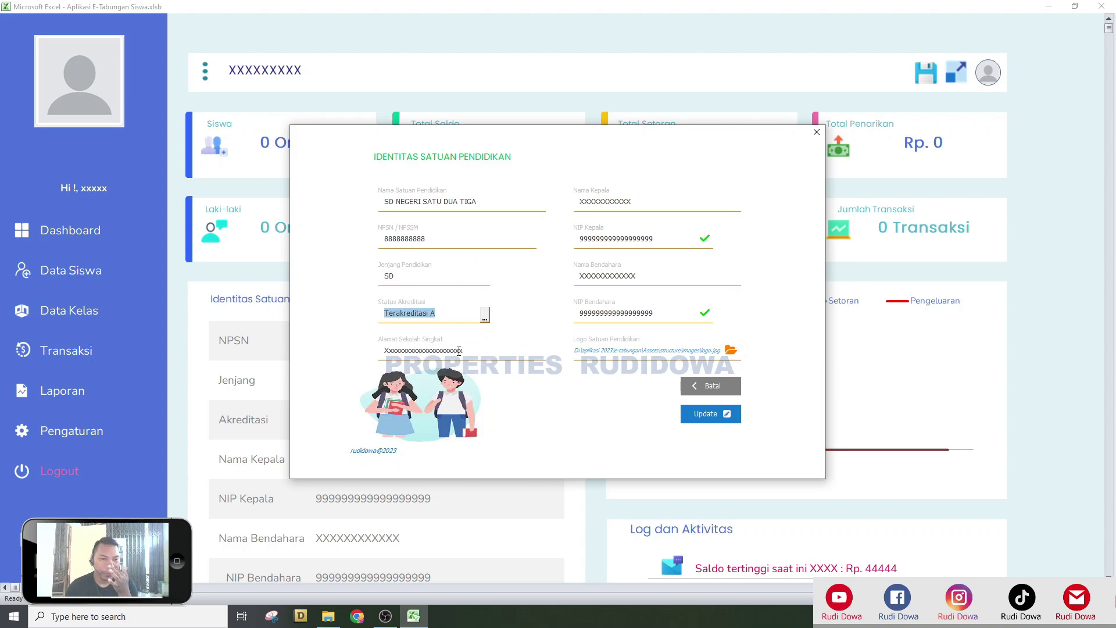
{"action": "left_click_drag", "start_coordinate": [471, 354], "coordinate": [379, 354]}
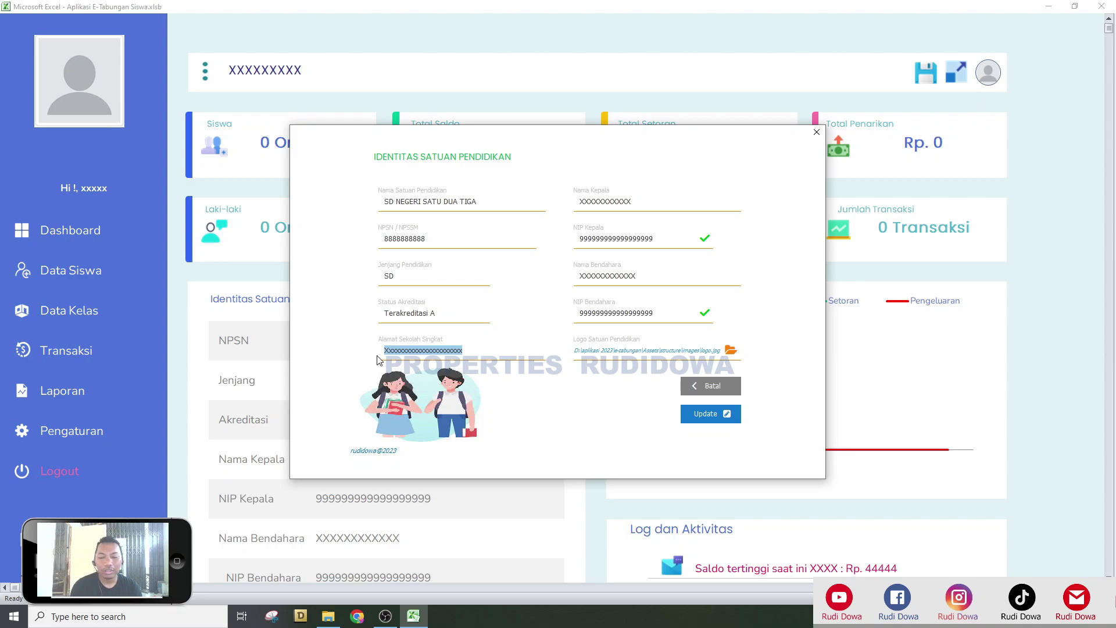
{"action": "type", "text": "Jl. Jambu Monyet"}
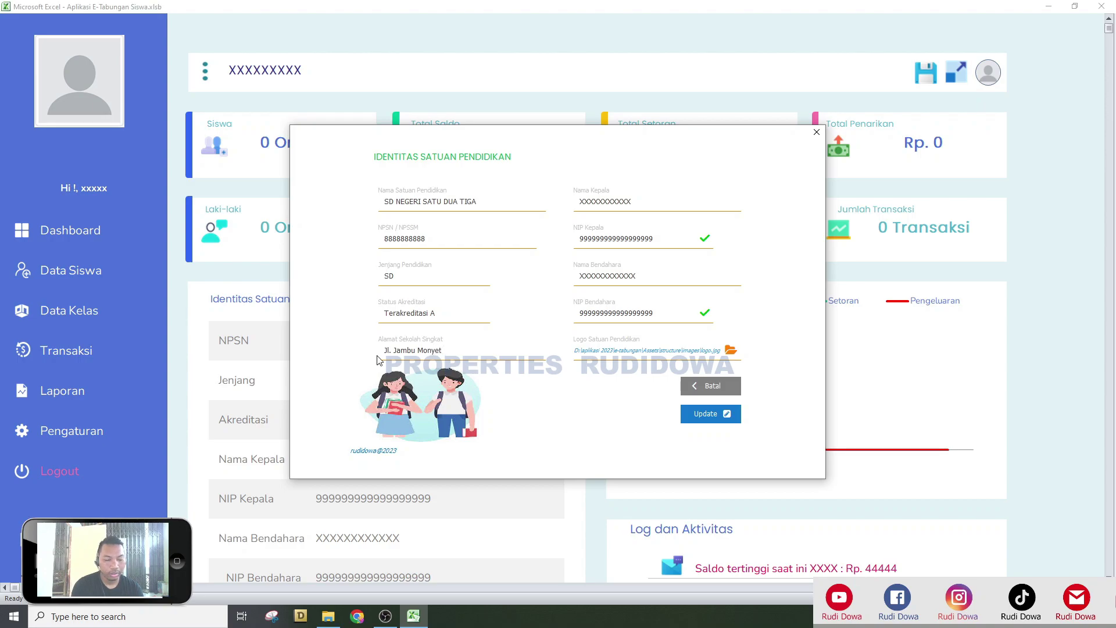
{"action": "type", "text": " Nomor 322 Kab. Contoh"}
Fill in the principal's name and NIP, then the treasurer's name and NIP.
{"action": "key", "text": "Tab"}
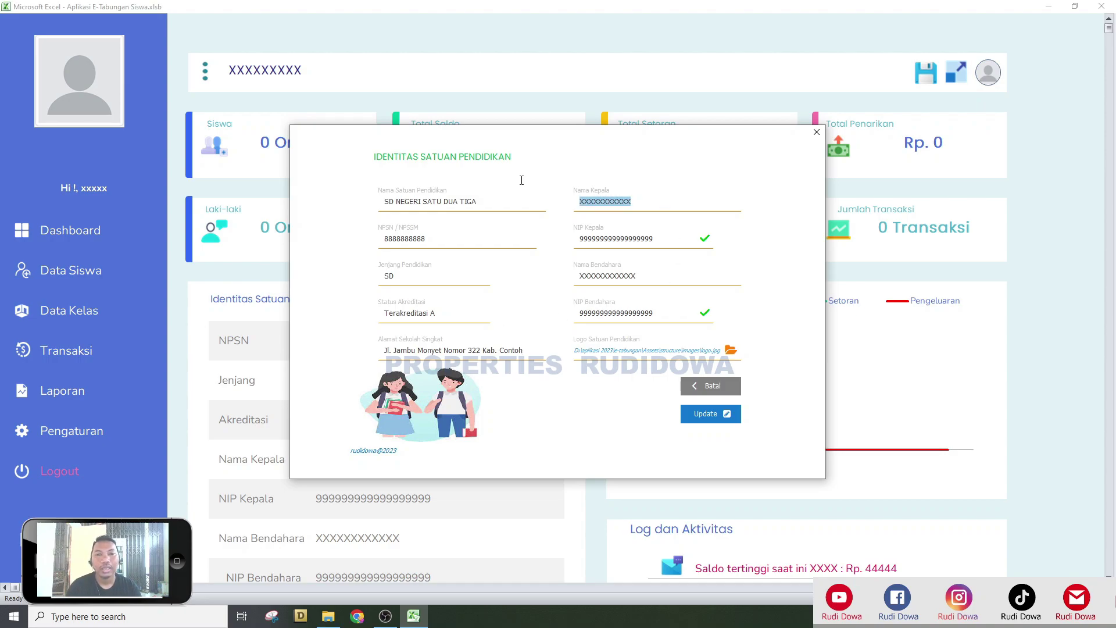
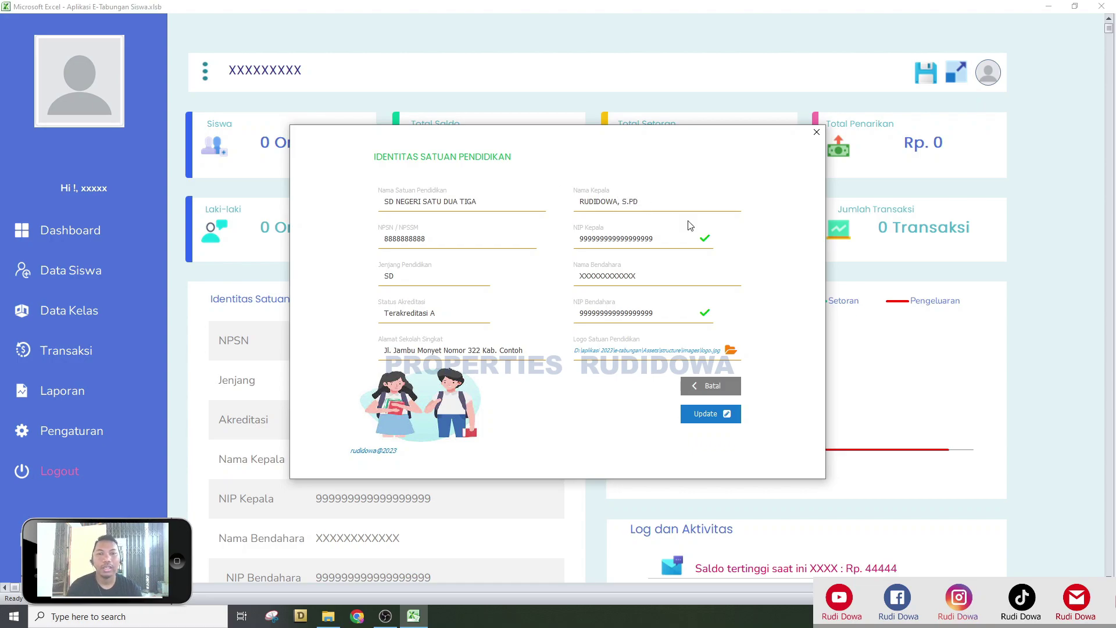
{"action": "key", "text": "Tab"}
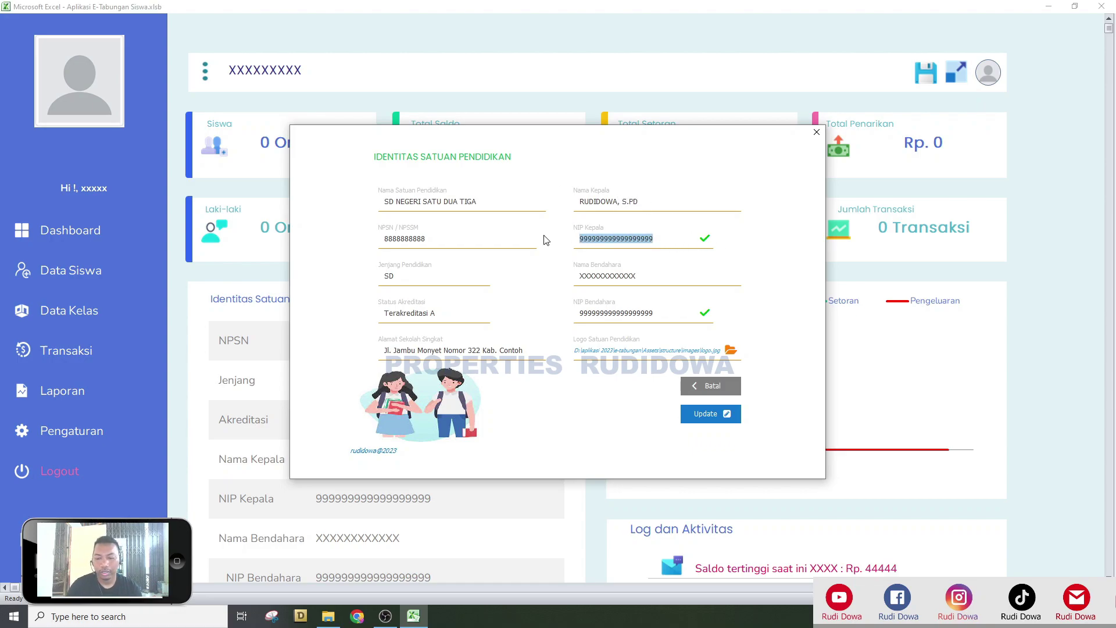
{"action": "type", "text": "999999999999999999"}
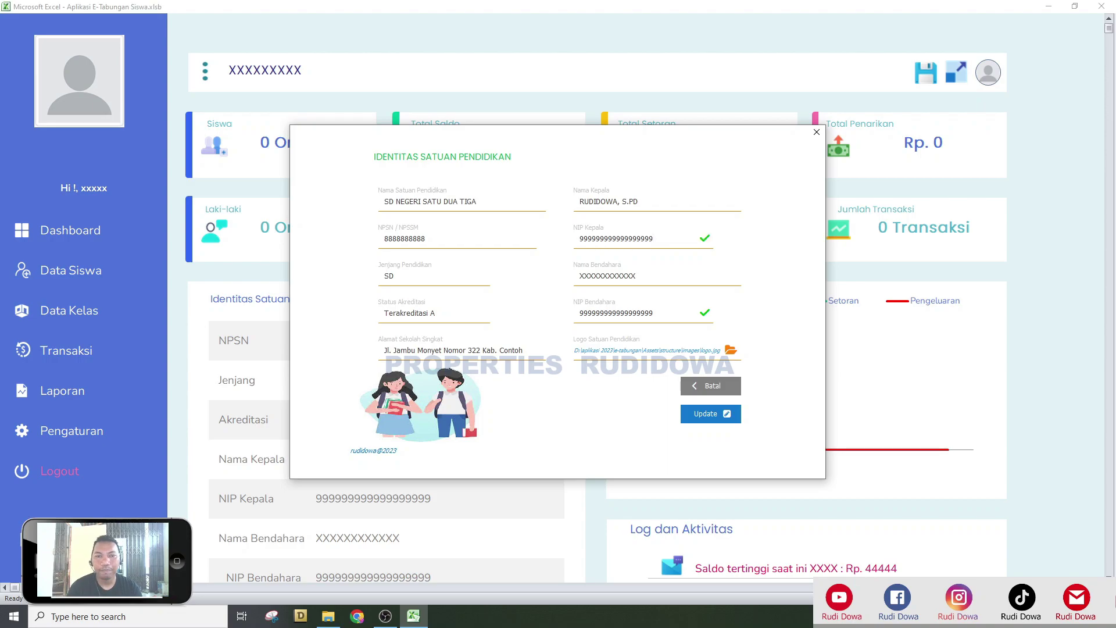
{"action": "key", "text": "Tab"}
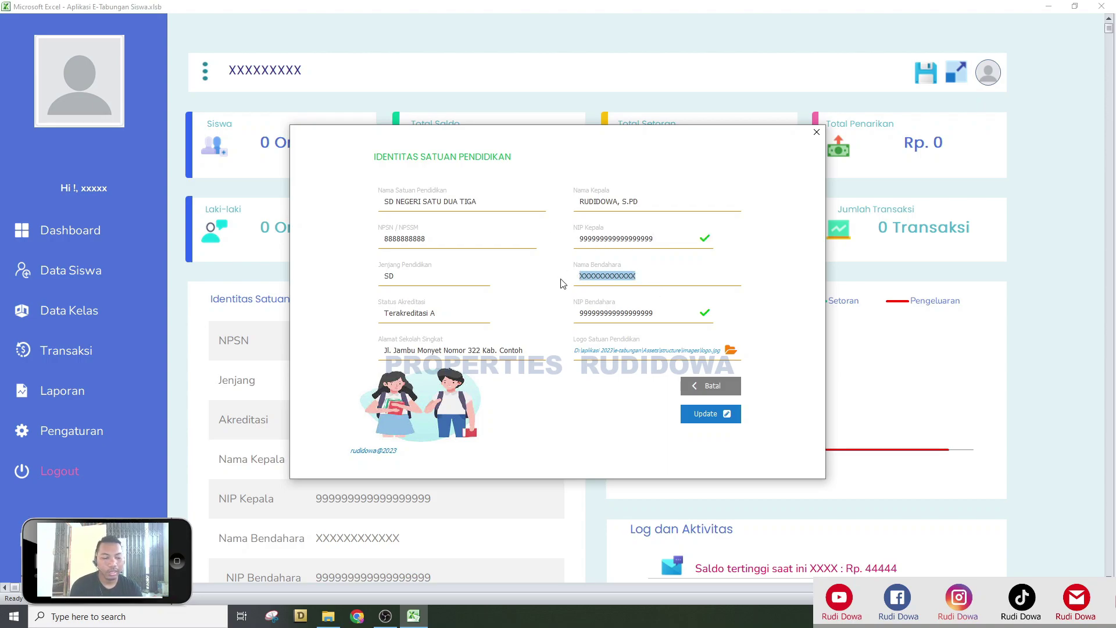
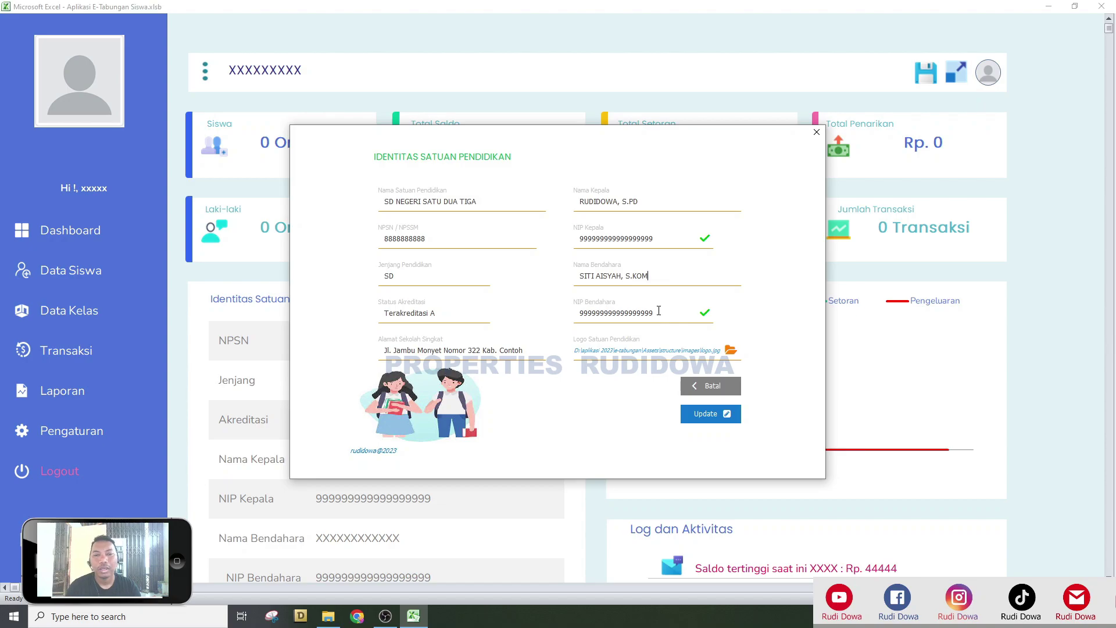
{"action": "left_click_drag", "start_coordinate": [659, 311], "coordinate": [553, 325]}
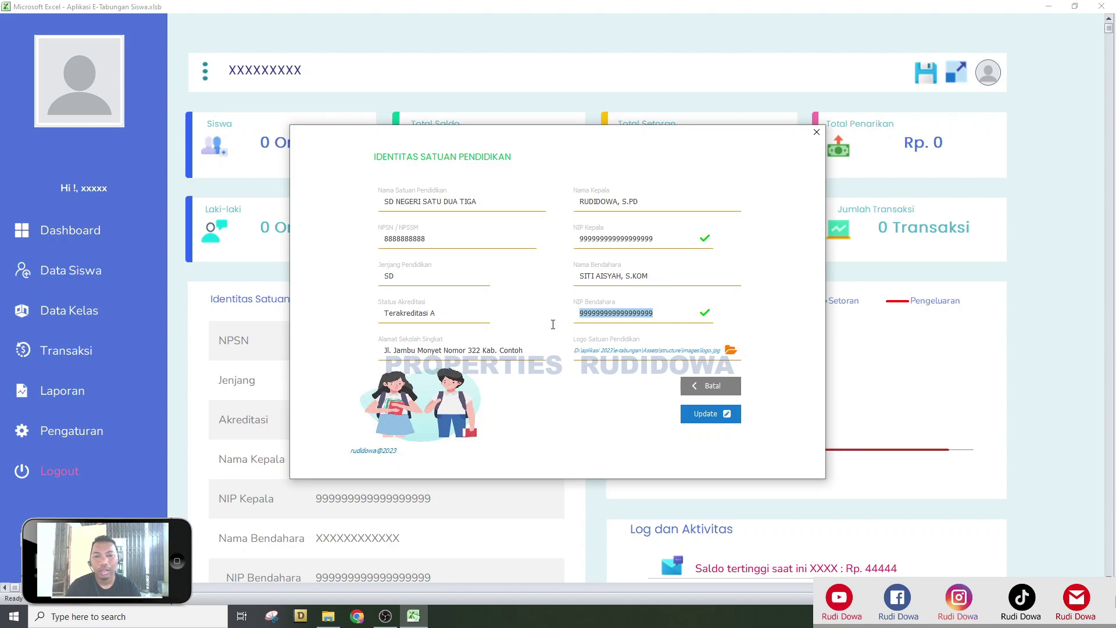
{"action": "type", "text": "888888888888888888"}
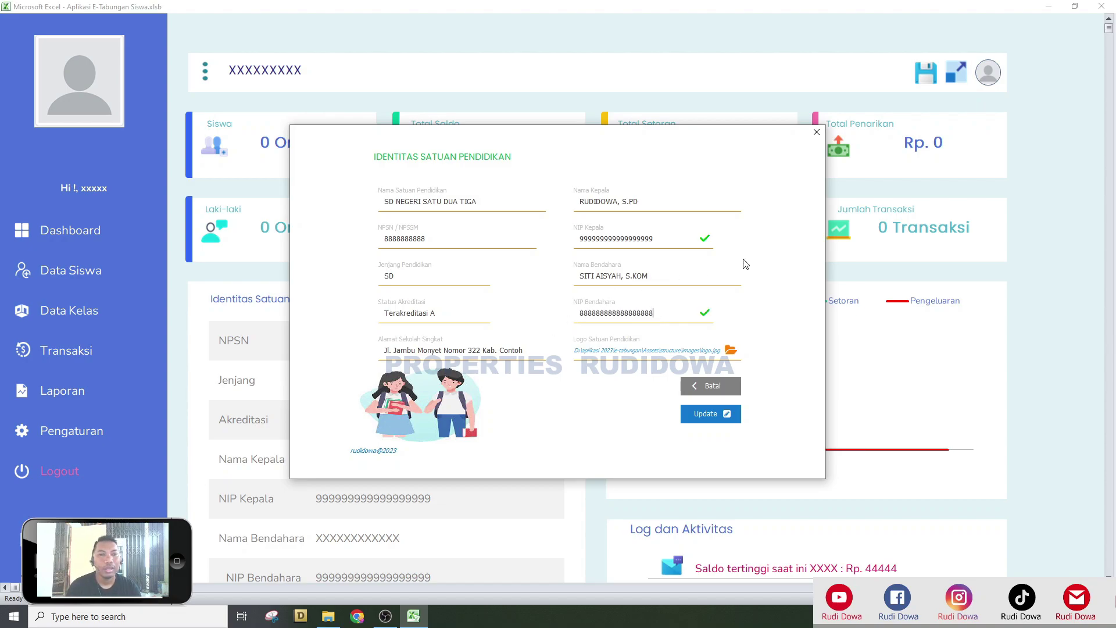
Choose garuda.png from New Volume (E:) > LOGO-LOGO as the school logo.
{"action": "left_click", "coordinate": [731, 352]}
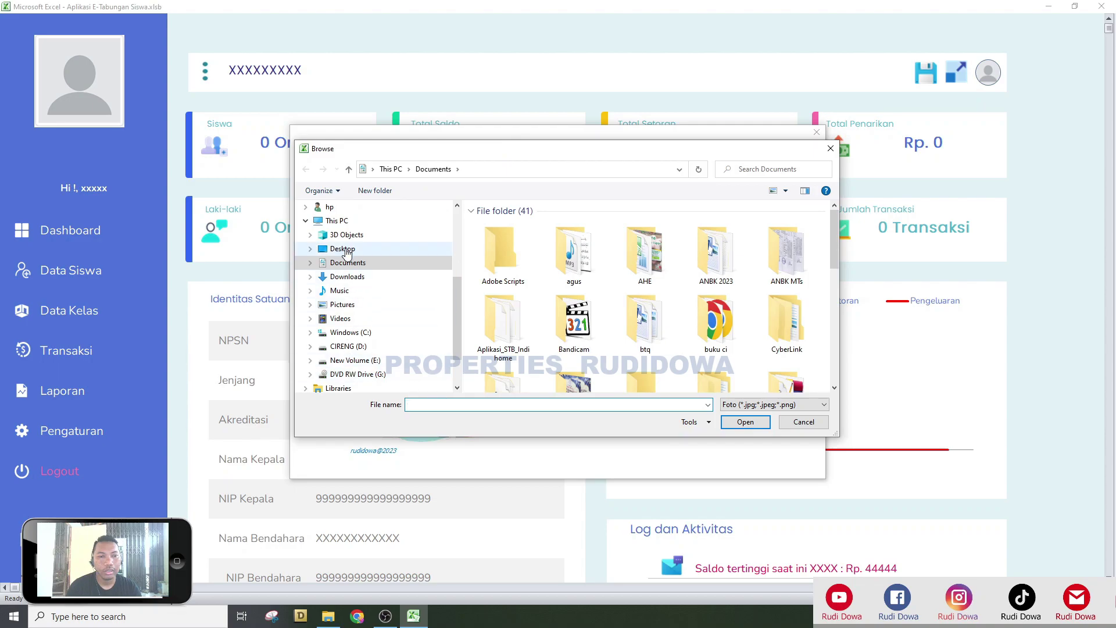
{"action": "left_click", "coordinate": [349, 360]}
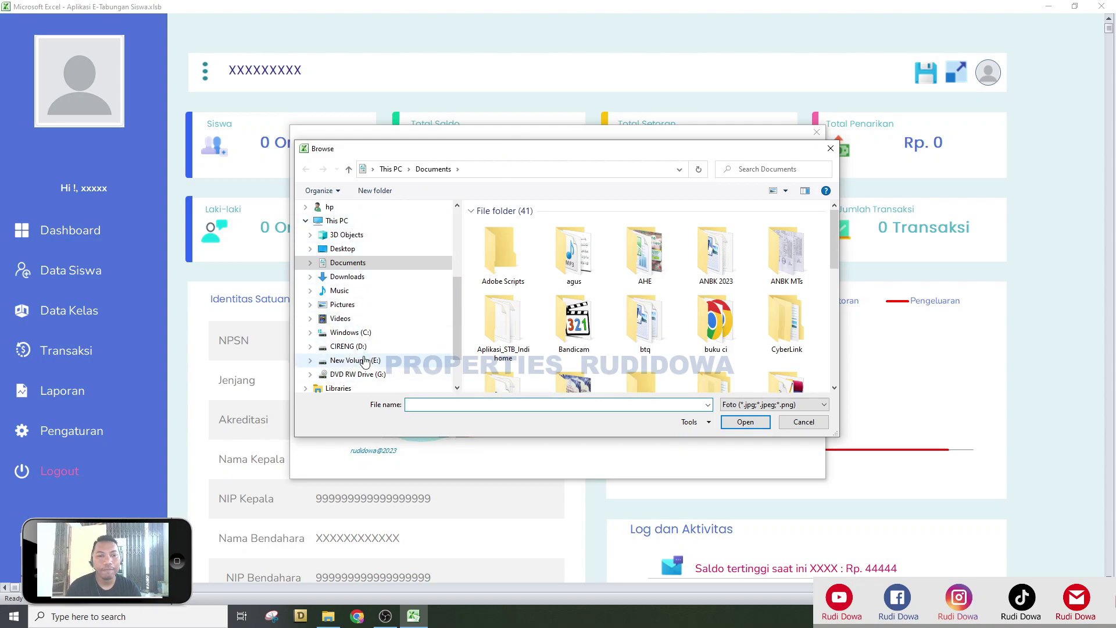
{"action": "left_click_drag", "start_coordinate": [835, 216], "coordinate": [841, 300]}
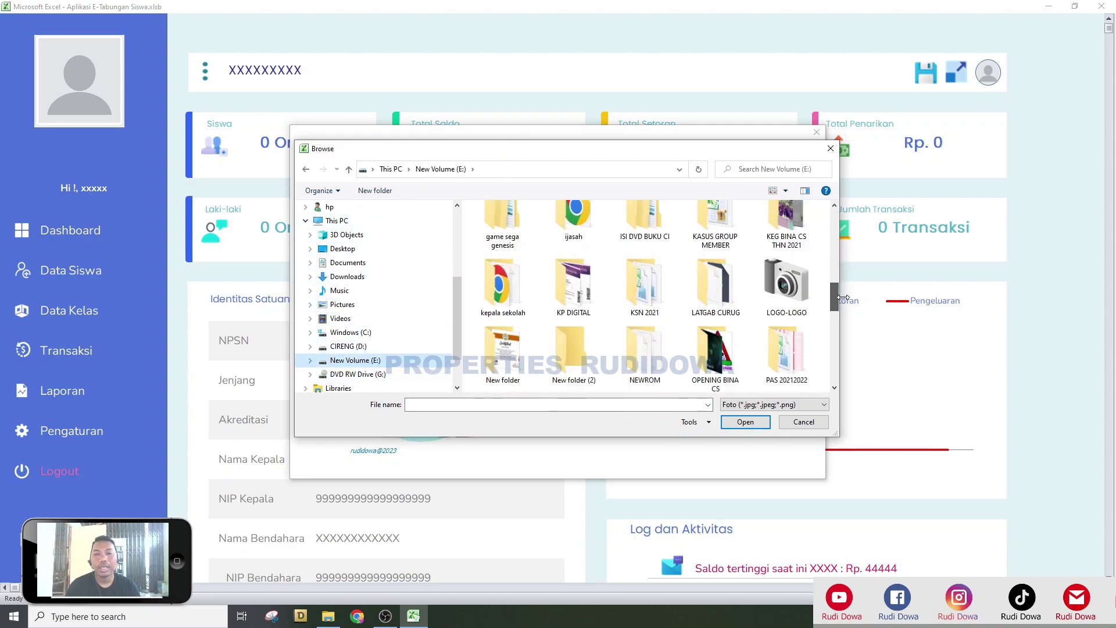
{"action": "double_click", "coordinate": [801, 292]}
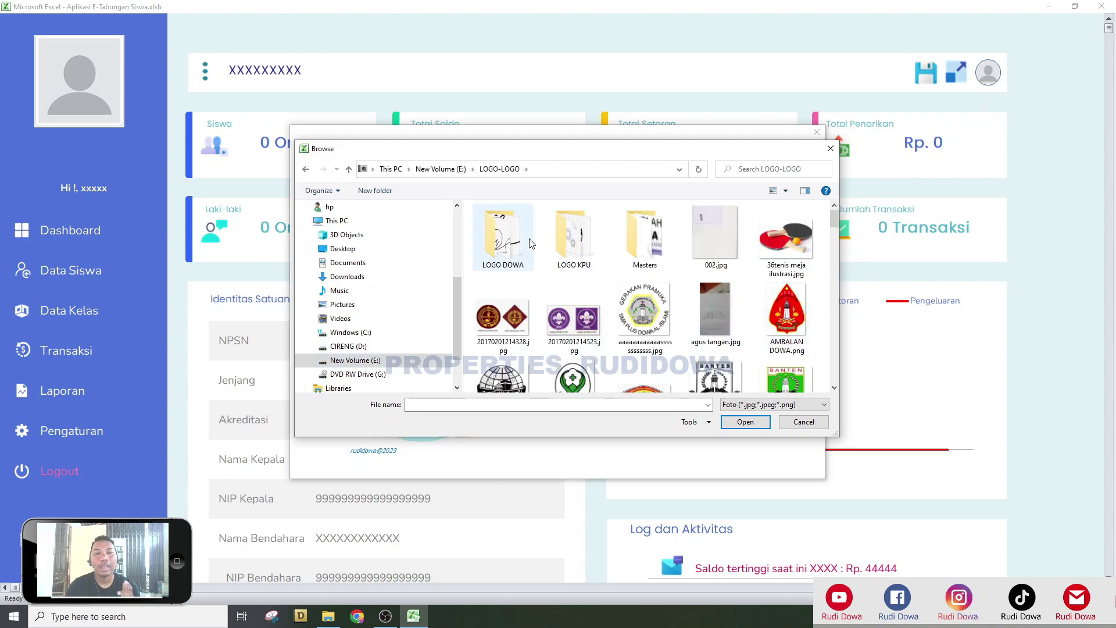
{"action": "scroll", "coordinate": [708, 341], "scroll_direction": "down", "scroll_amount": 2}
{"action": "scroll", "coordinate": [708, 342], "scroll_direction": "down", "scroll_amount": 2}
{"action": "scroll", "coordinate": [708, 342], "scroll_direction": "down", "scroll_amount": 2}
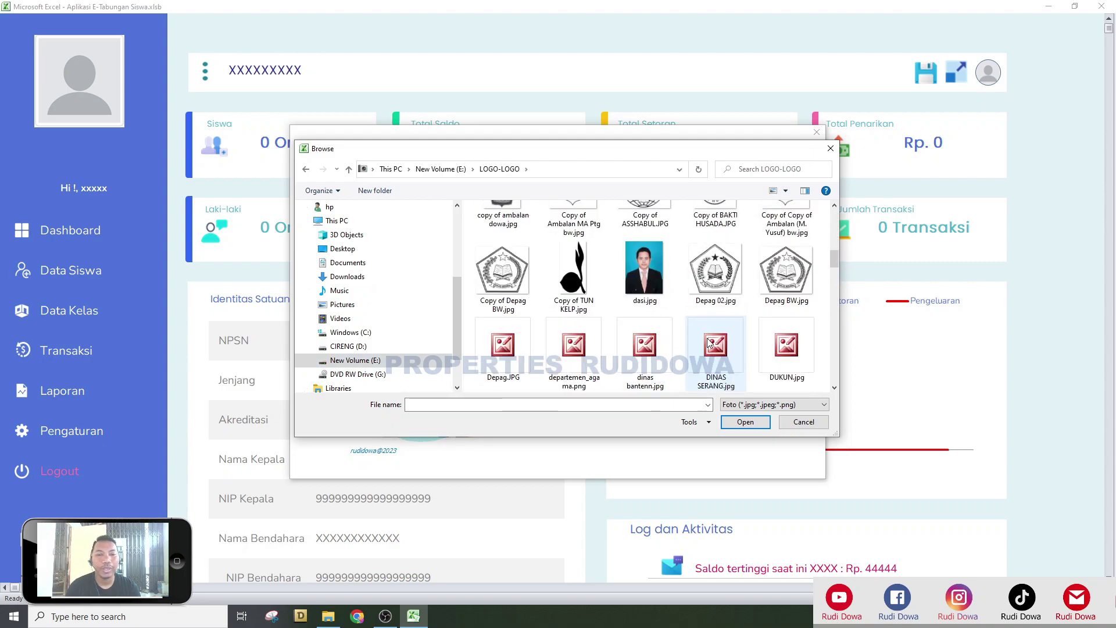
{"action": "scroll", "coordinate": [708, 342], "scroll_direction": "down", "scroll_amount": 2}
{"action": "scroll", "coordinate": [708, 342], "scroll_direction": "down", "scroll_amount": 1}
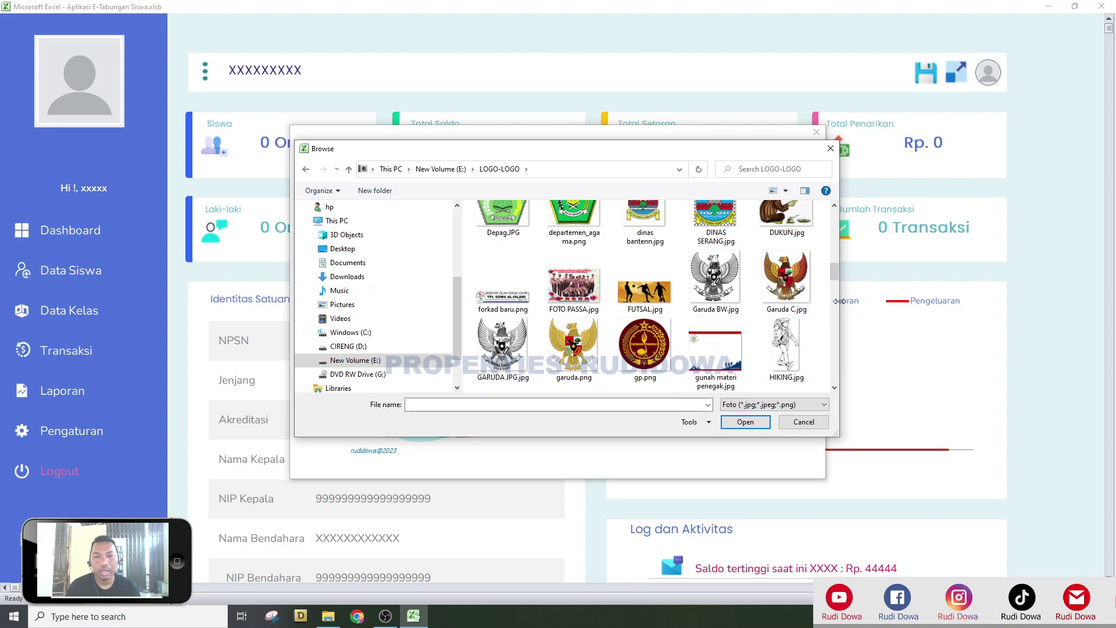
{"action": "double_click", "coordinate": [552, 339]}
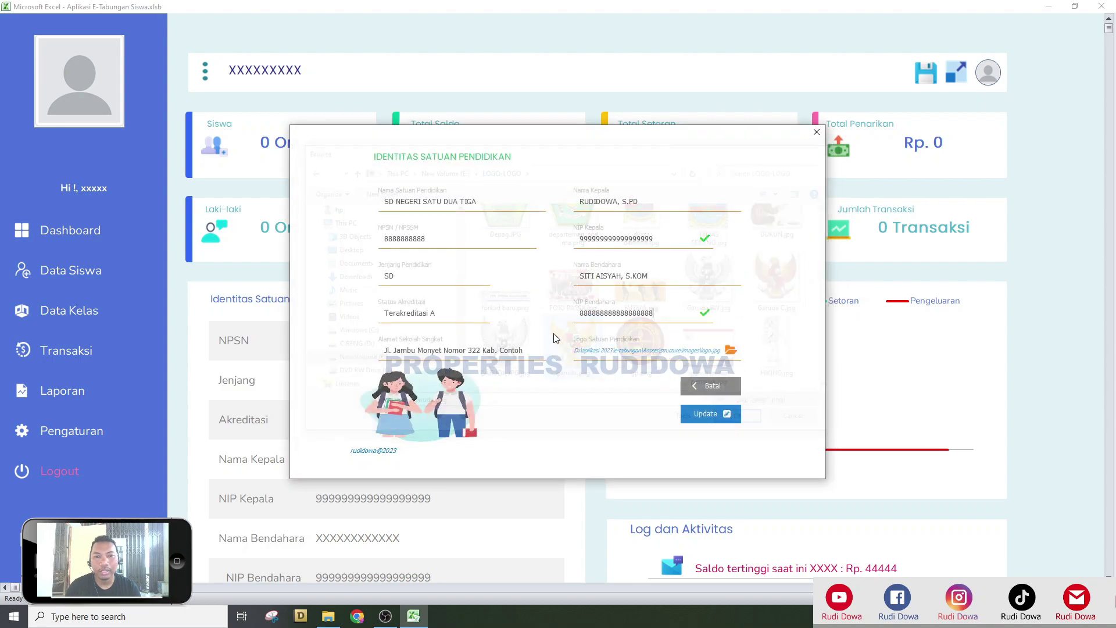
Apply the updated school identity and Garuda logo to the dashboard.
{"action": "left_click", "coordinate": [712, 417]}
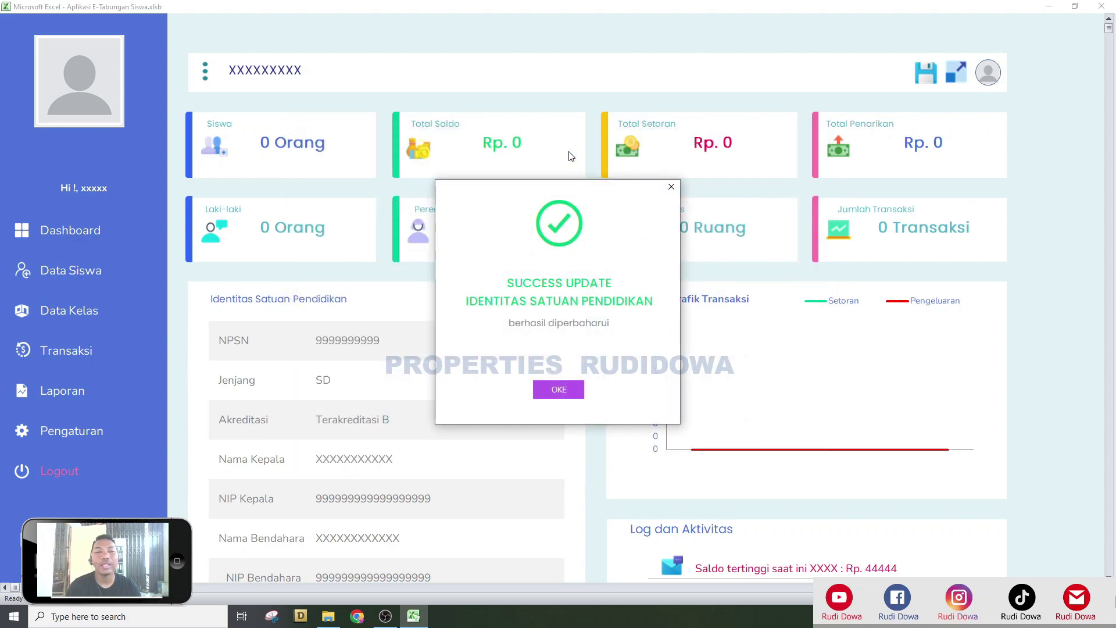
{"action": "left_click", "coordinate": [571, 390]}
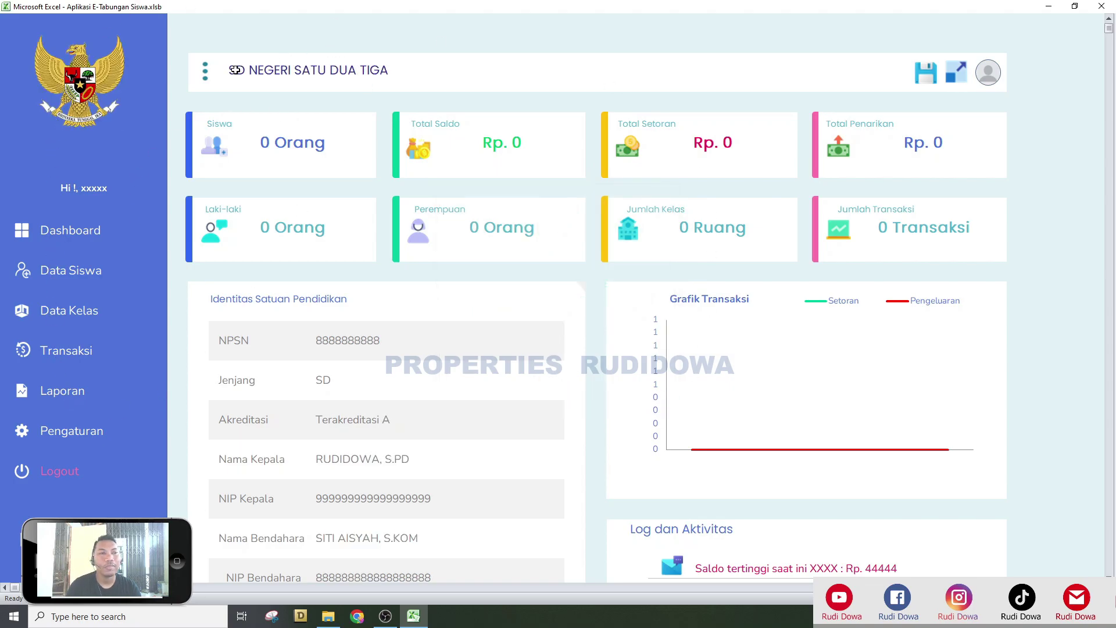
{"action": "scroll", "coordinate": [352, 323], "scroll_direction": "down", "scroll_amount": 1}
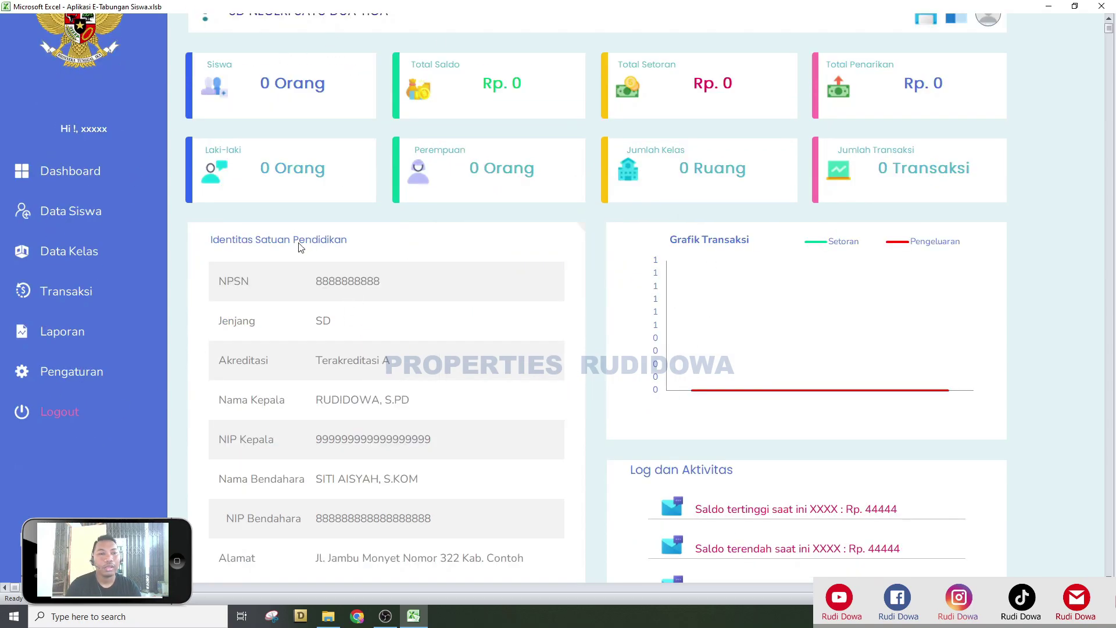
{"action": "scroll", "coordinate": [326, 288], "scroll_direction": "down", "scroll_amount": 1}
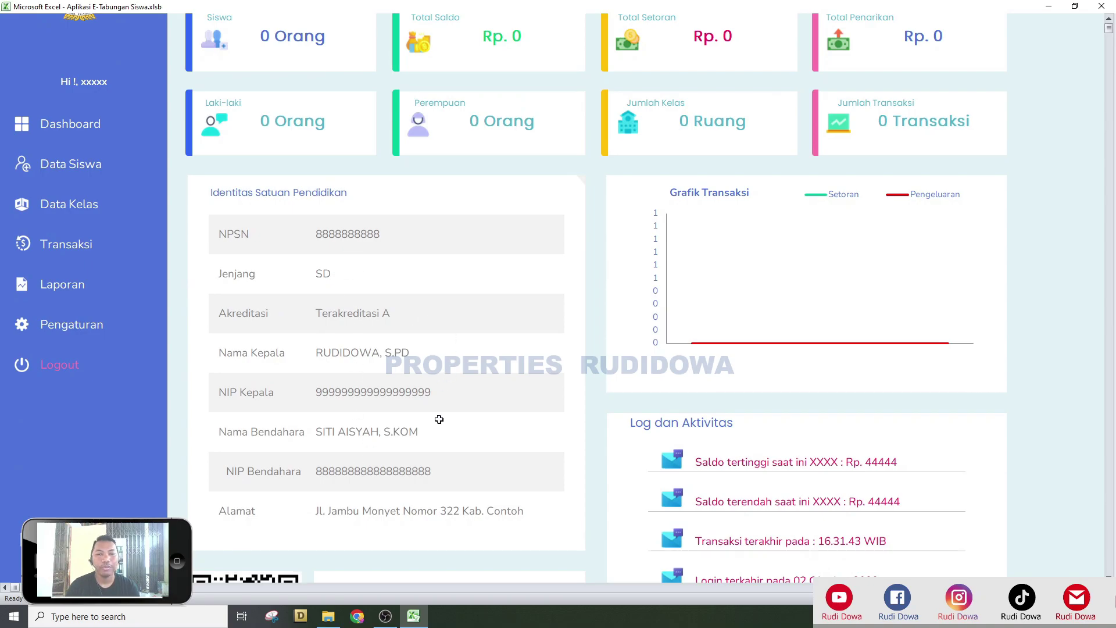
{"action": "scroll", "coordinate": [436, 419], "scroll_direction": "up", "scroll_amount": 2}
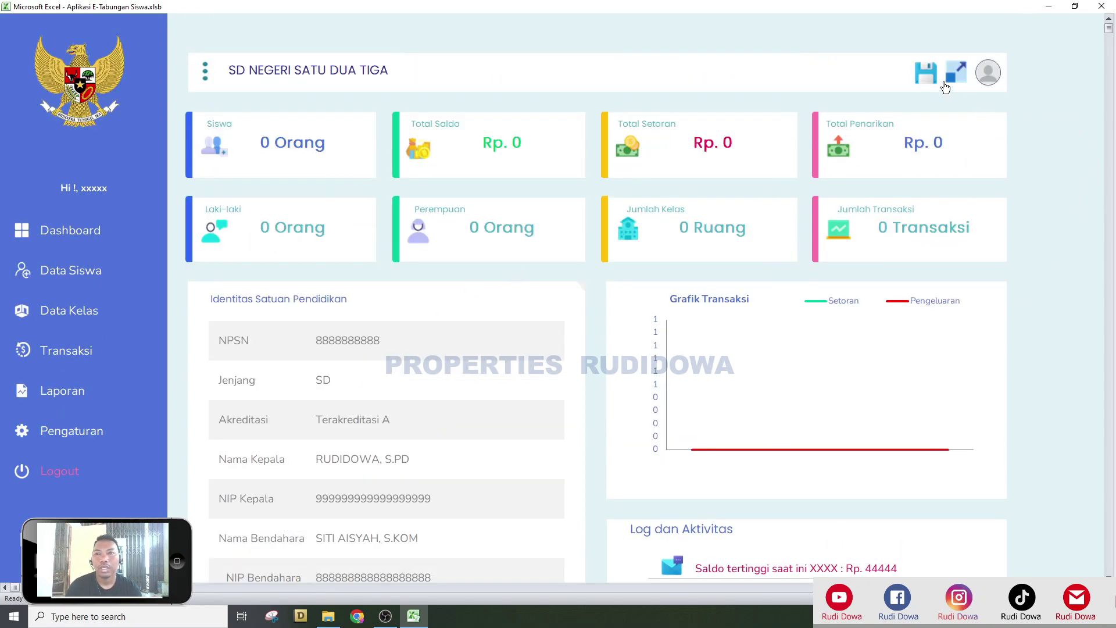
Save the app's progress and open the Data Siswa student list.
{"action": "left_click", "coordinate": [926, 74]}
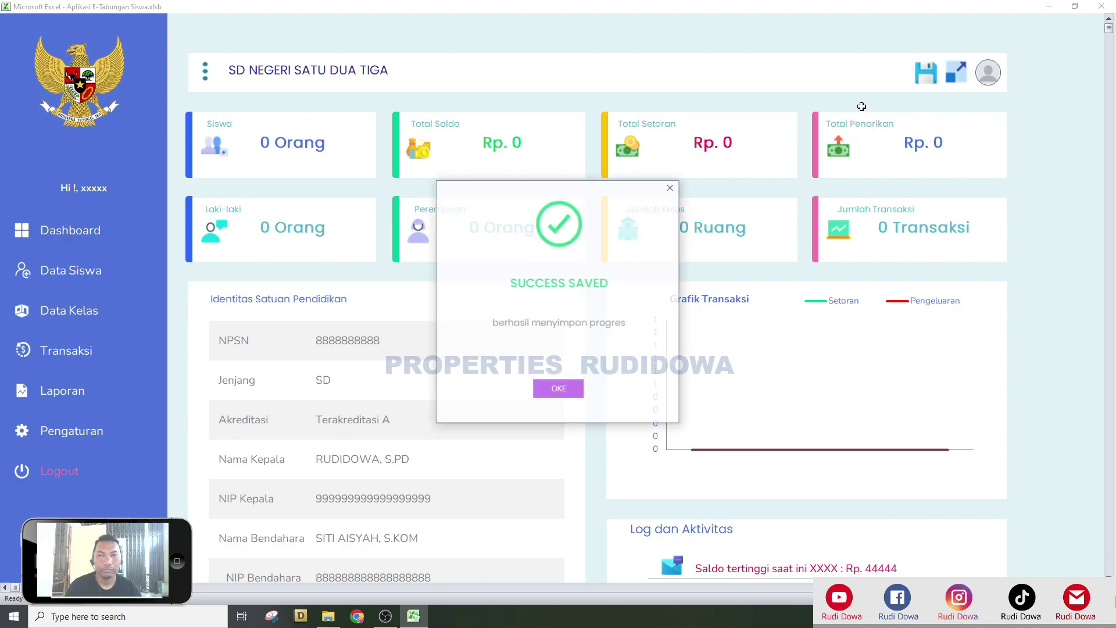
{"action": "left_click", "coordinate": [567, 390]}
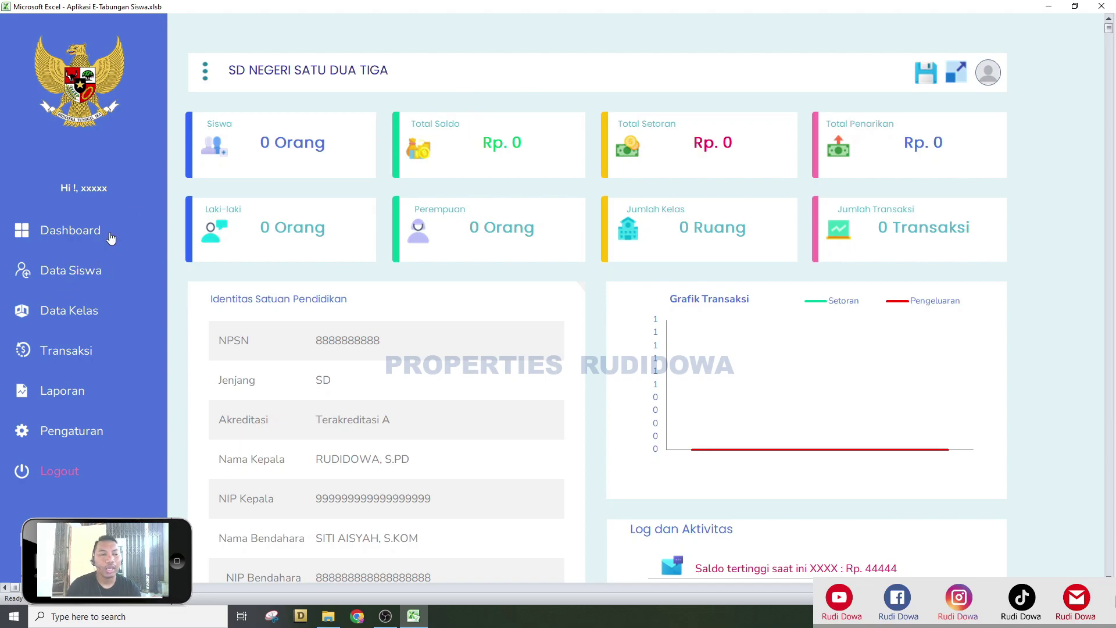
{"action": "left_click", "coordinate": [89, 275]}
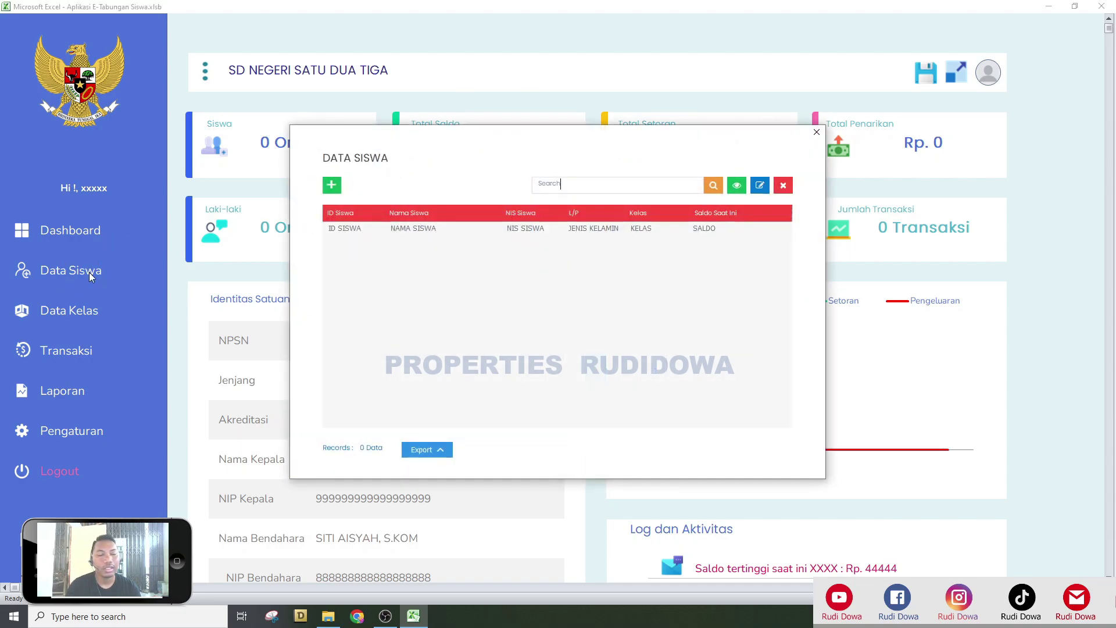
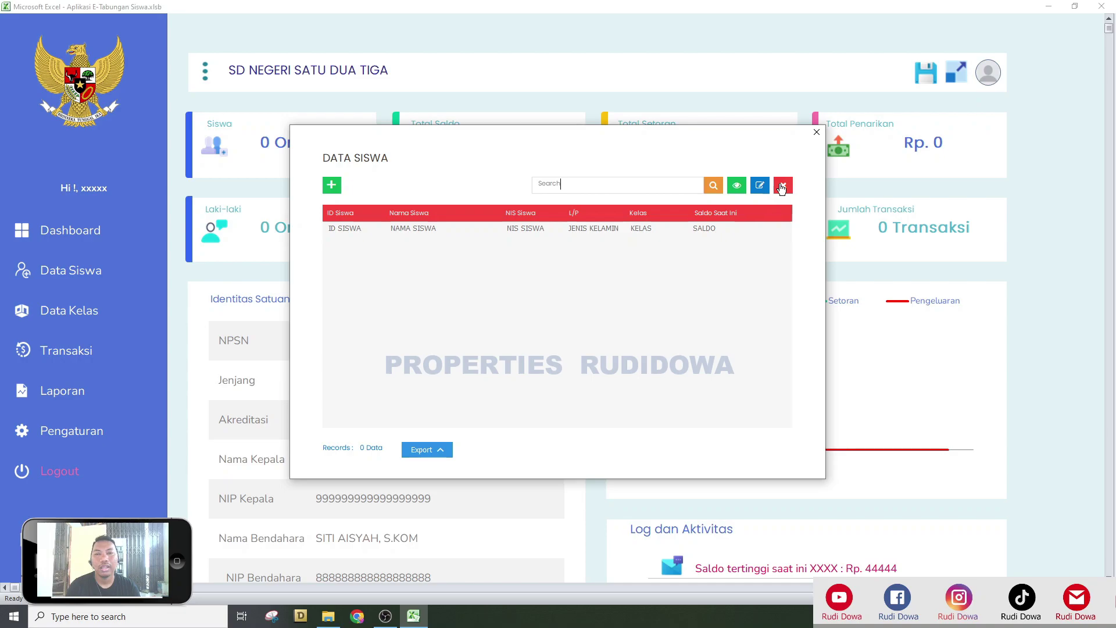
Try adding a student in DATA SISWA, dismiss the missing-classroom error, and close the window.
{"action": "left_click", "coordinate": [439, 455]}
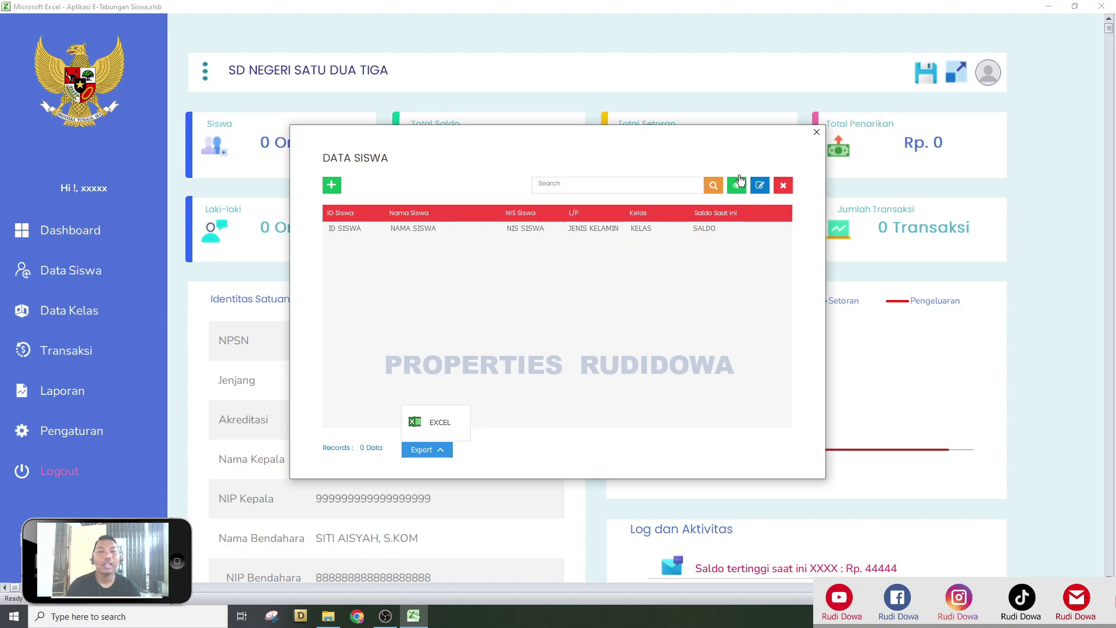
{"action": "left_click", "coordinate": [439, 451]}
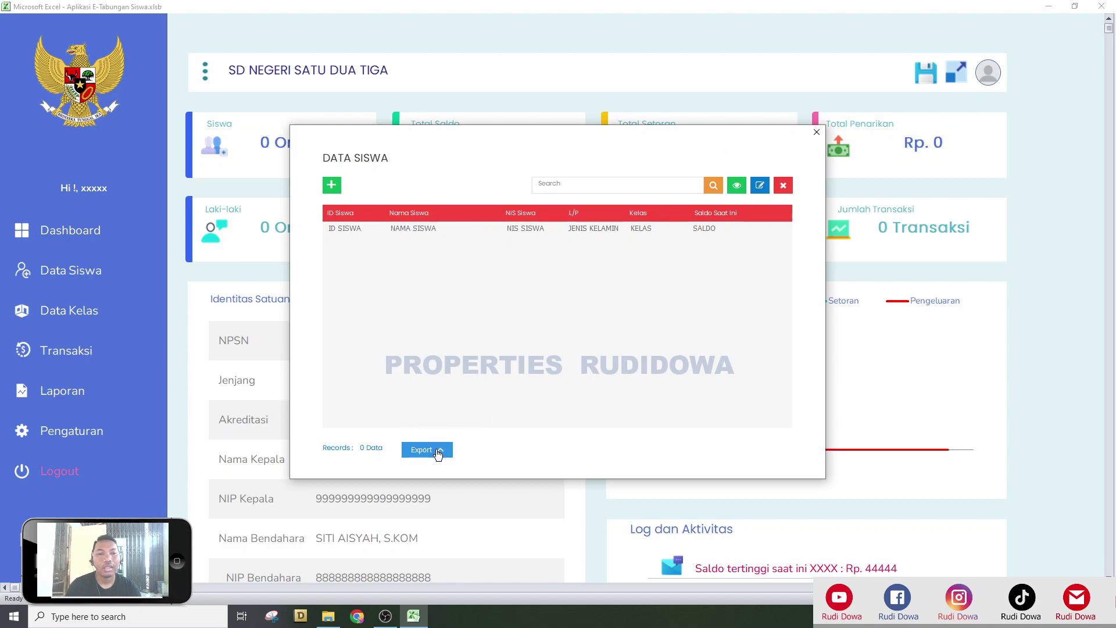
{"action": "left_click", "coordinate": [332, 185]}
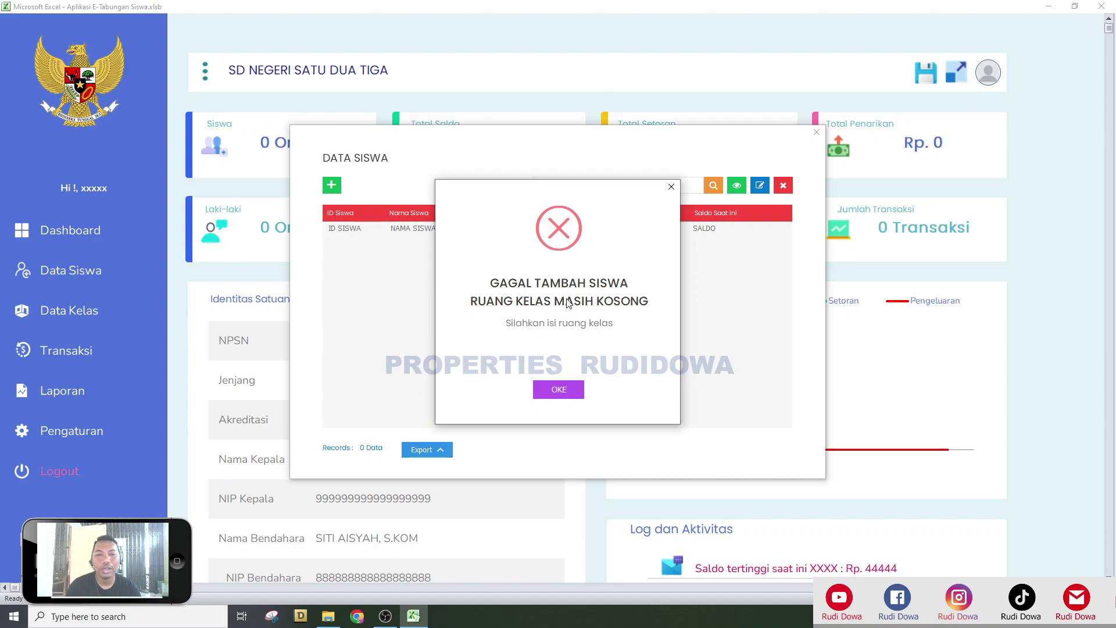
{"action": "left_click", "coordinate": [672, 187]}
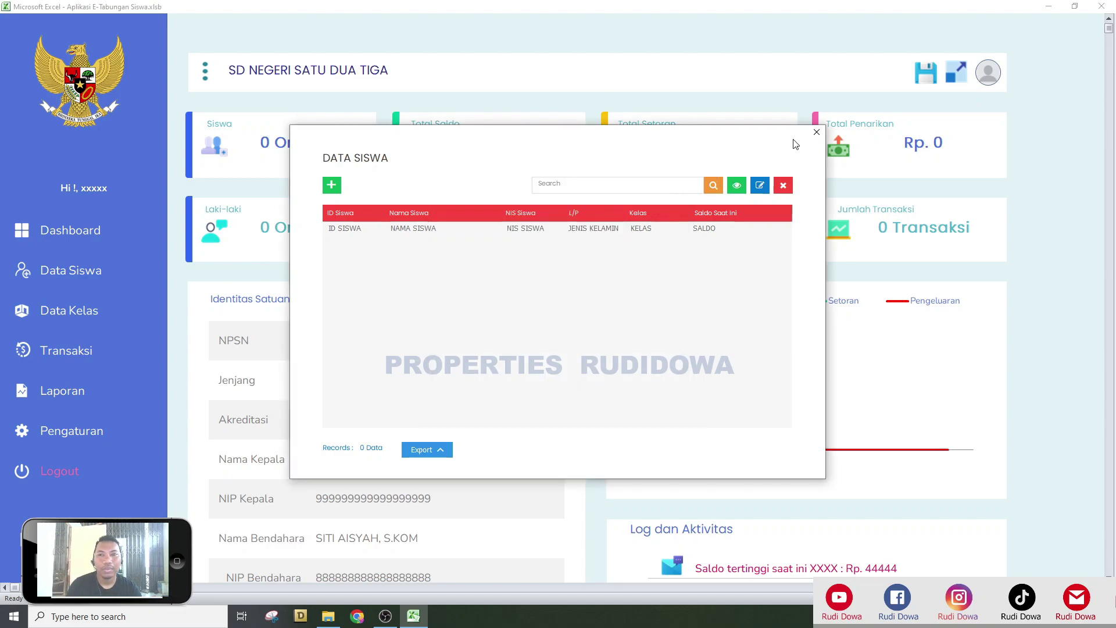
{"action": "left_click", "coordinate": [817, 132]}
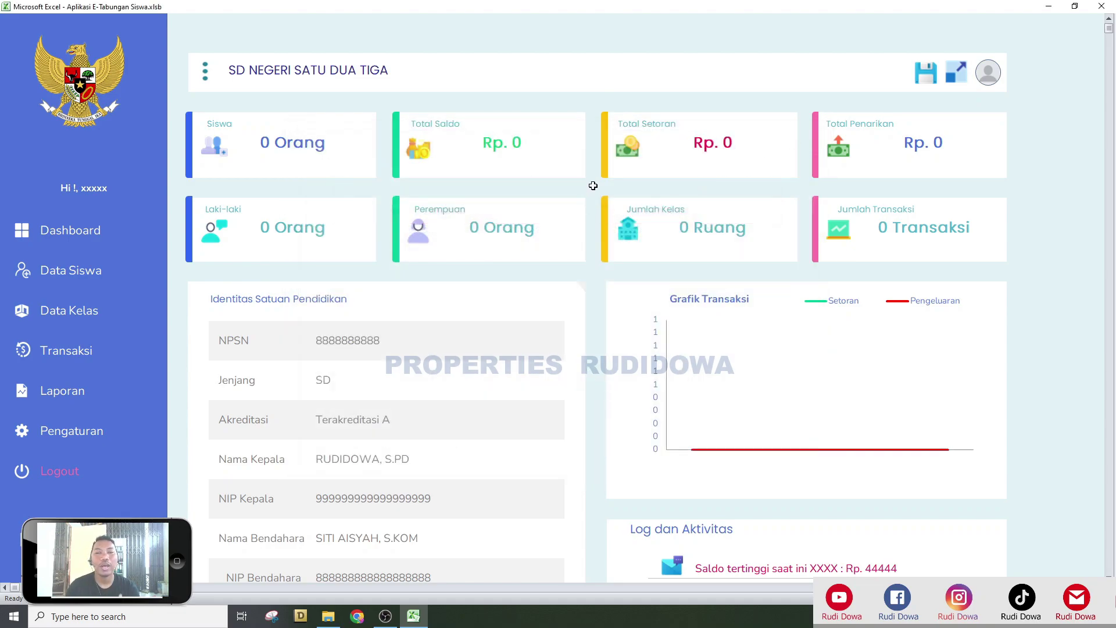
Open the classroom window and add KELAS 1, KELAS 2 and KELAS 3.
{"action": "left_click", "coordinate": [59, 311]}
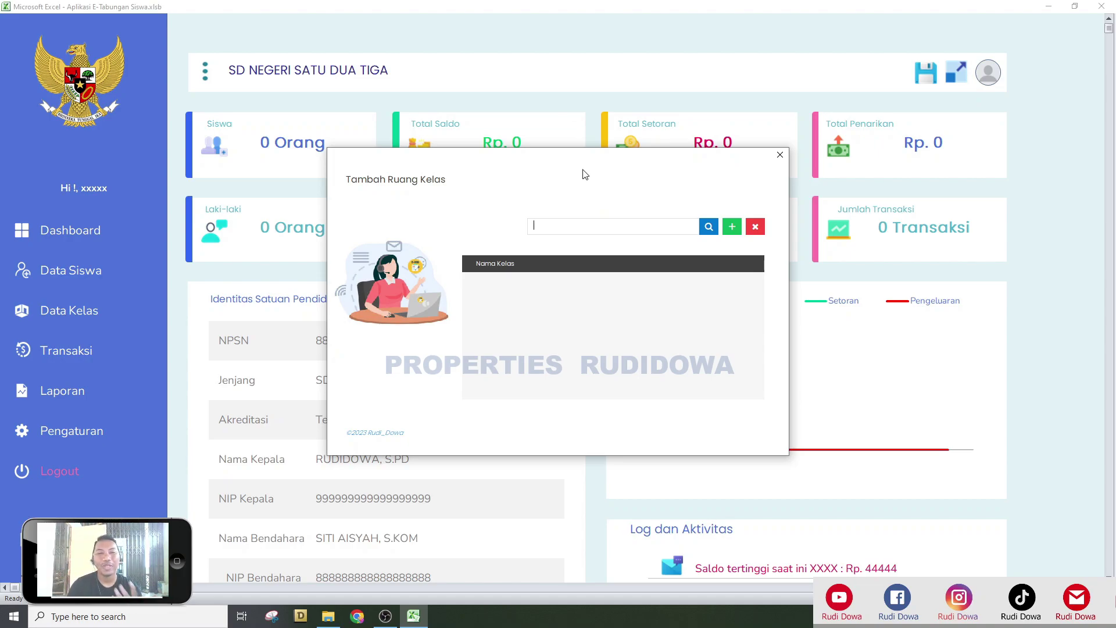
{"action": "left_click_drag", "start_coordinate": [576, 161], "coordinate": [629, 167]}
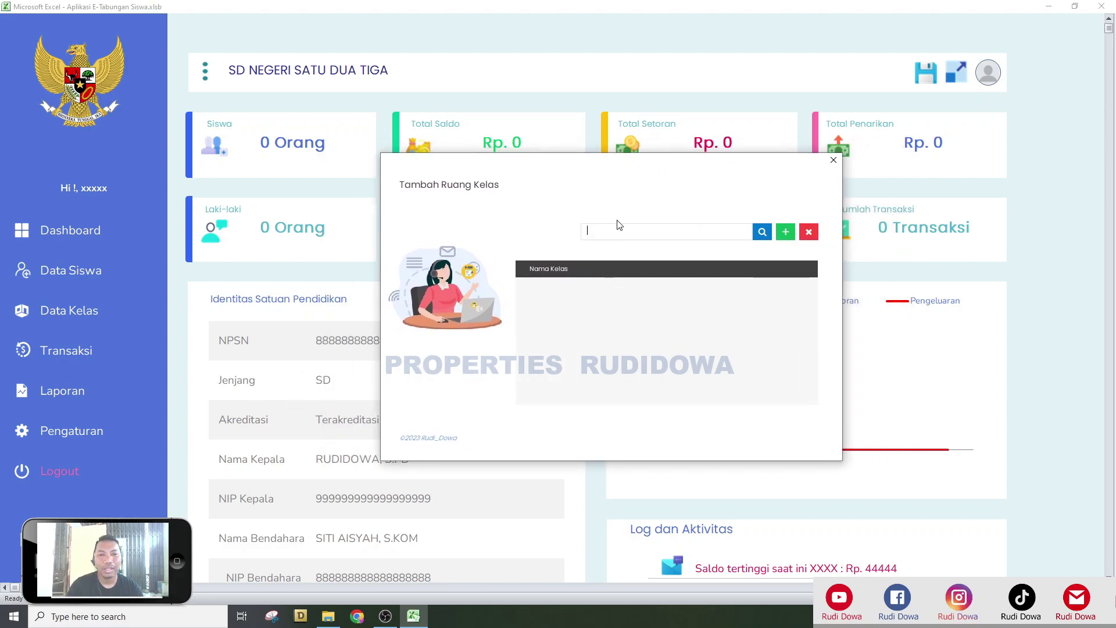
{"action": "left_click_drag", "start_coordinate": [624, 164], "coordinate": [610, 158]}
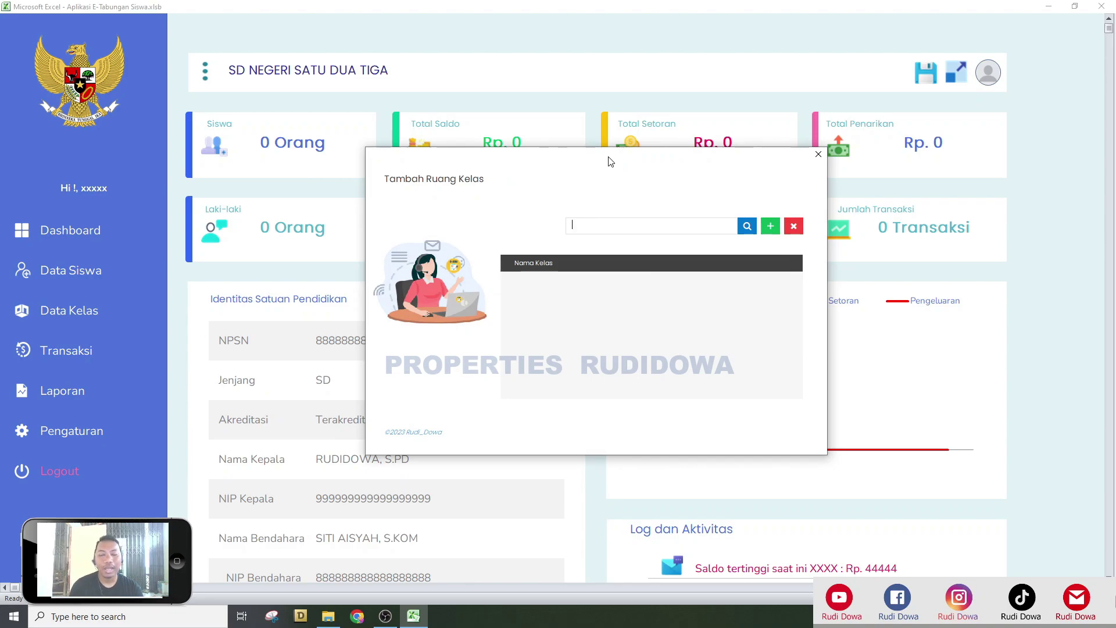
{"action": "type", "text": "k"}
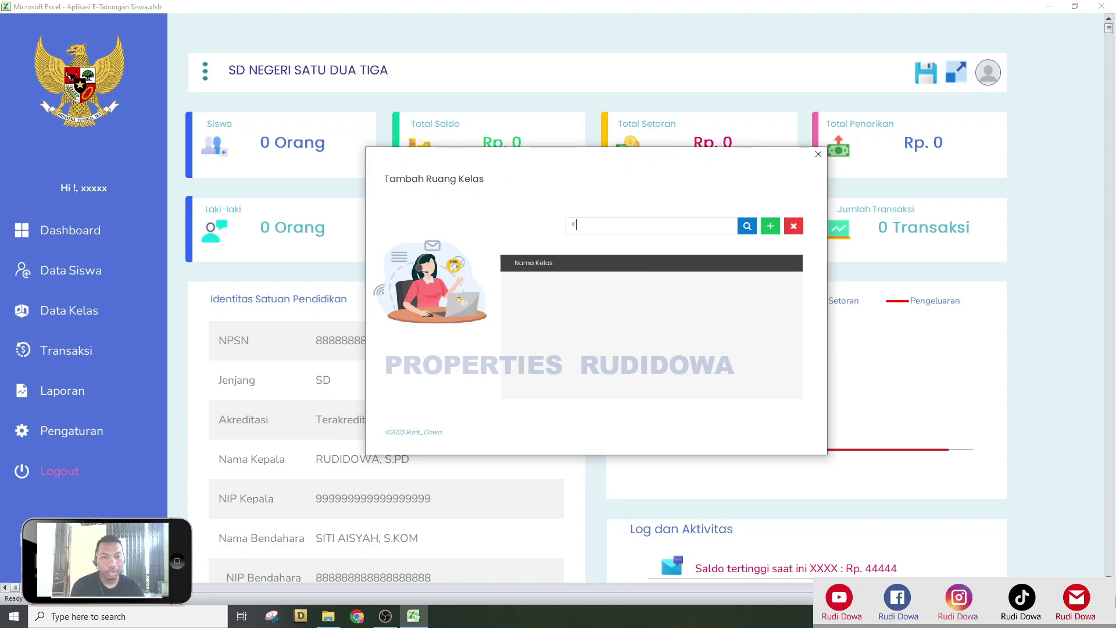
{"action": "type", "text": " 1"}
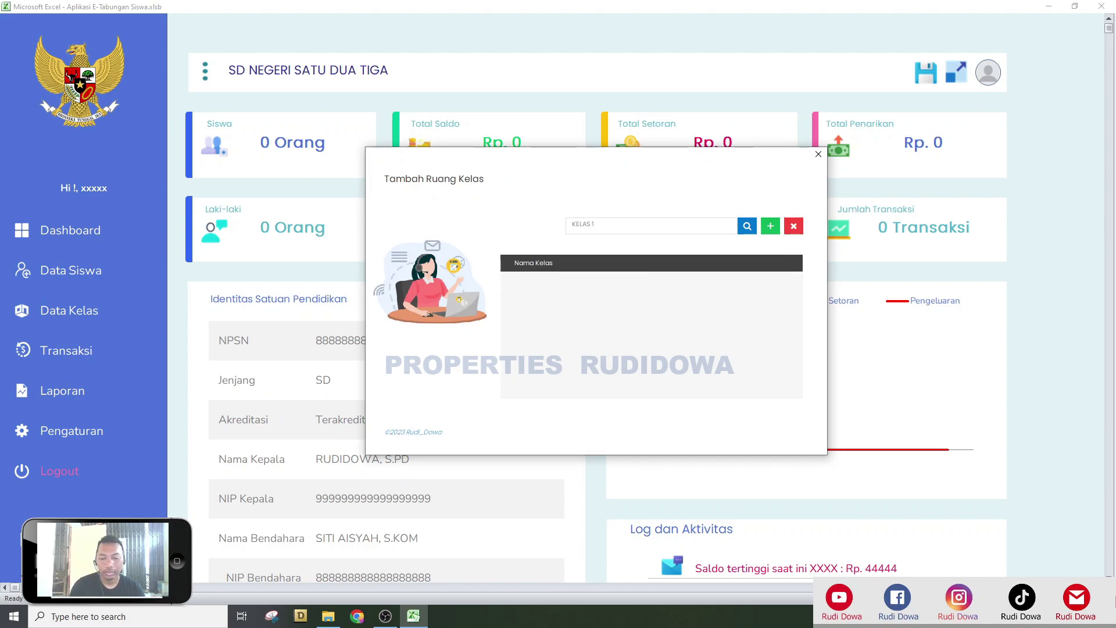
{"action": "key", "text": "Return"}
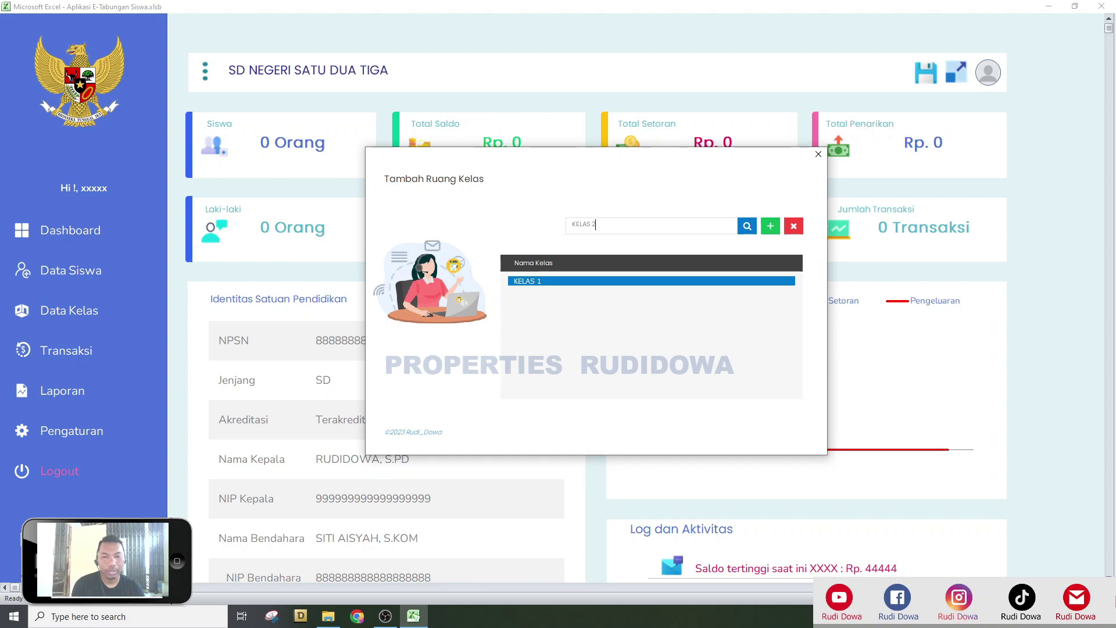
{"action": "key", "text": "Return"}
{"action": "type", "text": "KE"}
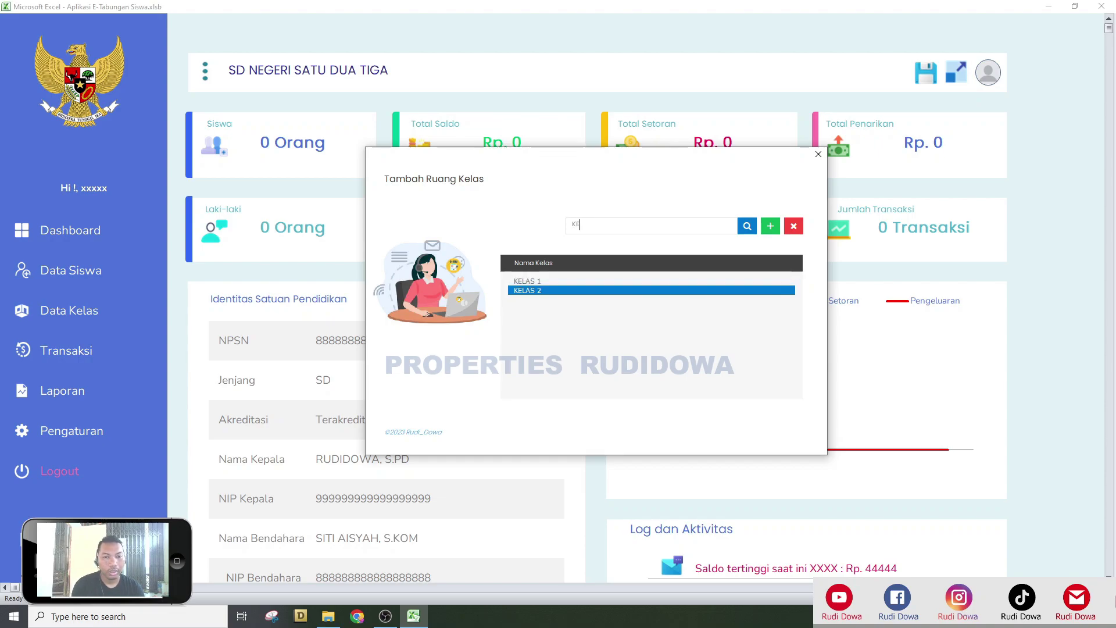
{"action": "type", "text": "LAS 3"}
{"action": "key", "text": "Return"}
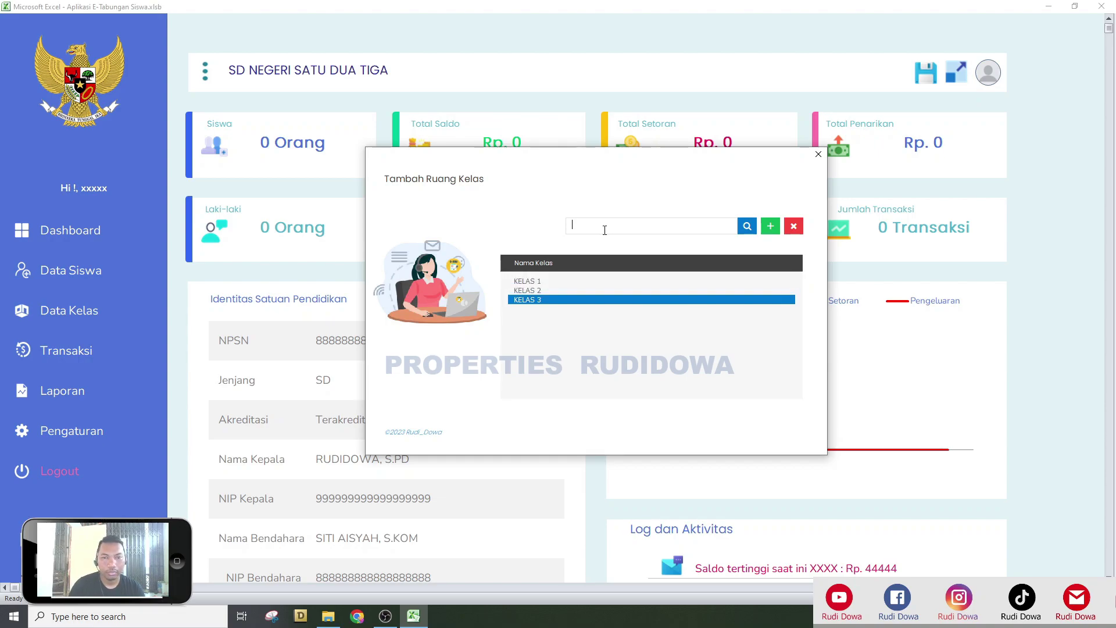
Add KELAS 4, KELAS 5 and KELAS 6, then close the classroom window.
{"action": "type", "text": "KELAS 4"}
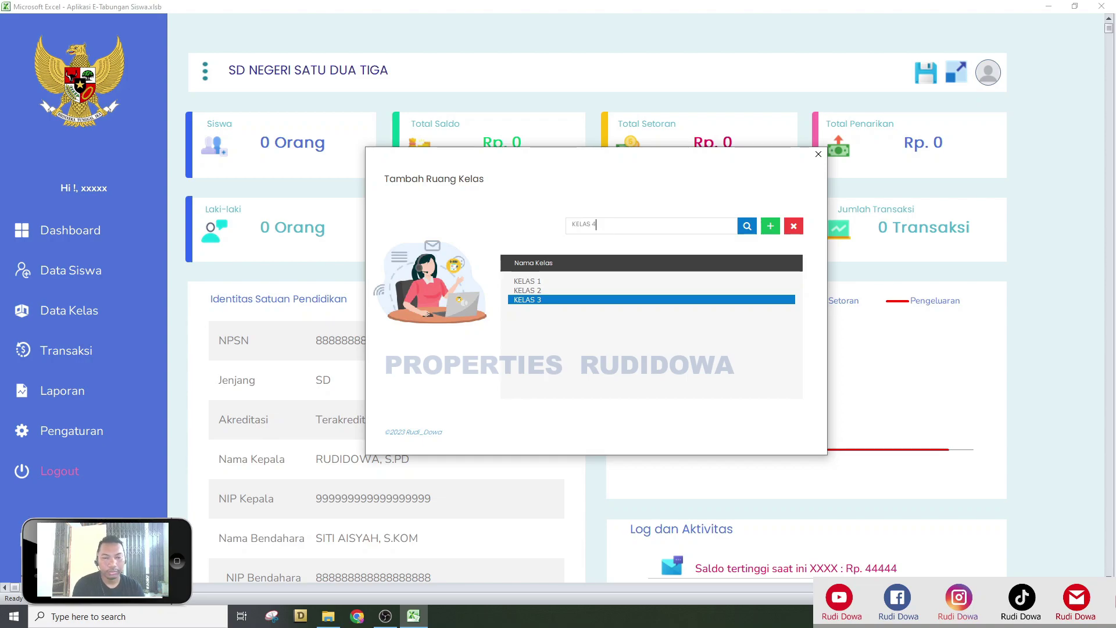
{"action": "key", "text": "Return"}
{"action": "type", "text": "KELAS"}
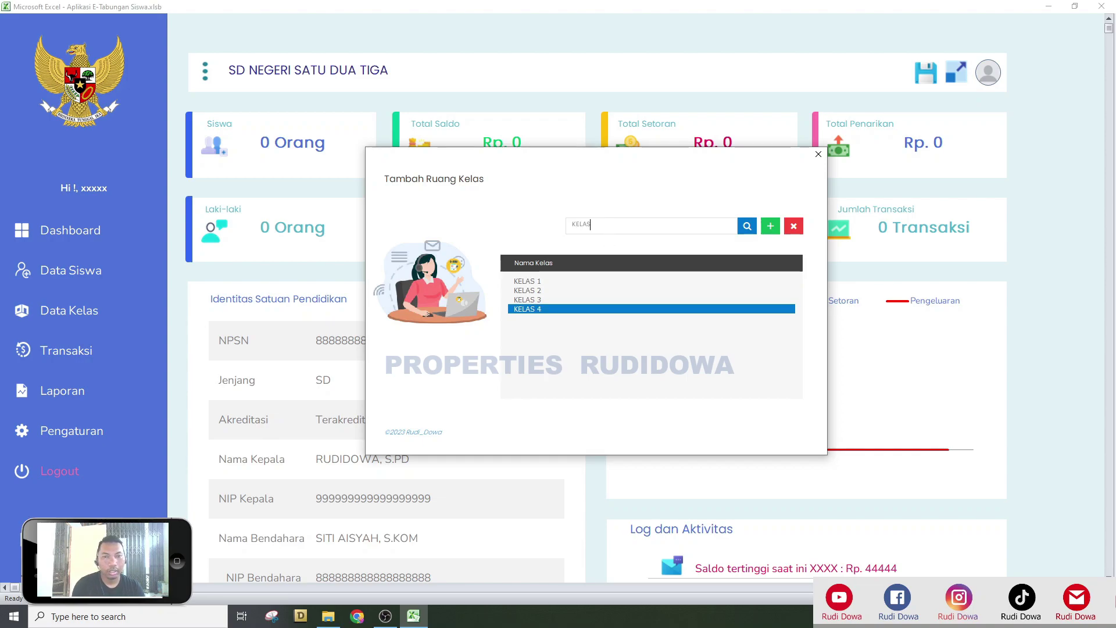
{"action": "key", "text": "Return"}
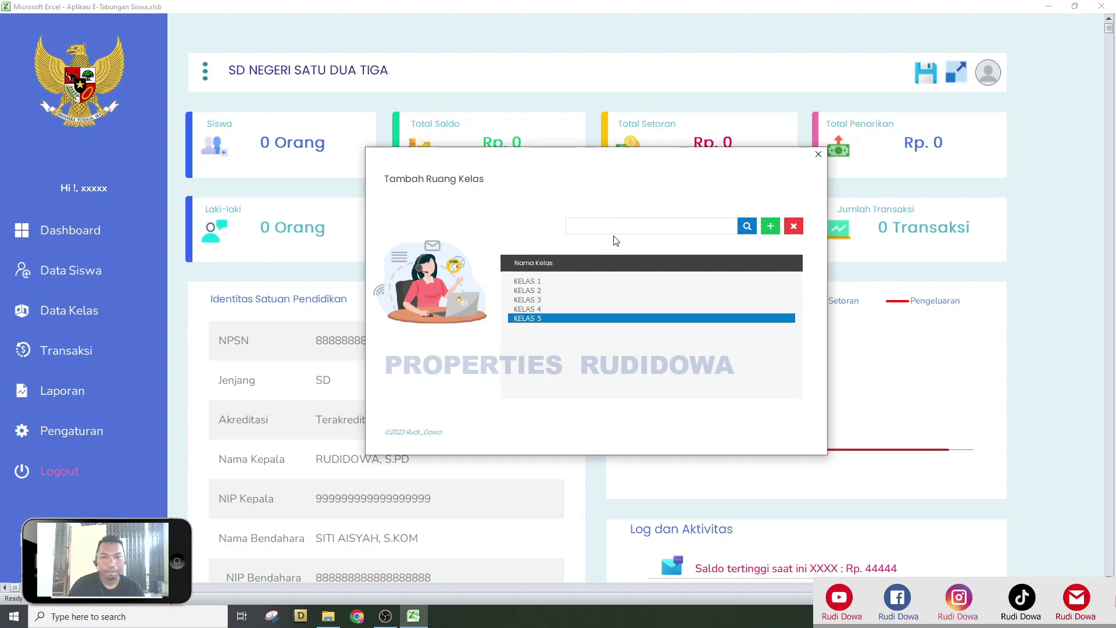
{"action": "type", "text": "KELAS 6"}
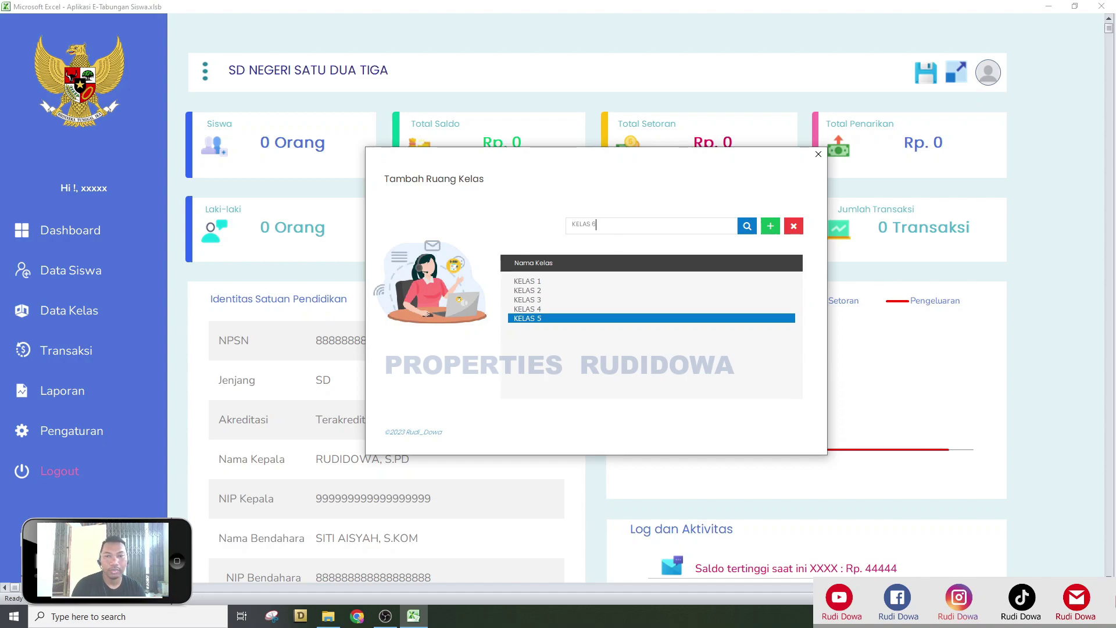
{"action": "key", "text": "Return"}
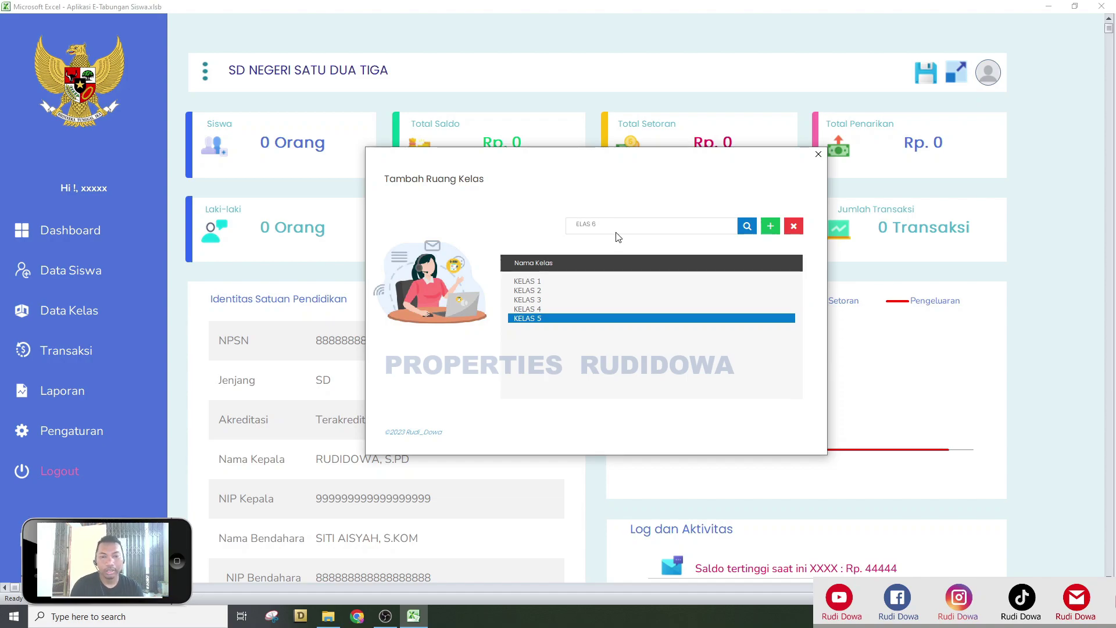
{"action": "left_click_drag", "start_coordinate": [547, 146], "coordinate": [530, 109]}
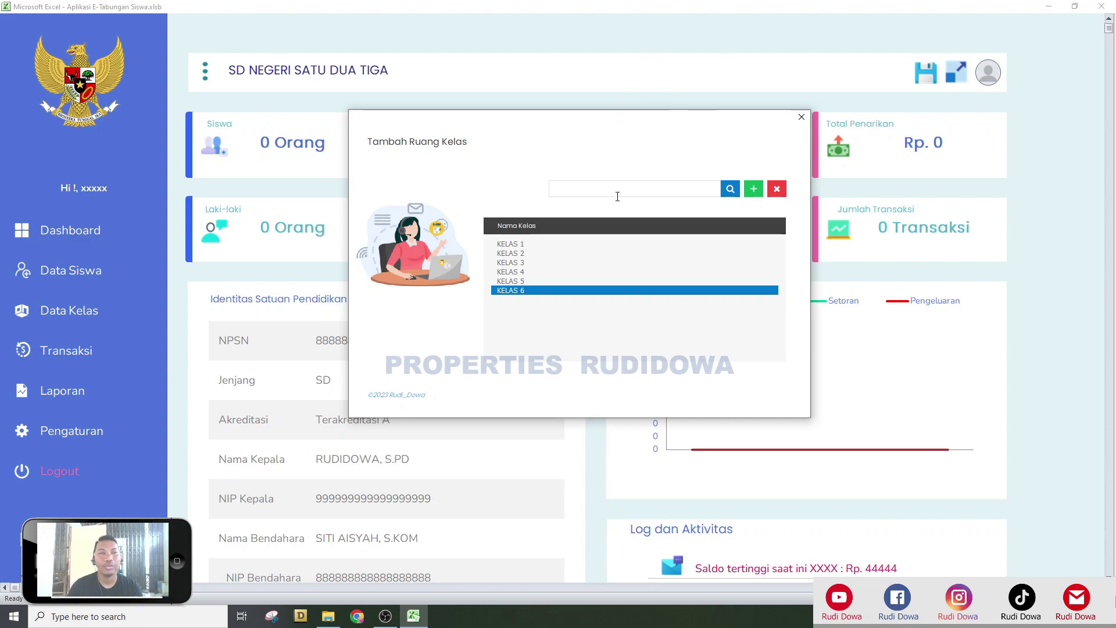
{"action": "left_click", "coordinate": [801, 118]}
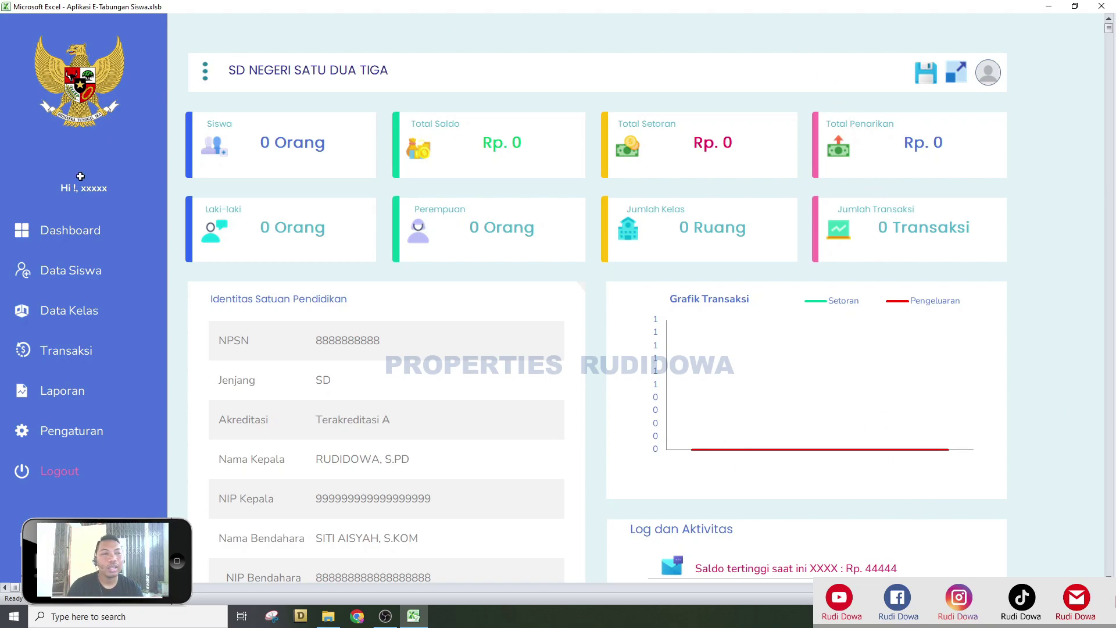
Refresh the dashboard so it counts 6 classrooms, then open the Data Siswa list.
{"action": "left_click", "coordinate": [61, 233]}
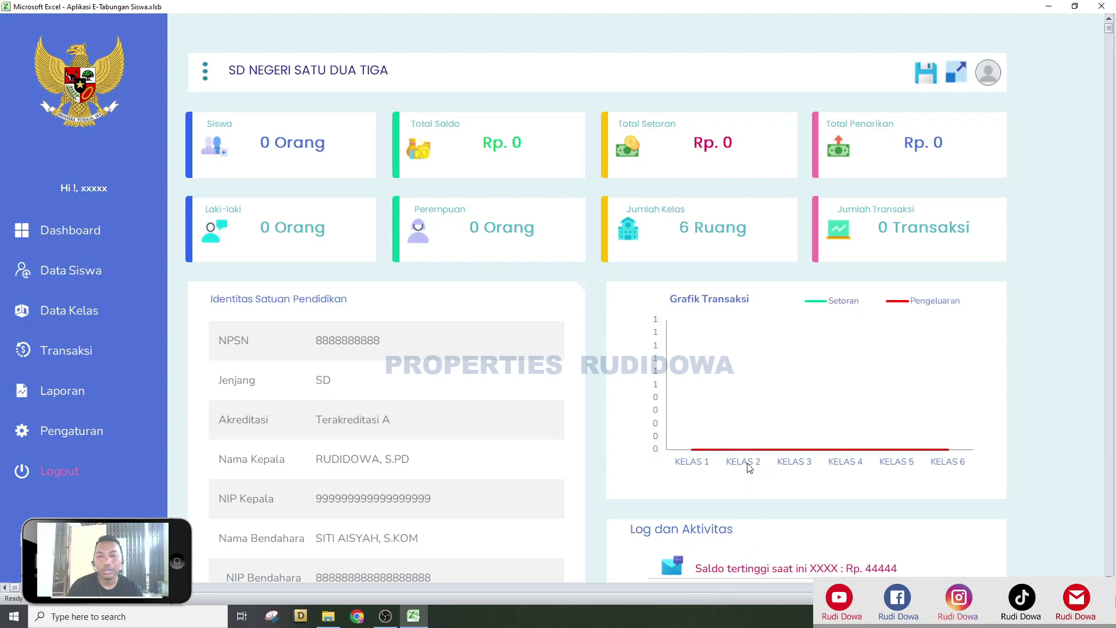
{"action": "left_click", "coordinate": [74, 268]}
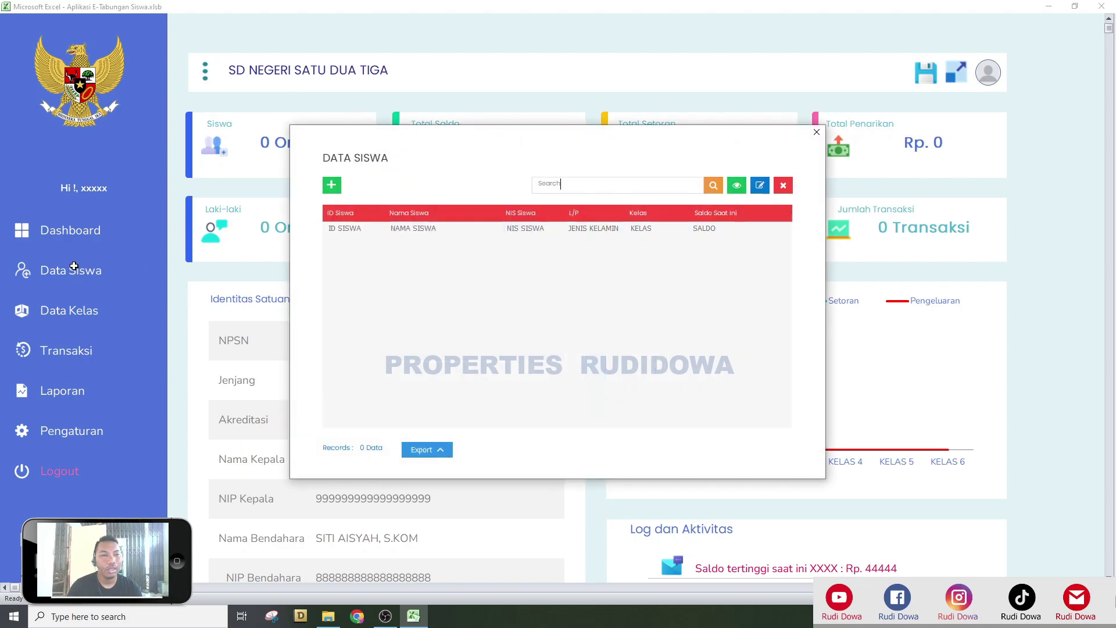
Start a new student with name and student number, gender Laki-laki, class KELAS 1.
{"action": "left_click", "coordinate": [331, 184]}
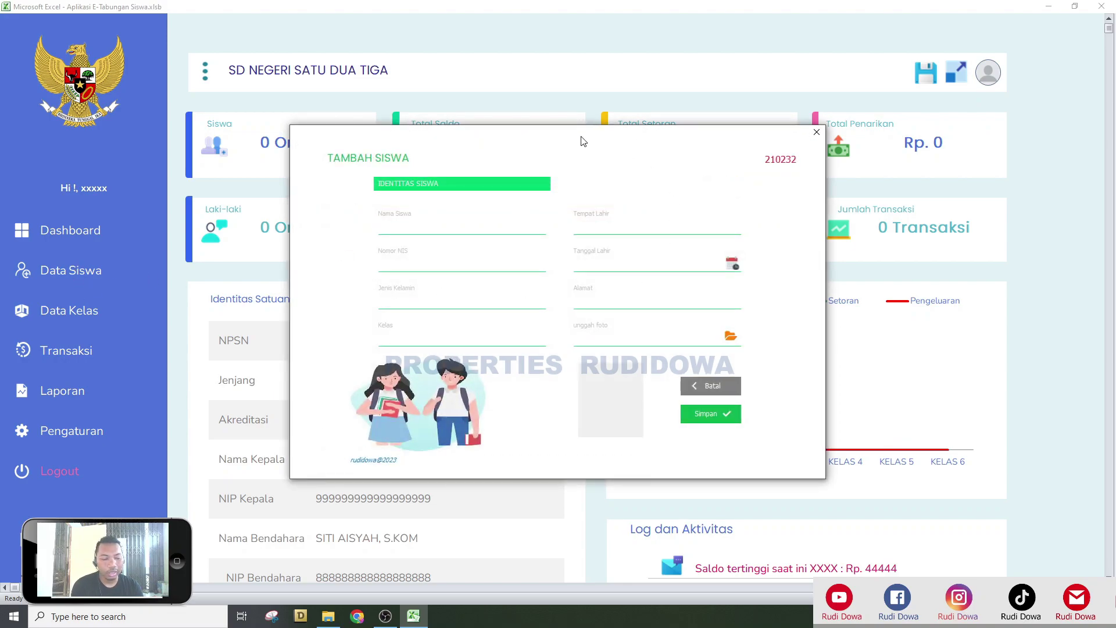
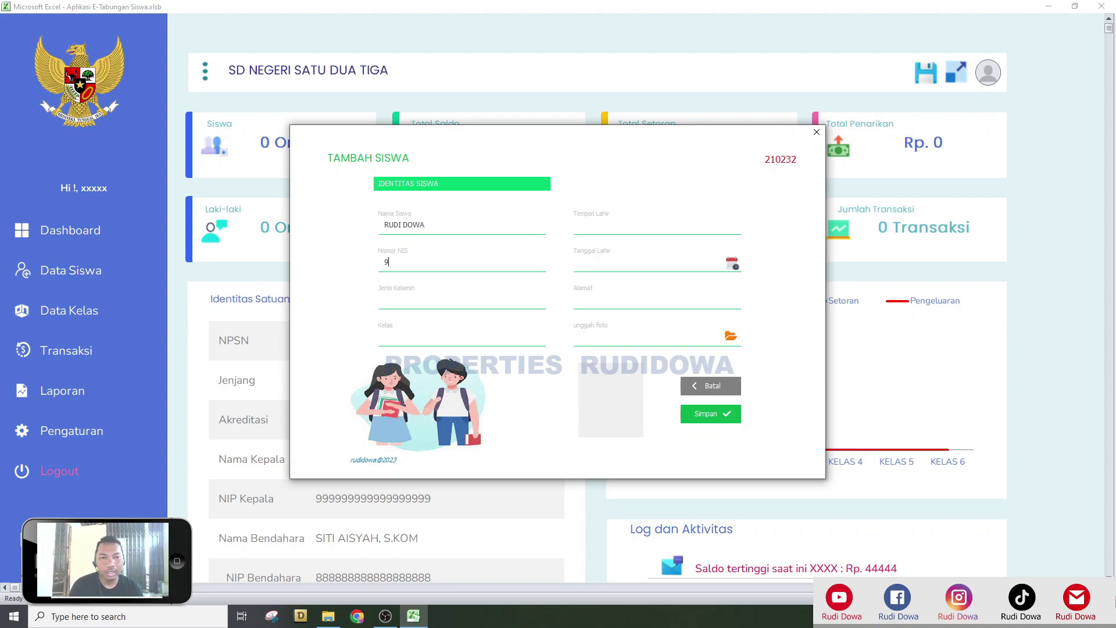
{"action": "type", "text": "999999999999999"}
{"action": "key", "text": "Tab"}
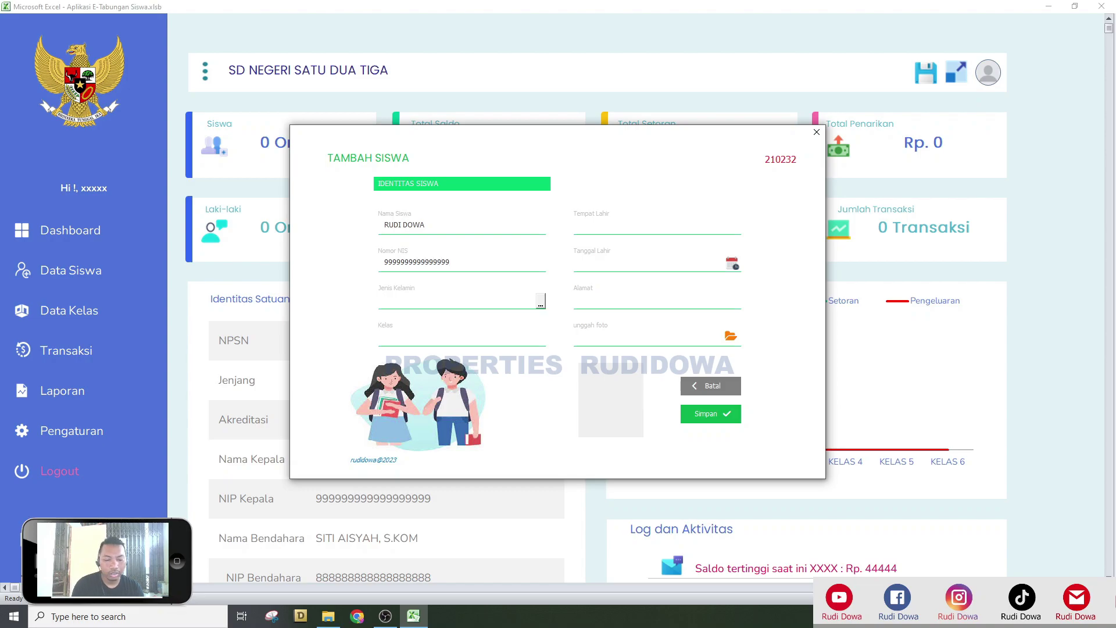
{"action": "key", "text": "Down"}
{"action": "key", "text": "Tab"}
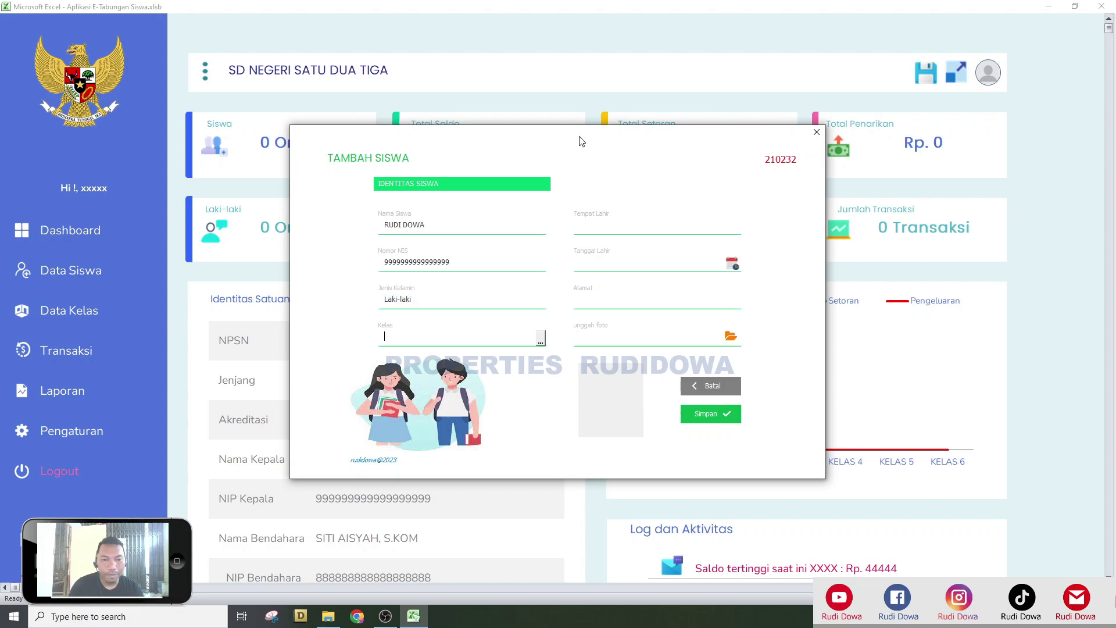
{"action": "left_click", "coordinate": [525, 341]}
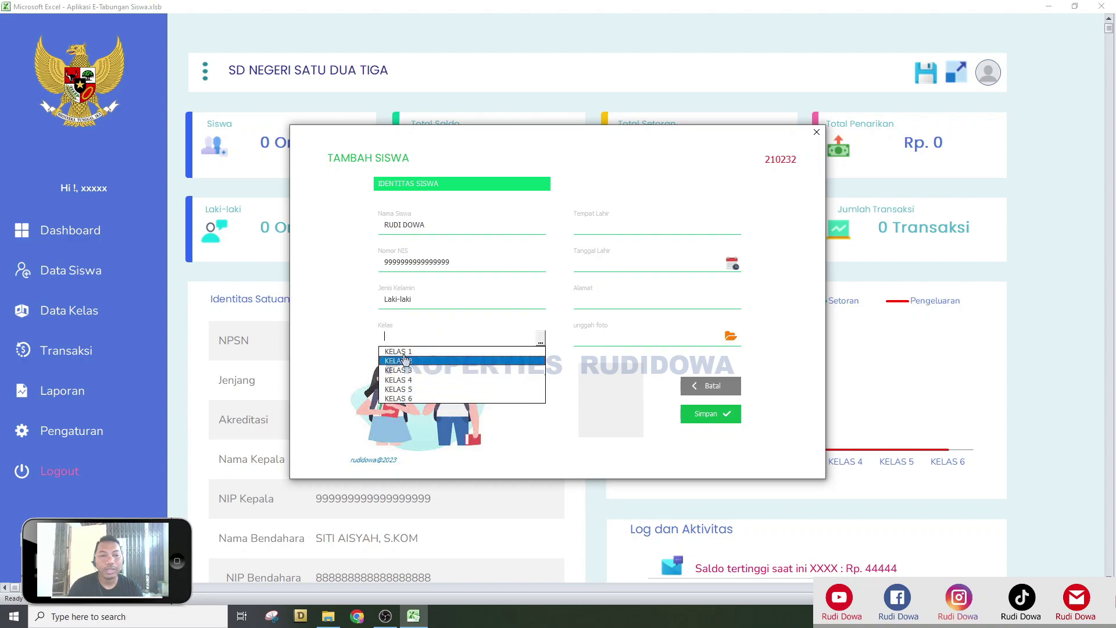
{"action": "left_click", "coordinate": [406, 351]}
Enter birthplace Serang and birth date 10 April 2021 for the new student.
{"action": "left_click", "coordinate": [620, 230]}
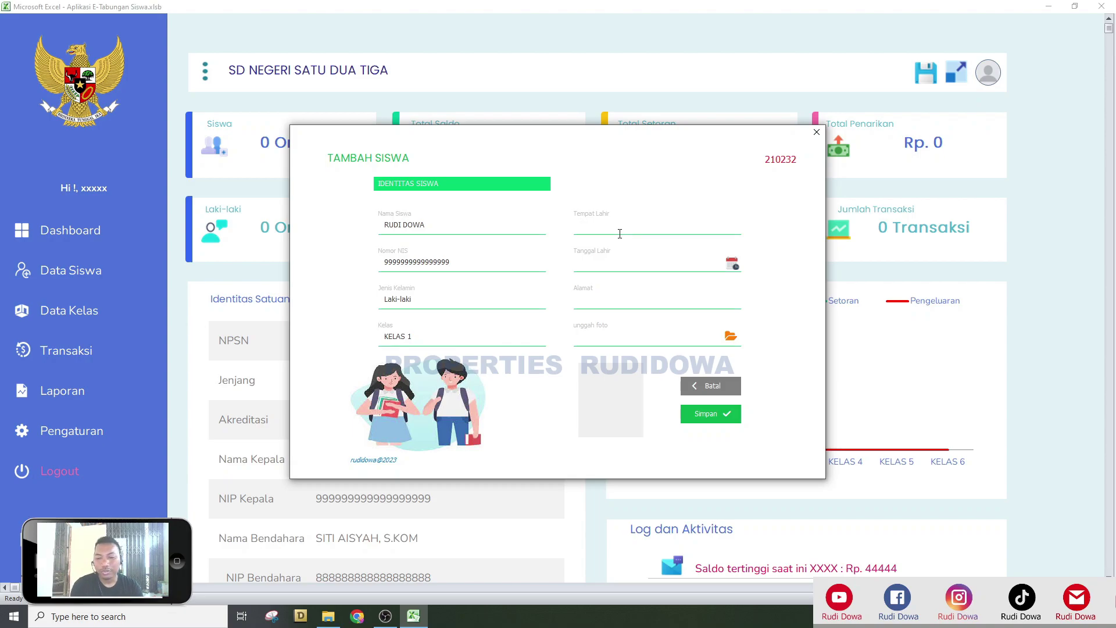
{"action": "type", "text": "Serang"}
{"action": "left_click", "coordinate": [732, 265]}
{"action": "left_click", "coordinate": [662, 256]}
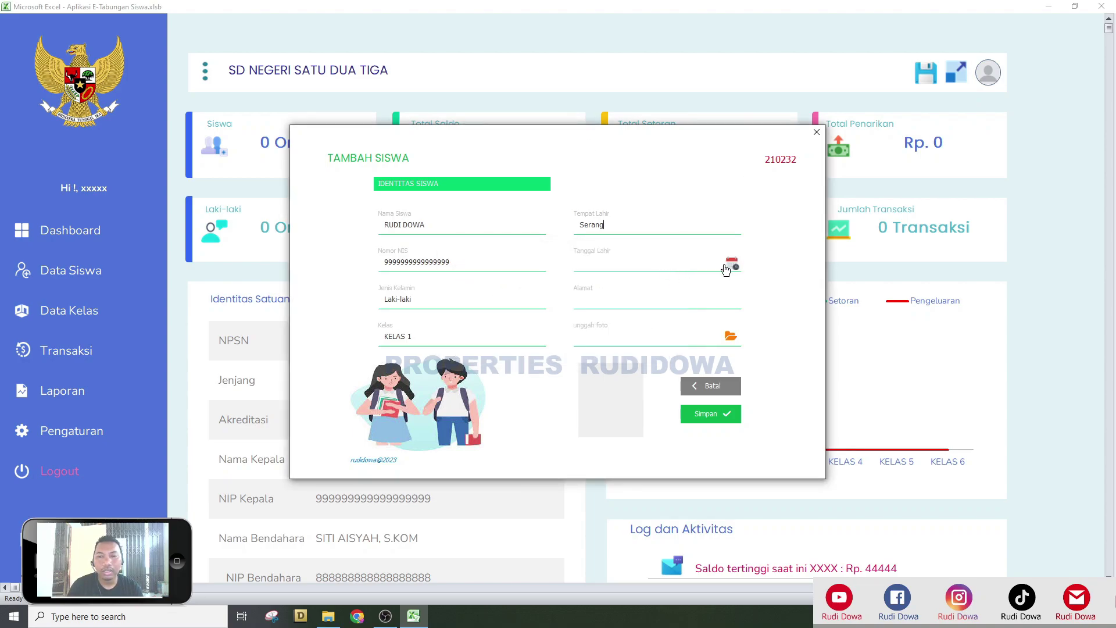
{"action": "left_click", "coordinate": [731, 265]}
{"action": "left_click", "coordinate": [490, 301]}
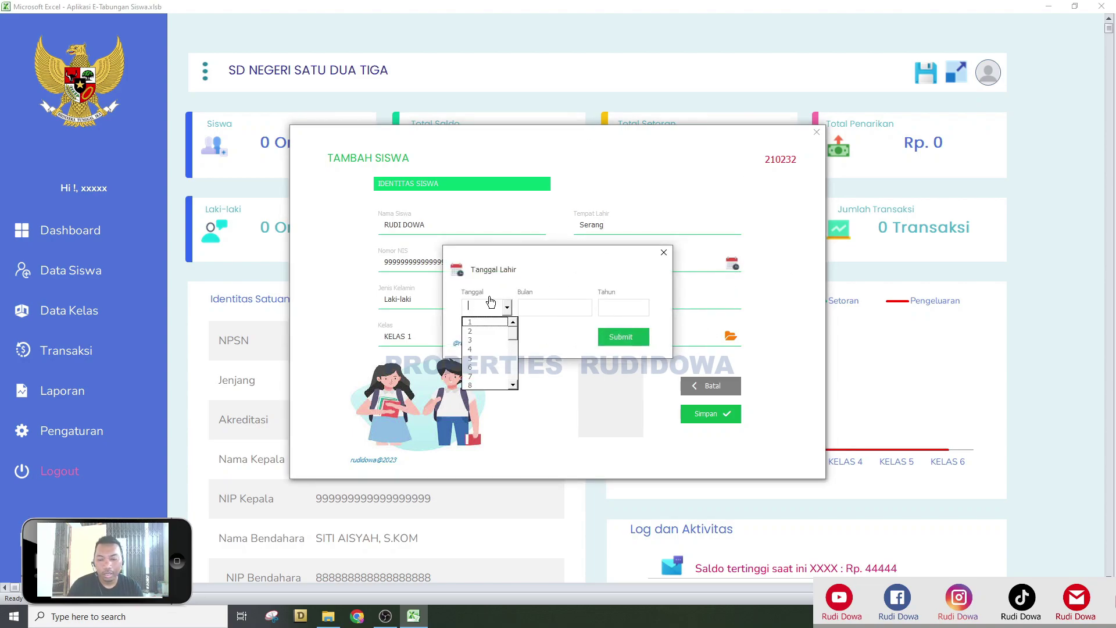
{"action": "type", "text": "10"}
{"action": "key", "text": "Return"}
{"action": "type", "text": "April"}
{"action": "key", "text": "Return"}
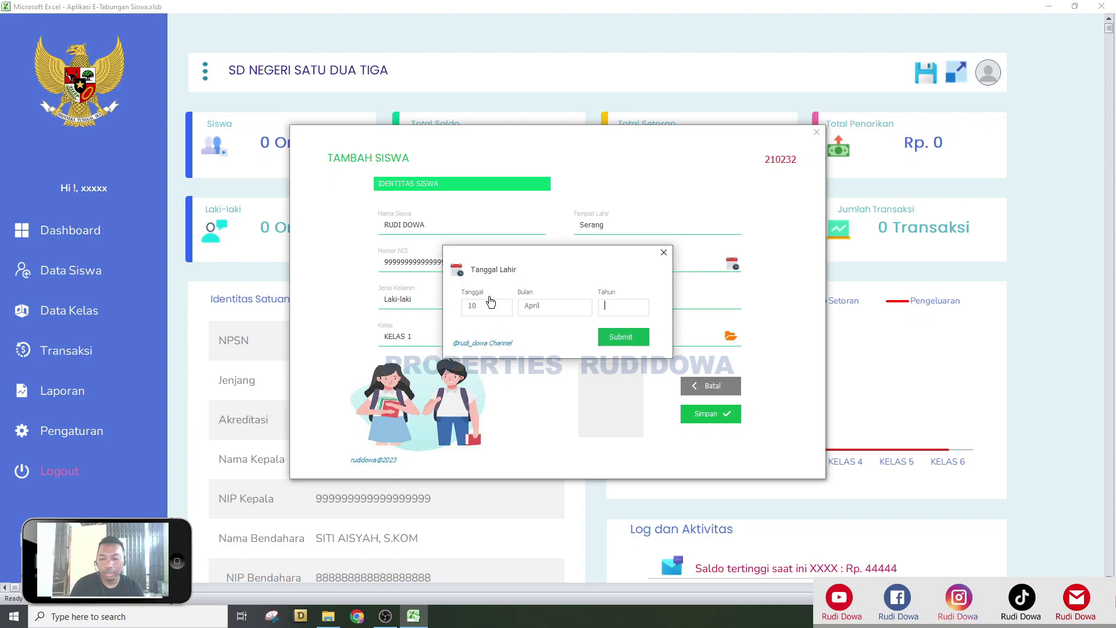
{"action": "type", "text": "2000"}
{"action": "left_click", "coordinate": [620, 337]}
{"action": "type", "text": "Jl. Apel"}
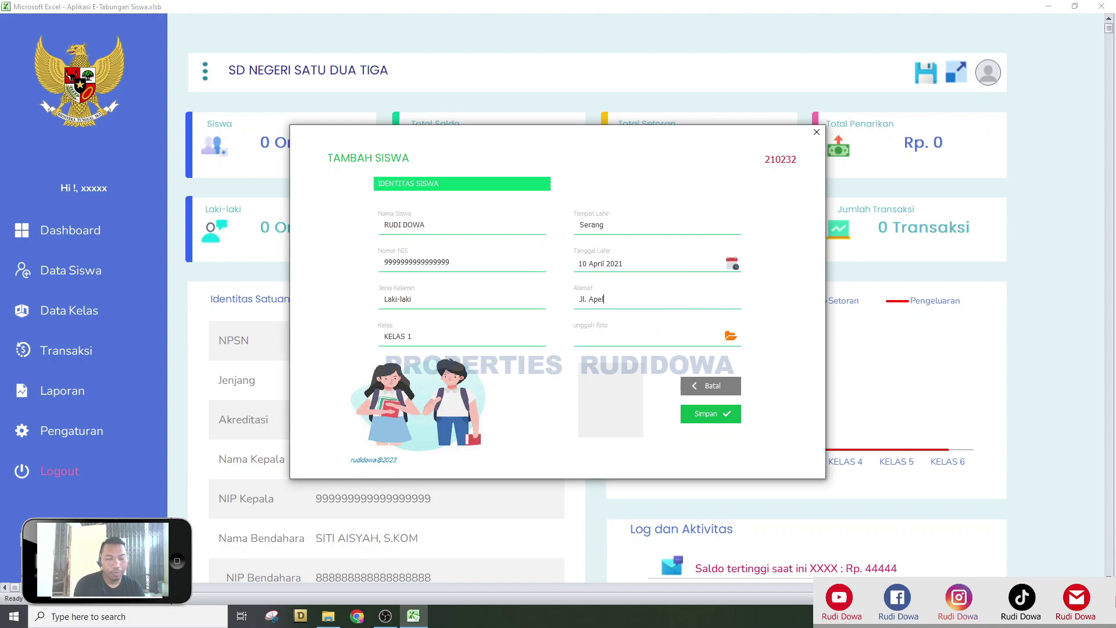
{"action": "left_click", "coordinate": [730, 337]}
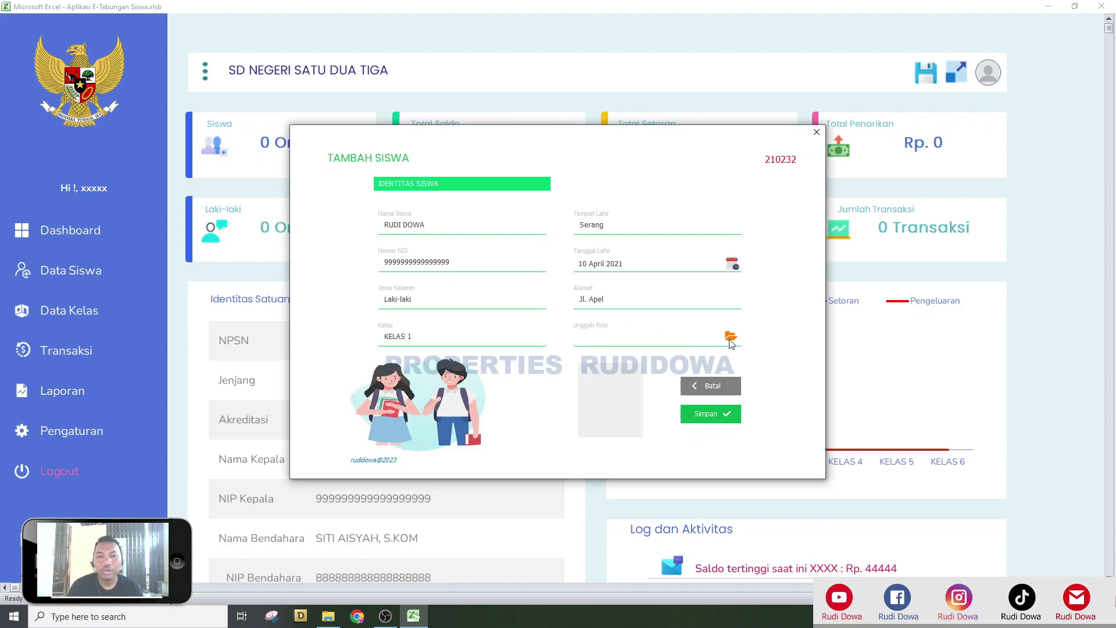
Attach avatar 5.jpg from D:\0_GAMBAR\01_Avatar as the photo and save the student.
{"action": "left_click", "coordinate": [355, 379]}
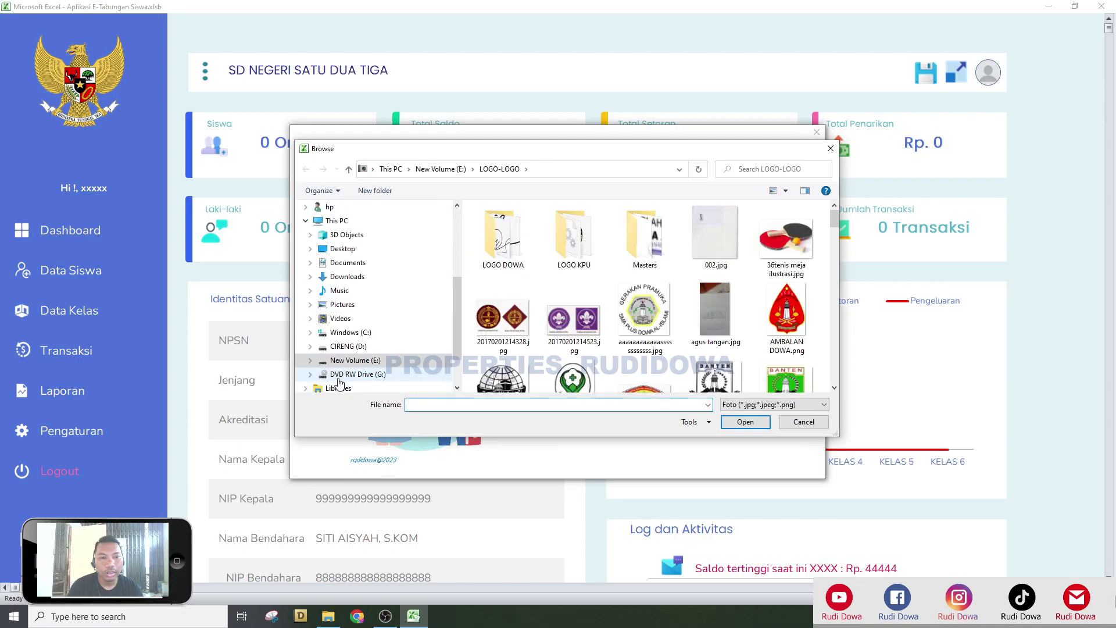
{"action": "left_click", "coordinate": [348, 346]}
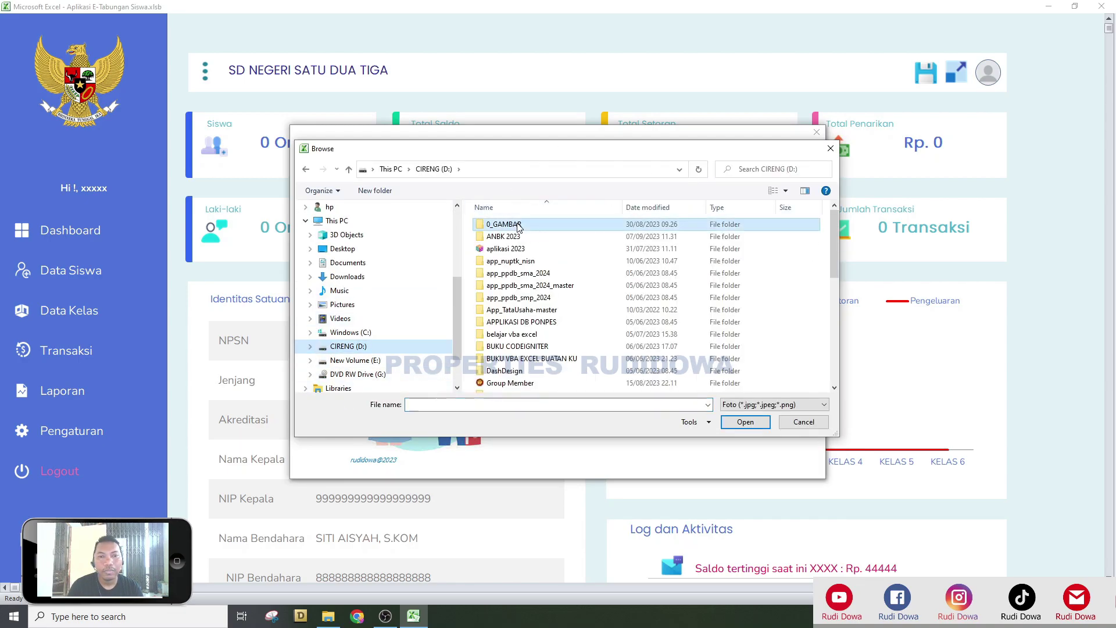
{"action": "double_click", "coordinate": [504, 224]}
{"action": "left_click", "coordinate": [504, 224]}
{"action": "double_click", "coordinate": [503, 224]}
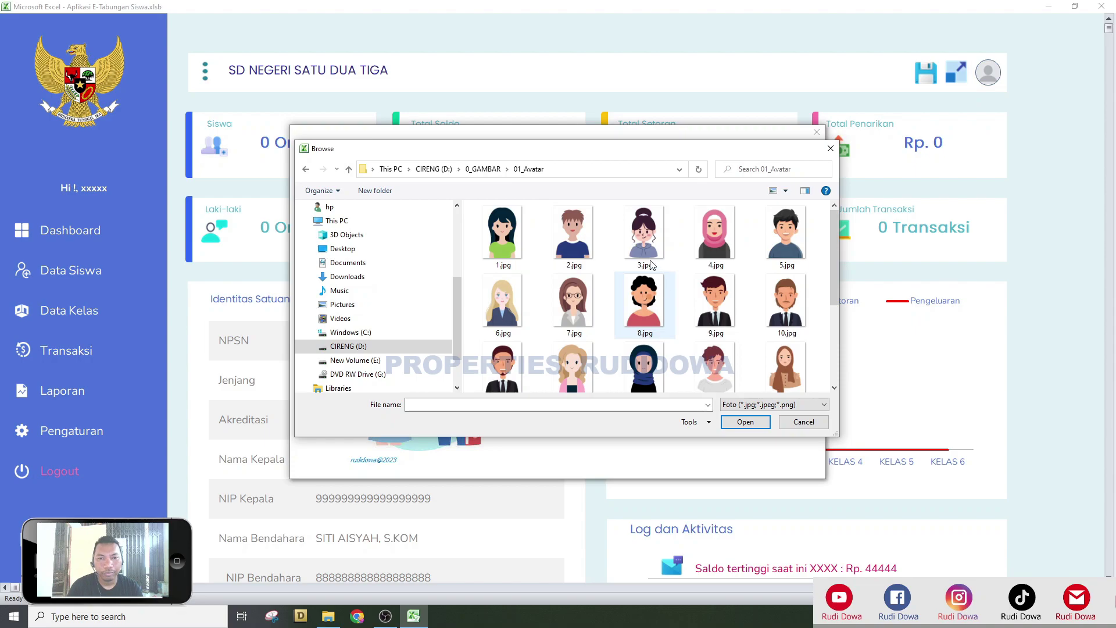
{"action": "double_click", "coordinate": [788, 237]}
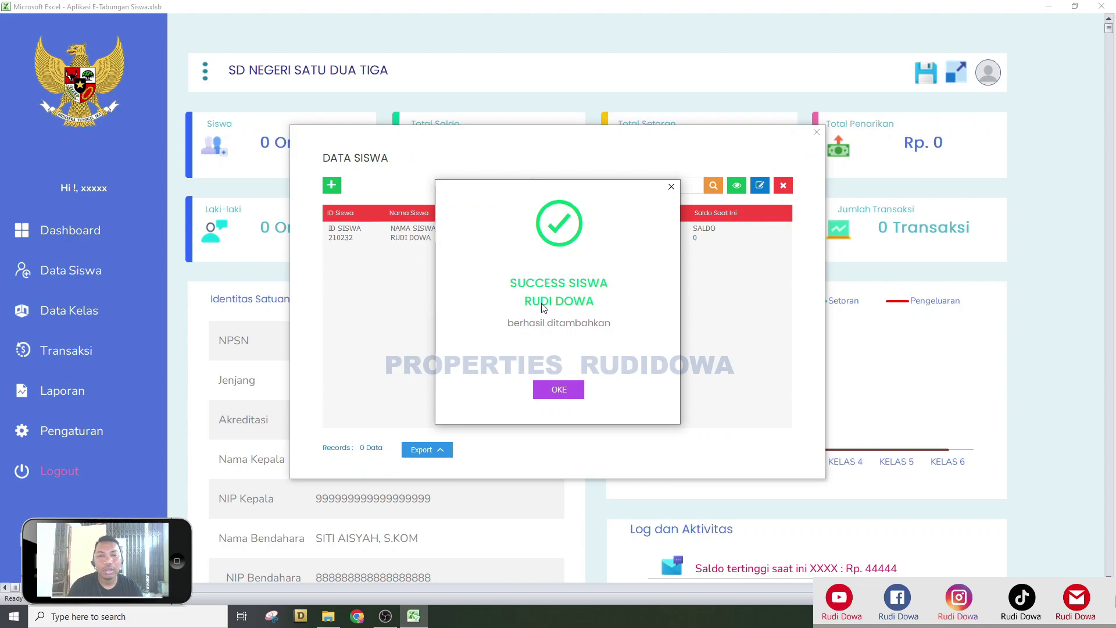
{"action": "left_click", "coordinate": [567, 395]}
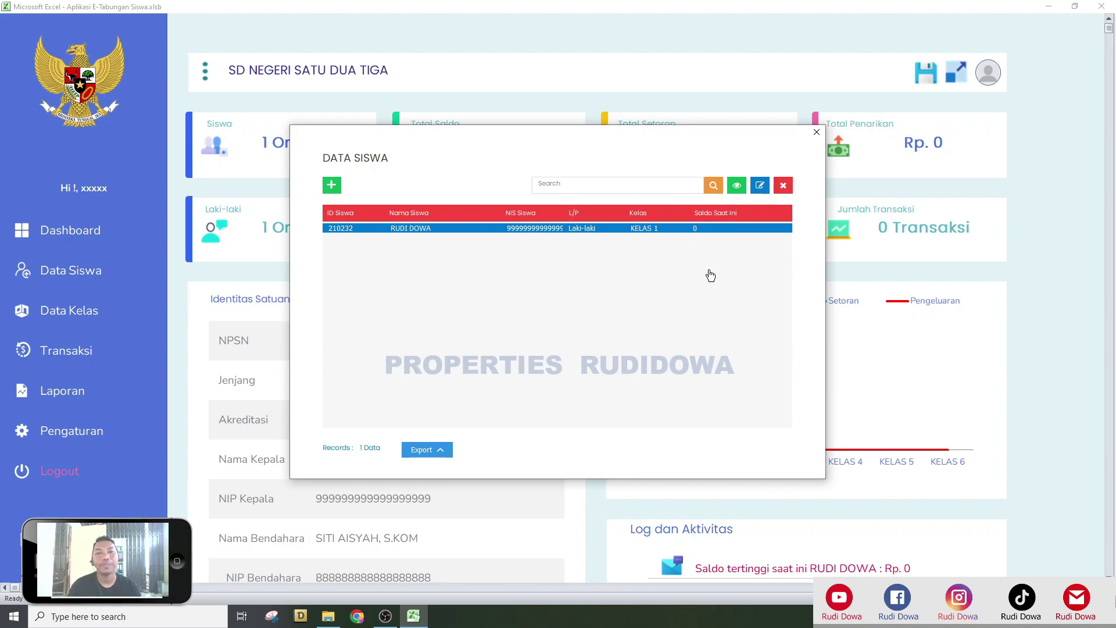
Start a second student with its number, gender Perempuan, class KELAS 2, birthplace Banten.
{"action": "left_click", "coordinate": [332, 186]}
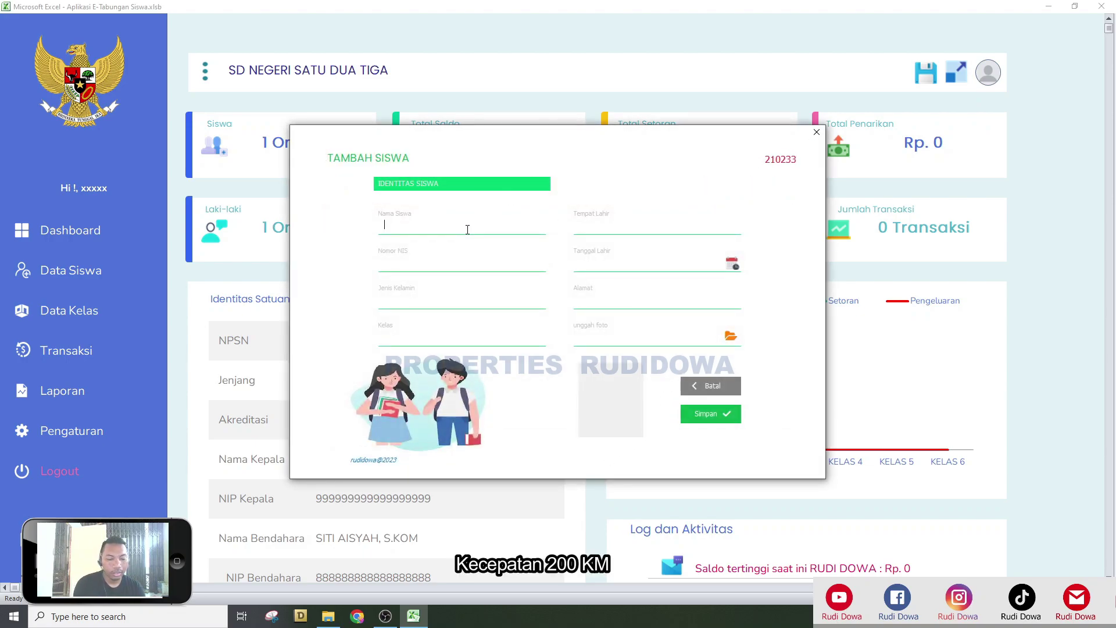
{"action": "type", "text": "555555555555555"}
{"action": "key", "text": "Tab"}
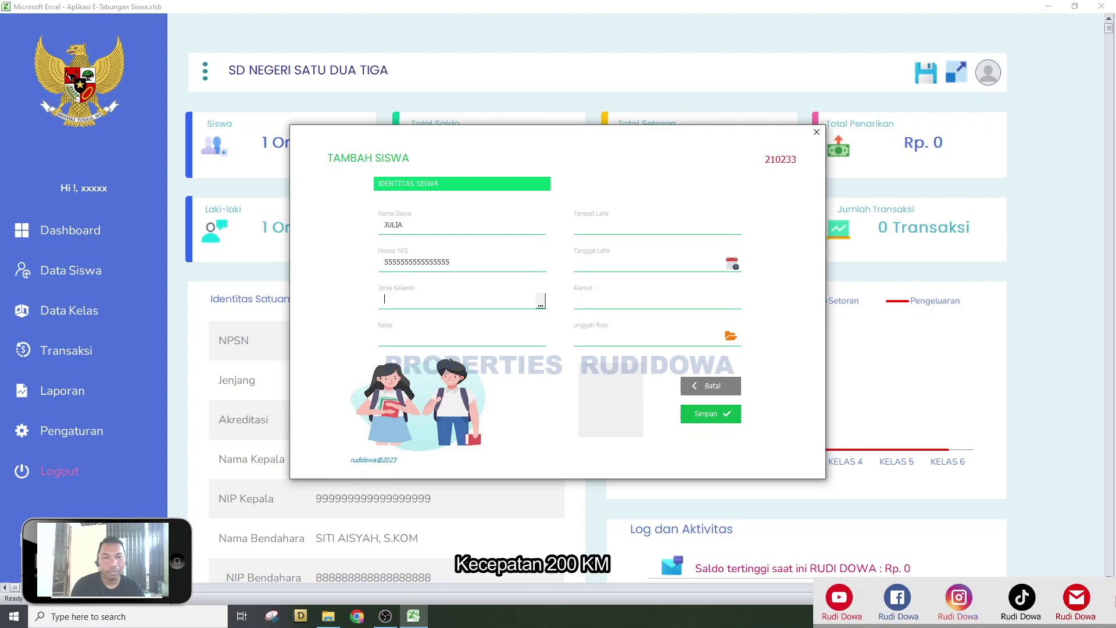
{"action": "type", "text": "puan"}
{"action": "key", "text": "Tab"}
{"action": "key", "text": "Down"}
{"action": "key", "text": "Down"}
{"action": "key", "text": "Tab"}
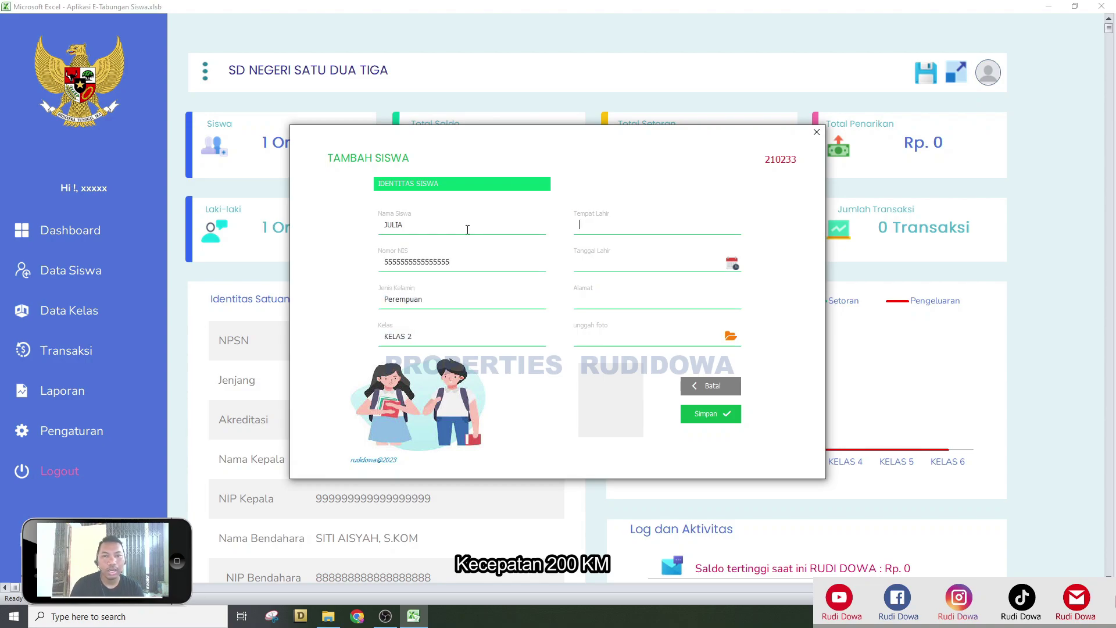
{"action": "type", "text": "Banten"}
Set birth date 11 Januari 2020, attach an avatar photo, and save the student.
{"action": "left_click", "coordinate": [747, 265]}
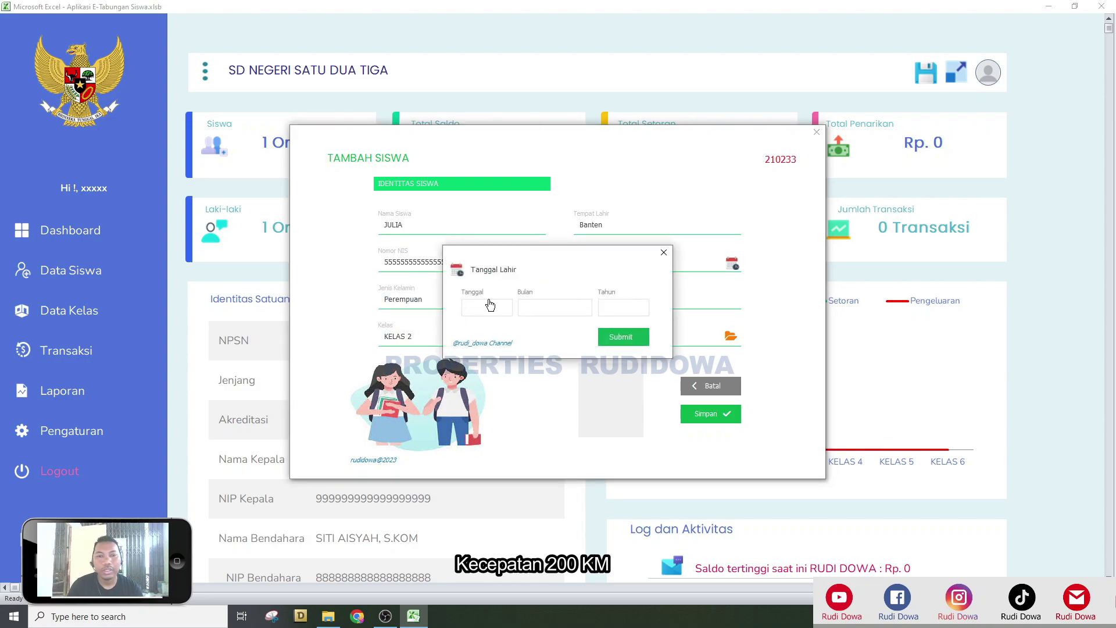
{"action": "type", "text": "11j"}
{"action": "key", "text": "Tab"}
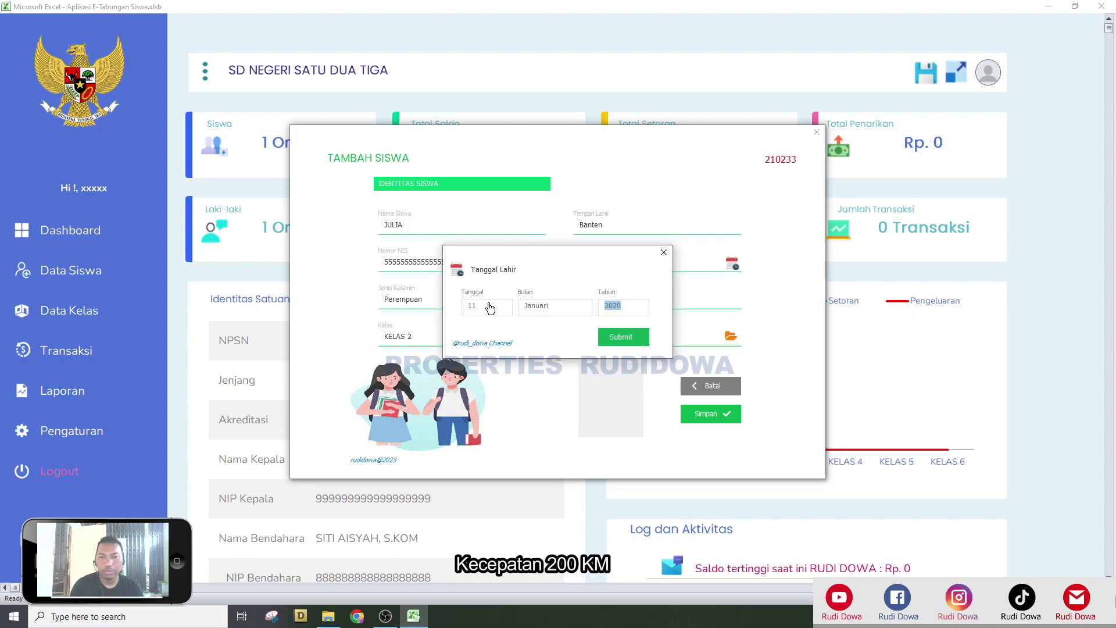
{"action": "left_click", "coordinate": [621, 337]}
{"action": "type", "text": "Jl. Mangga"}
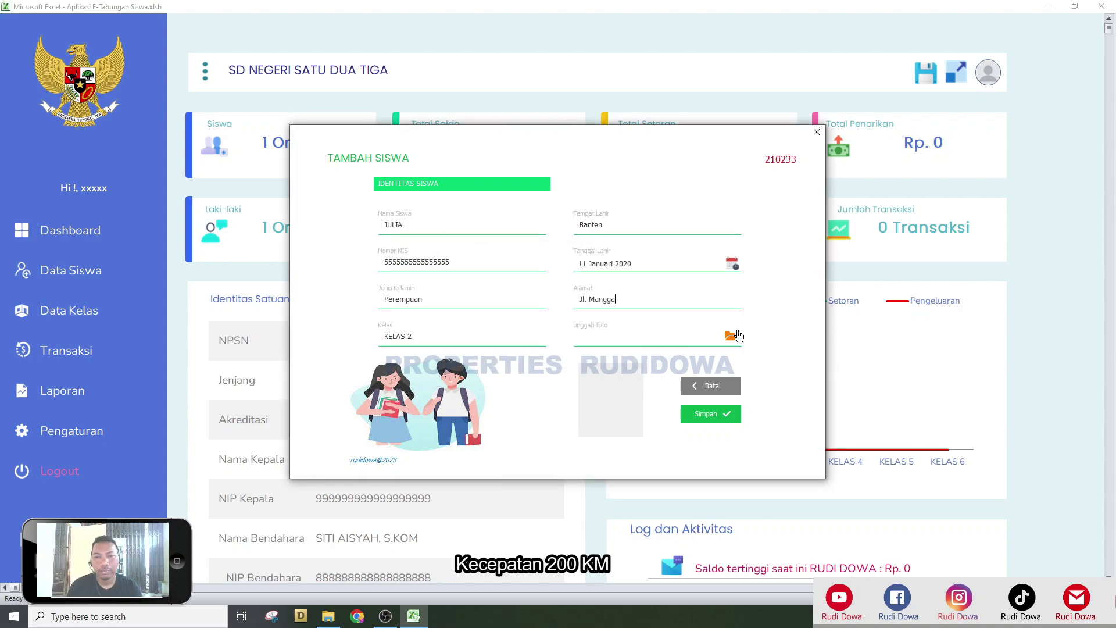
{"action": "left_click", "coordinate": [733, 336]}
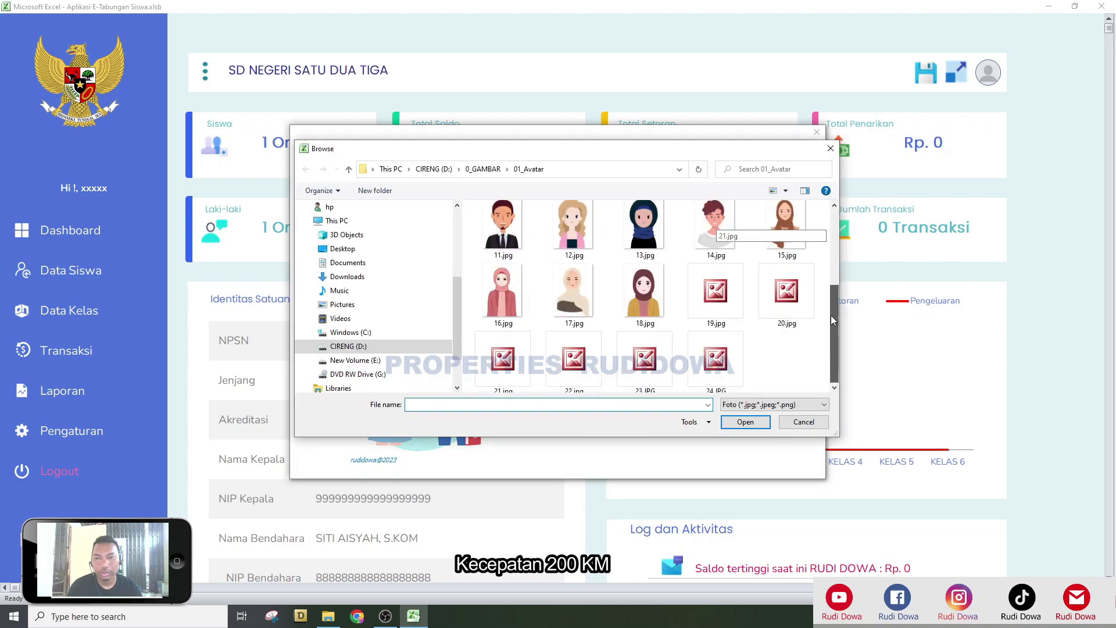
{"action": "double_click", "coordinate": [801, 311]}
{"action": "left_click", "coordinate": [720, 415]}
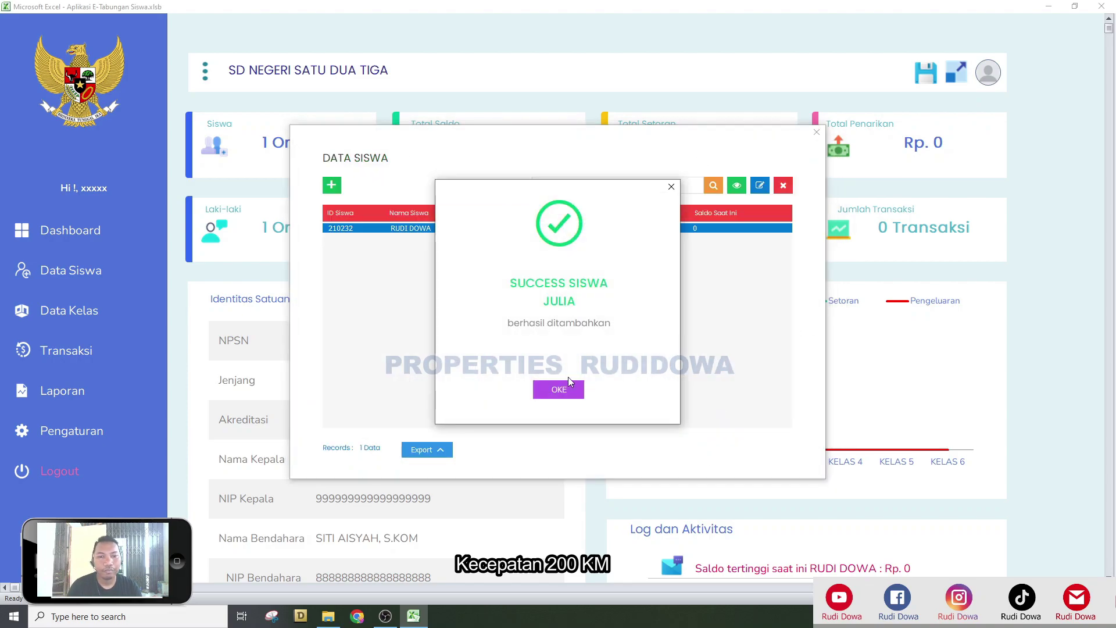
{"action": "left_click", "coordinate": [559, 388]}
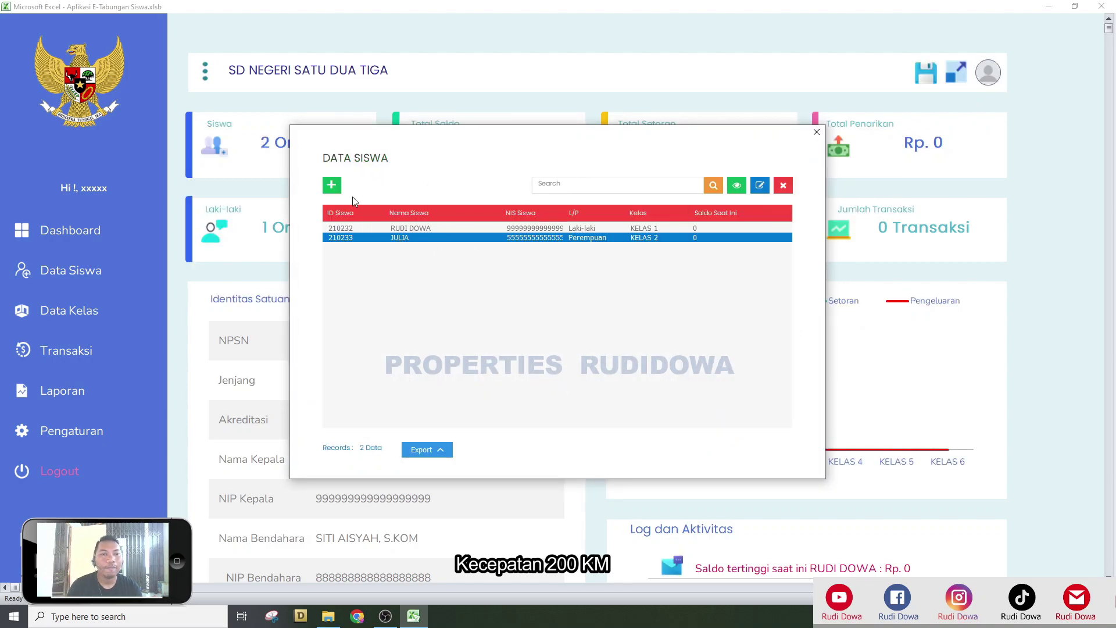
Start a third student with name and student number, gender Laki-laki, class KELAS 3.
{"action": "left_click", "coordinate": [332, 185]}
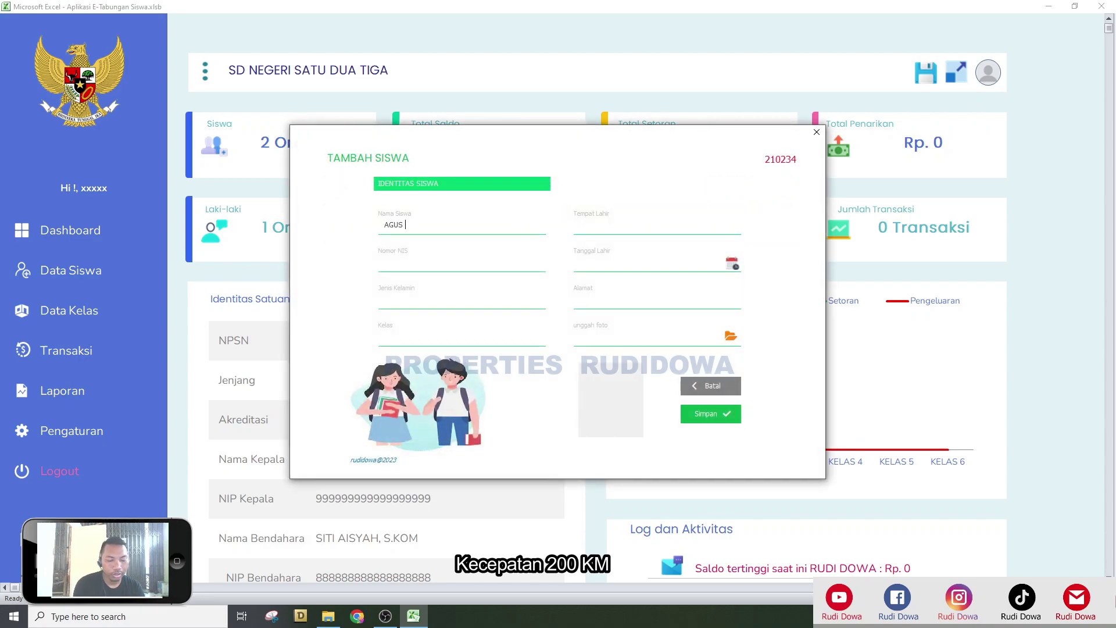
{"action": "key", "text": "Tab"}
{"action": "type", "text": "444444444444444"}
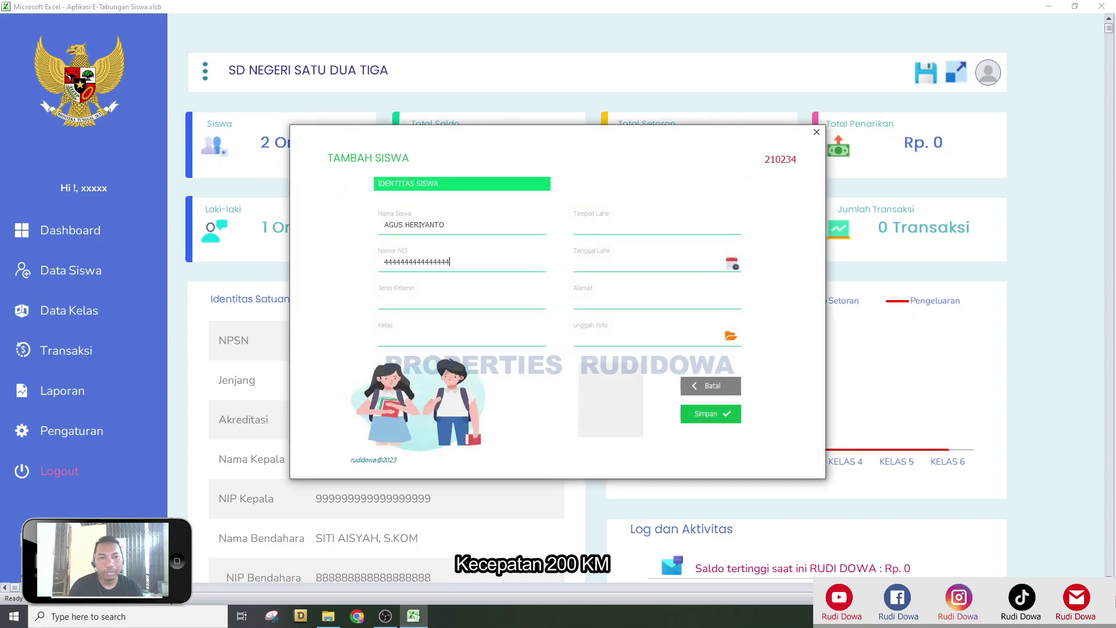
{"action": "left_click", "coordinate": [462, 301]}
{"action": "left_click", "coordinate": [463, 313]}
{"action": "left_click", "coordinate": [462, 338]}
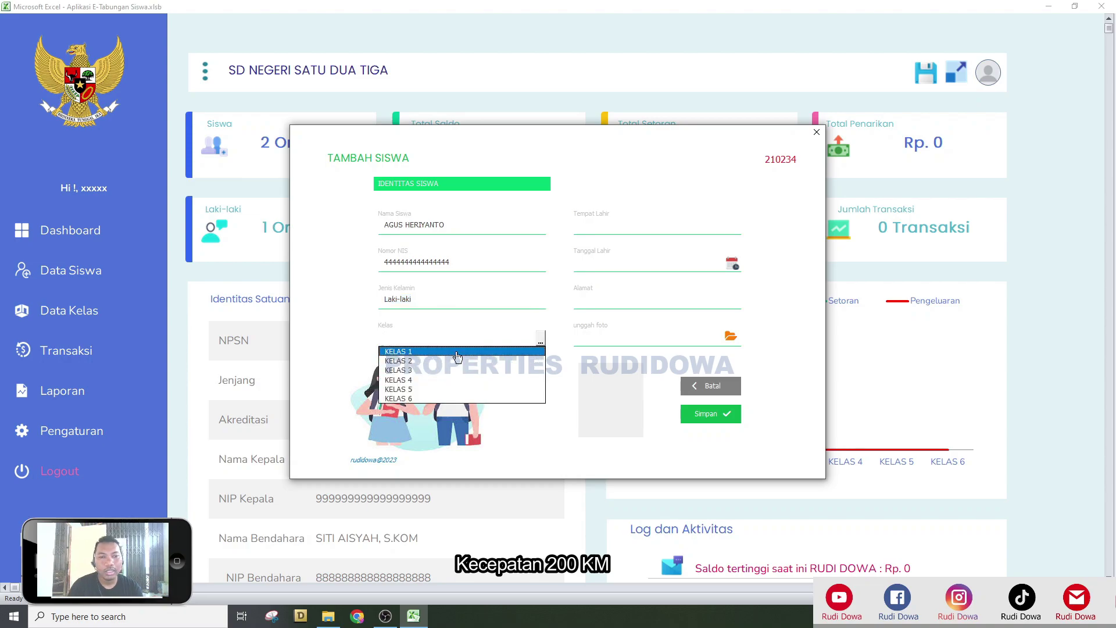
{"action": "left_click", "coordinate": [454, 372]}
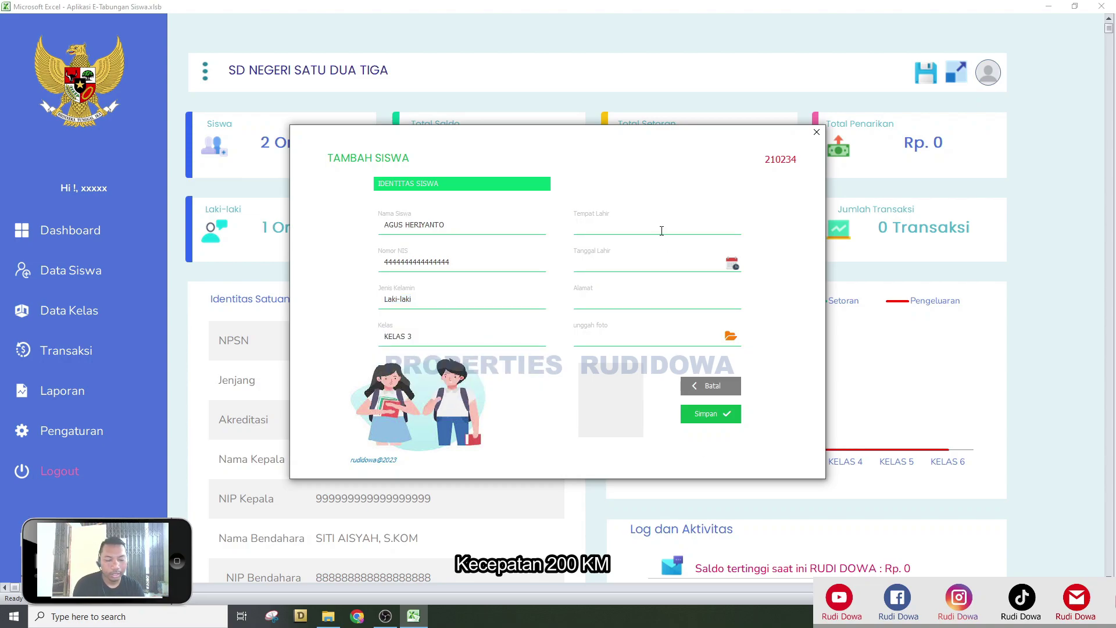
{"action": "left_click", "coordinate": [664, 227]}
{"action": "type", "text": "Makasar"}
Set birth date 1 Januari 2021, attach avatar 9.jpg, and save the third student.
{"action": "left_click", "coordinate": [732, 263]}
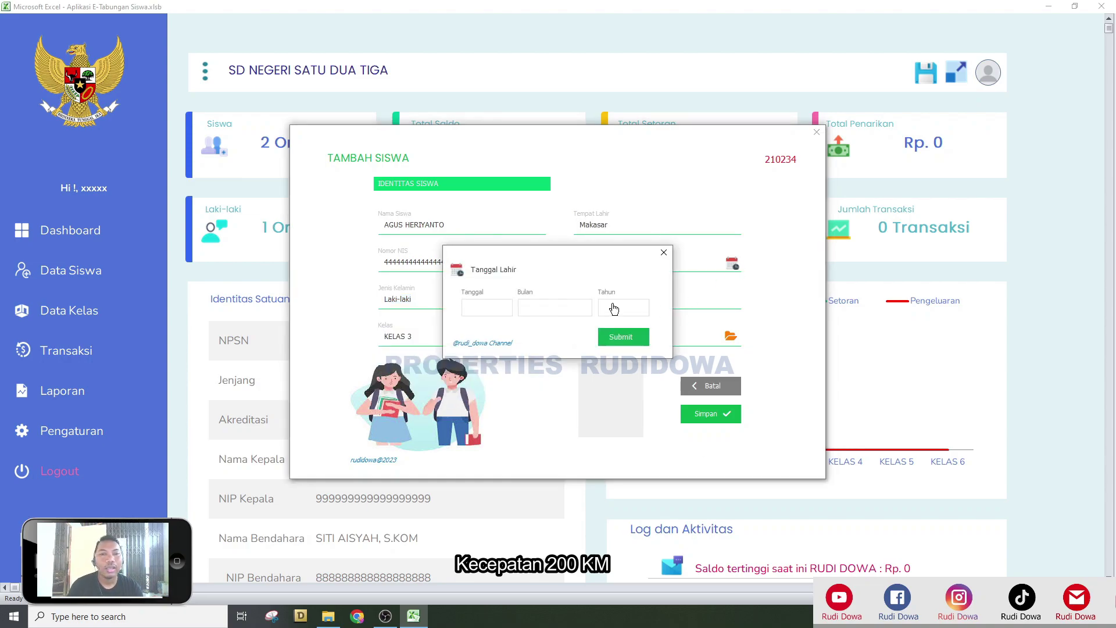
{"action": "left_click", "coordinate": [620, 308]}
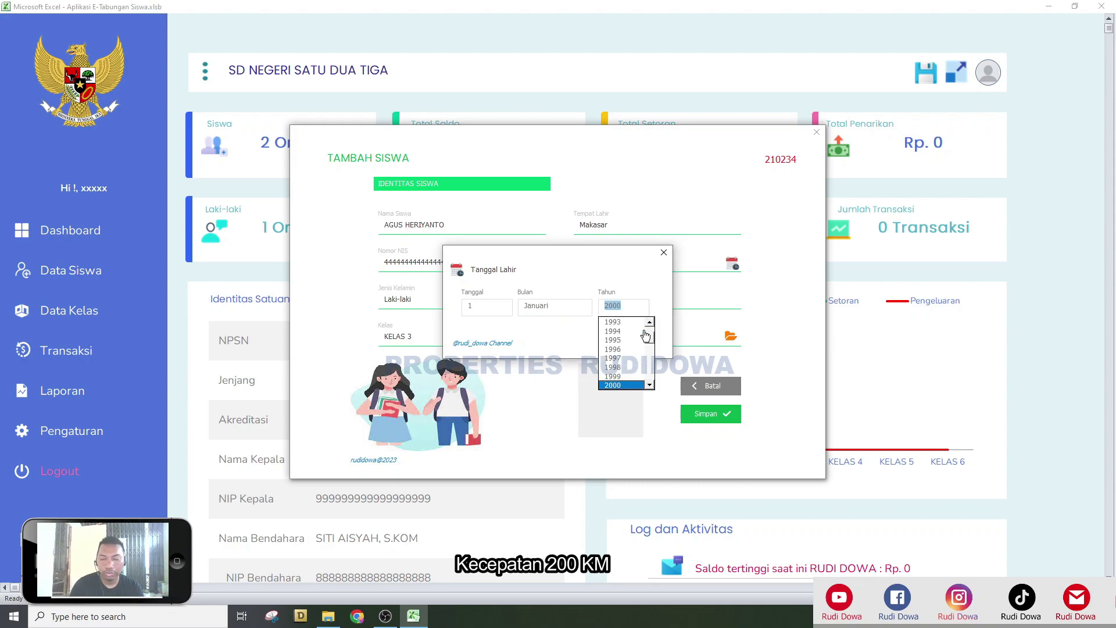
{"action": "left_click", "coordinate": [617, 382]}
{"action": "left_click", "coordinate": [639, 338]}
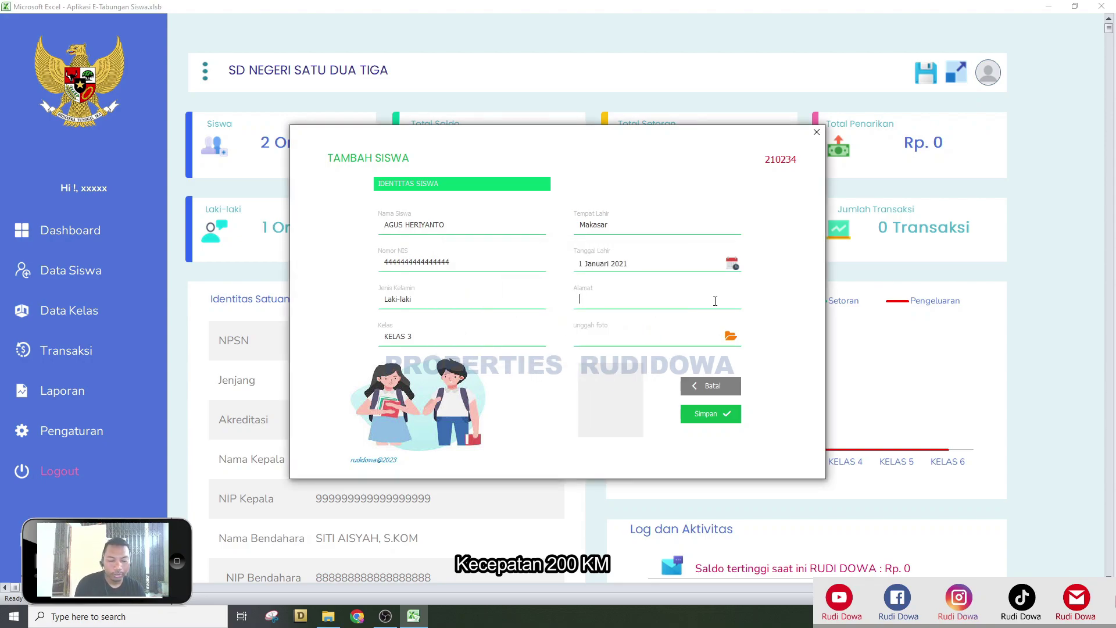
{"action": "type", "text": "Pengeb"}
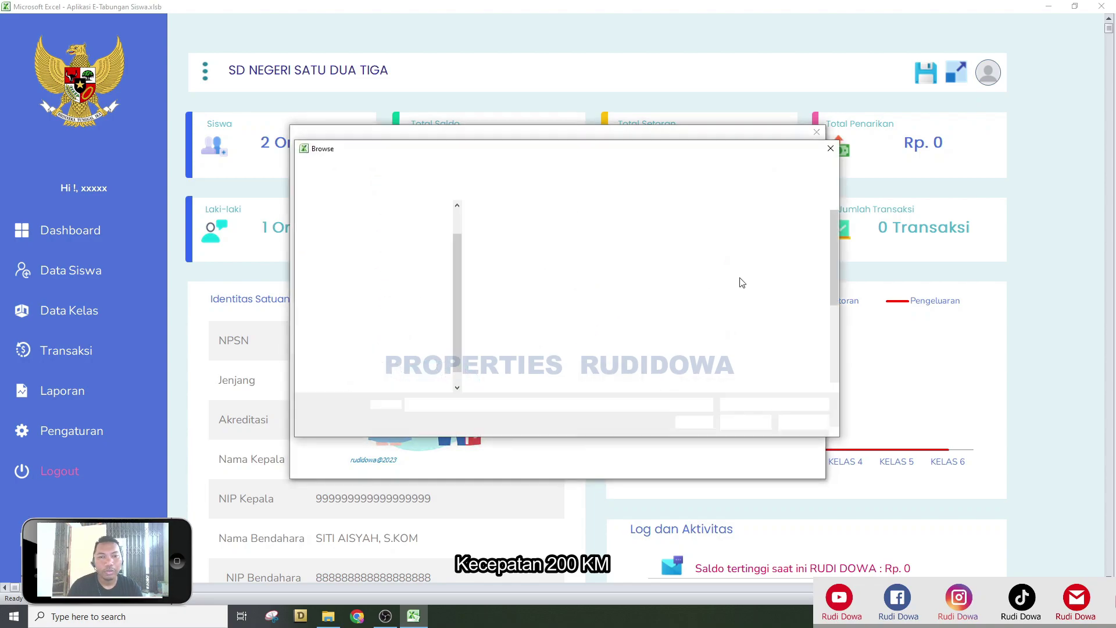
{"action": "left_click", "coordinate": [730, 337]}
{"action": "double_click", "coordinate": [714, 300]}
{"action": "left_click", "coordinate": [710, 412]}
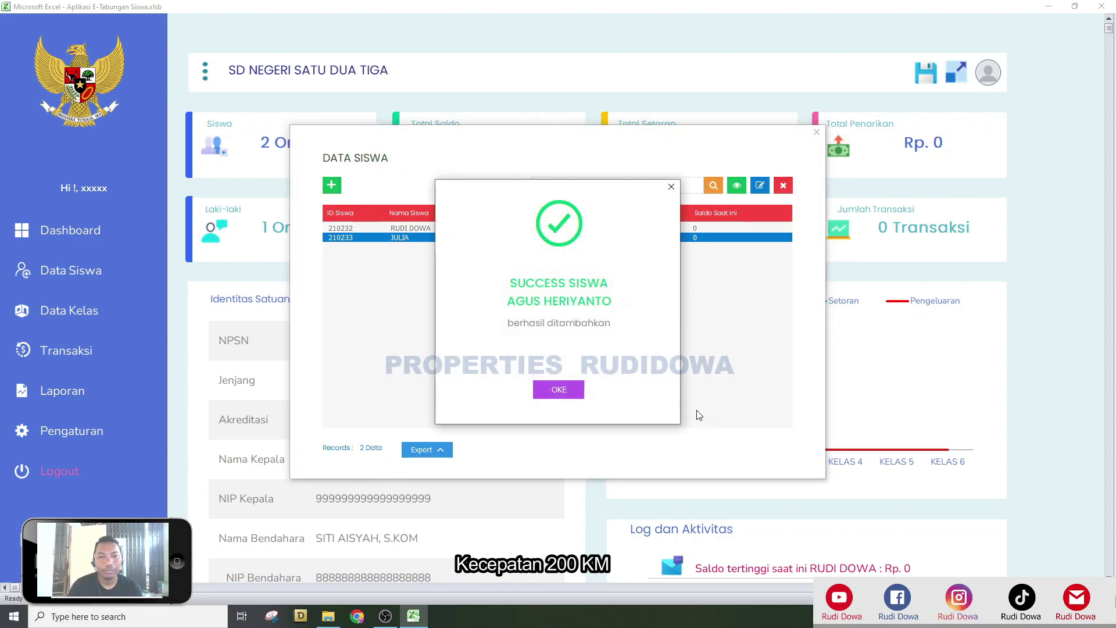
{"action": "left_click", "coordinate": [559, 388]}
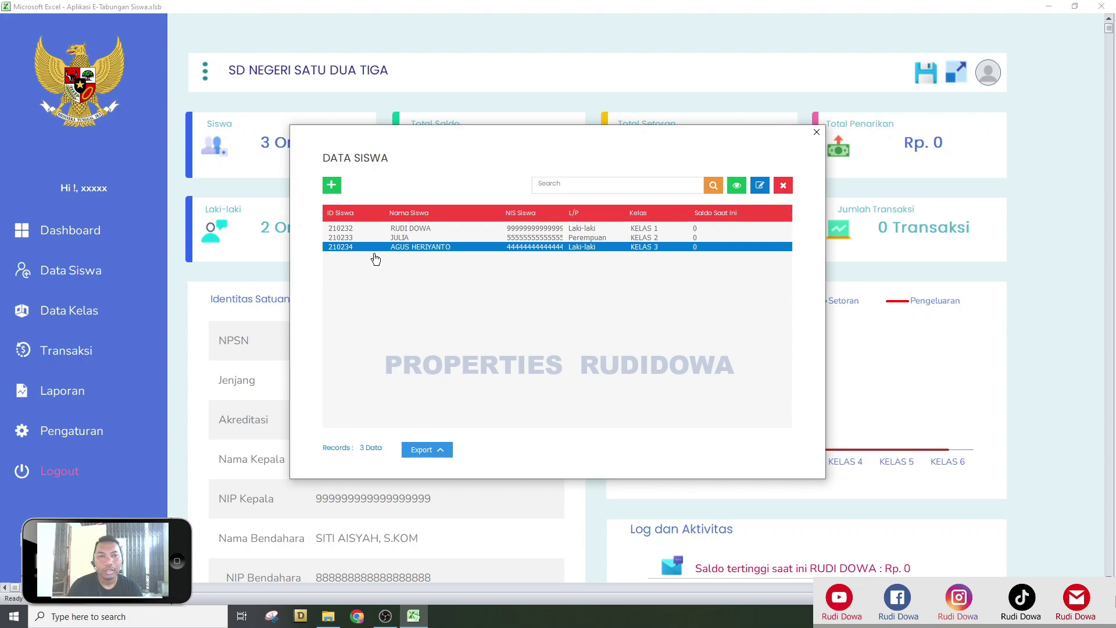
Pick the first student's row so its ID fills the search box, and select that ID.
{"action": "left_click", "coordinate": [386, 231]}
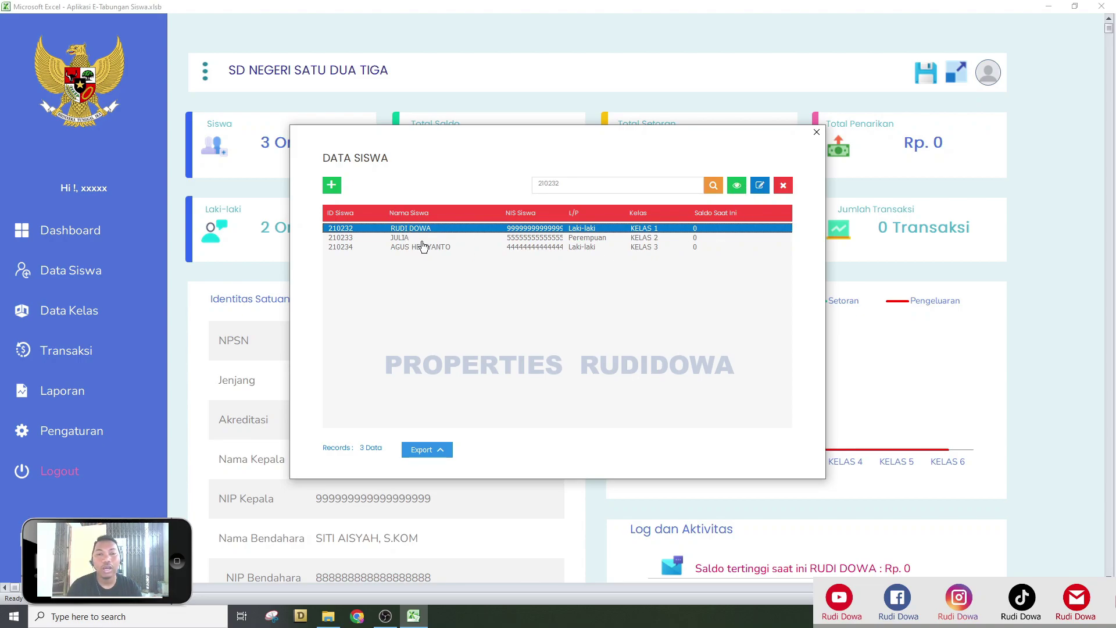
{"action": "left_click_drag", "start_coordinate": [618, 185], "coordinate": [507, 188]}
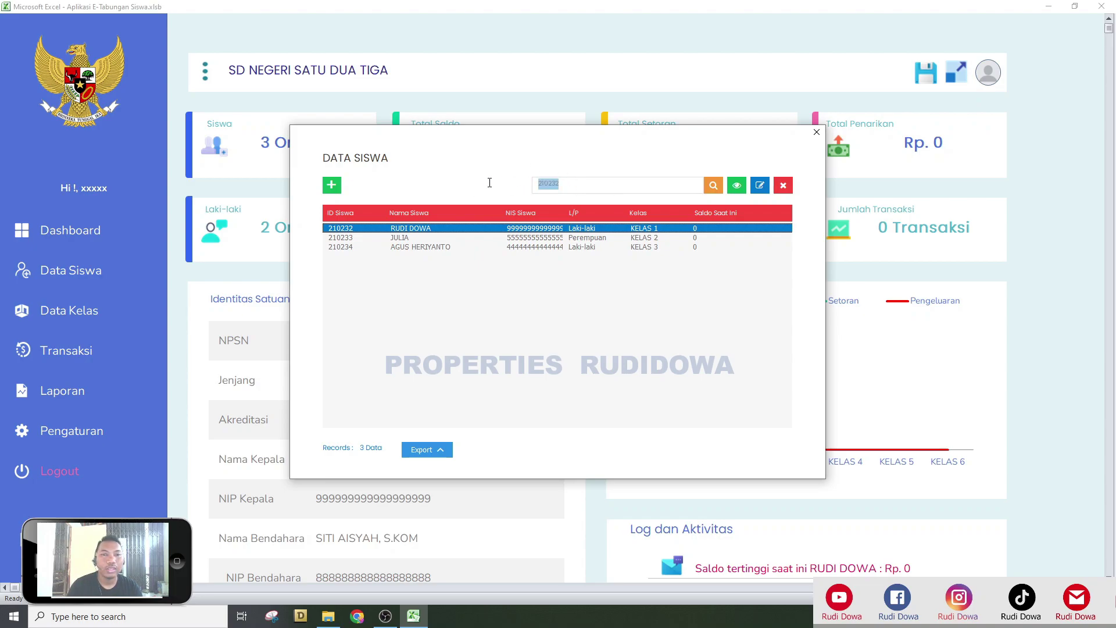
{"action": "left_click_drag", "start_coordinate": [554, 184], "coordinate": [503, 180]}
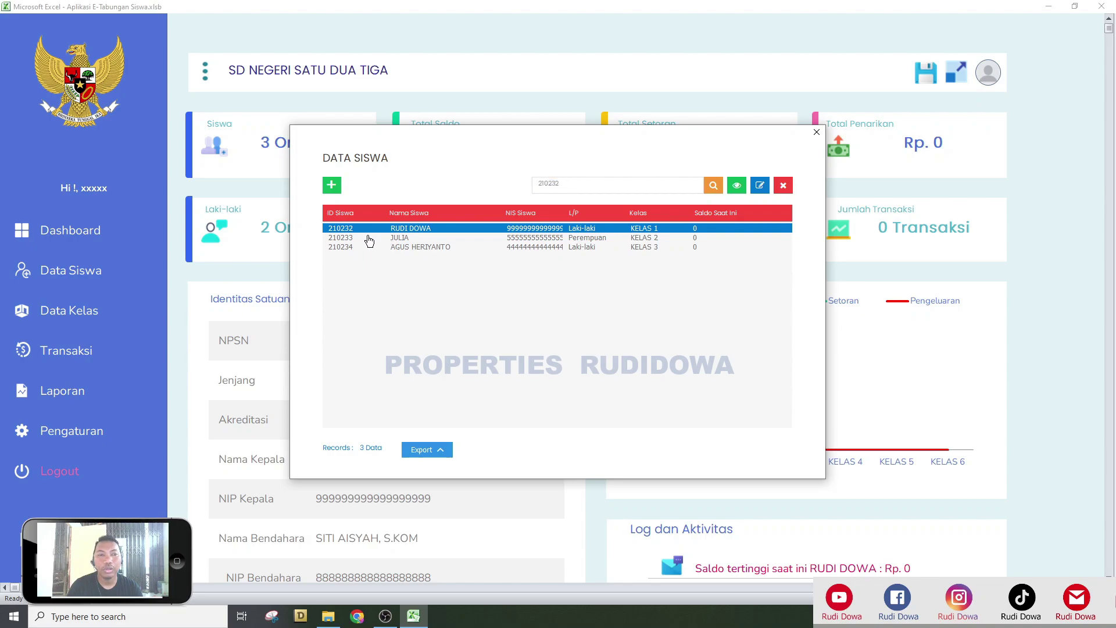
Open the first student's balance report in Print Preview, scroll through it, then close it.
{"action": "left_click", "coordinate": [737, 186]}
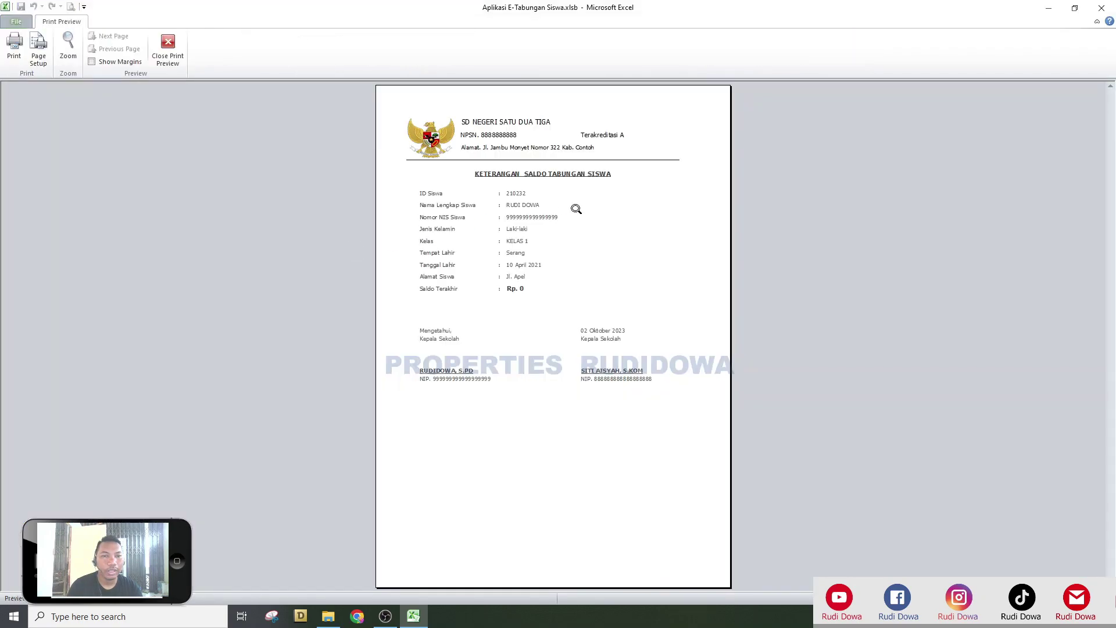
{"action": "left_click", "coordinate": [576, 211]}
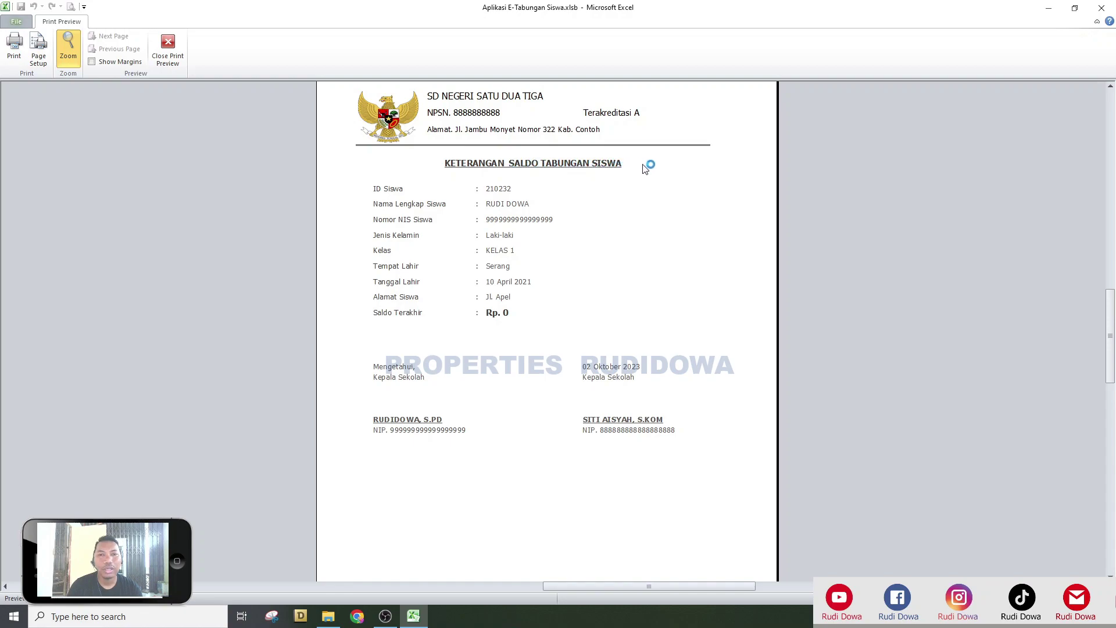
{"action": "scroll", "coordinate": [581, 278], "scroll_direction": "up", "scroll_amount": 1}
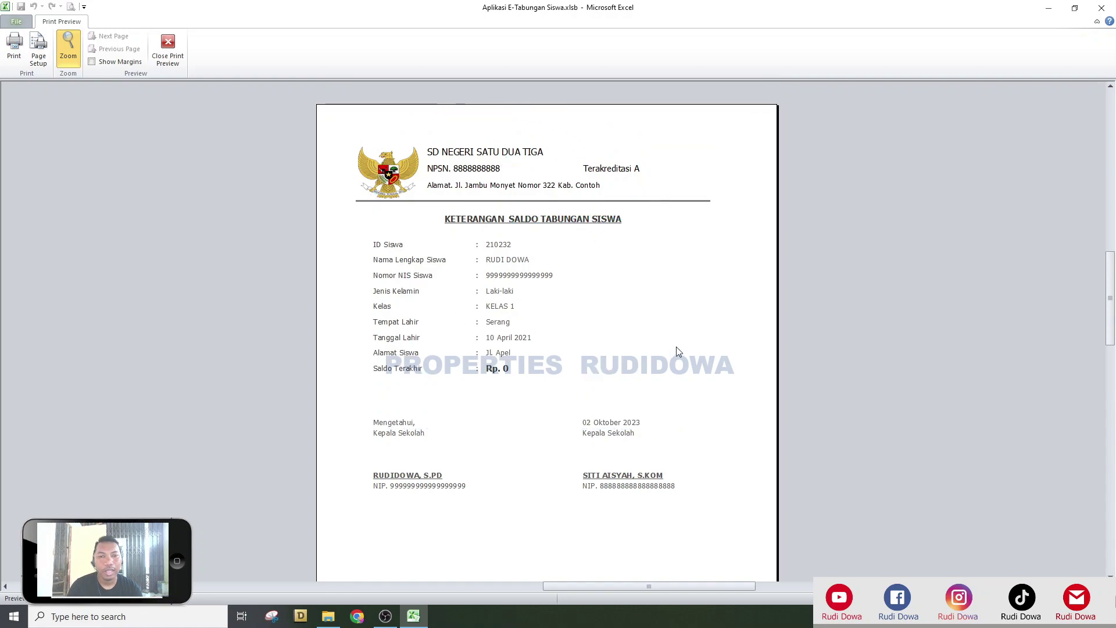
{"action": "scroll", "coordinate": [678, 350], "scroll_direction": "down", "scroll_amount": 1}
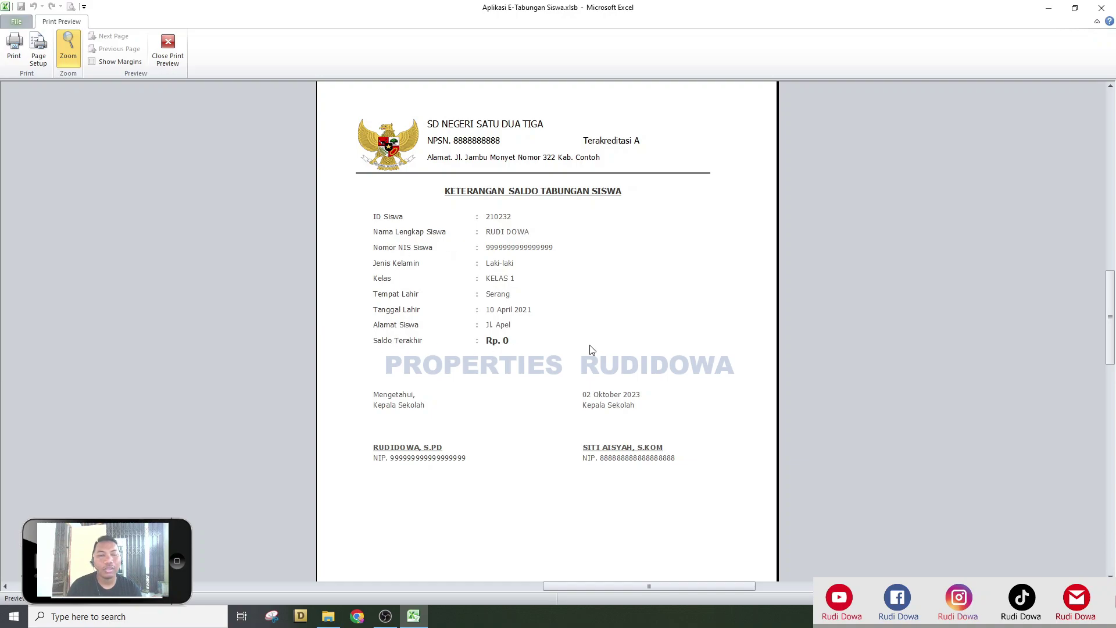
{"action": "scroll", "coordinate": [590, 345], "scroll_direction": "down", "scroll_amount": 1}
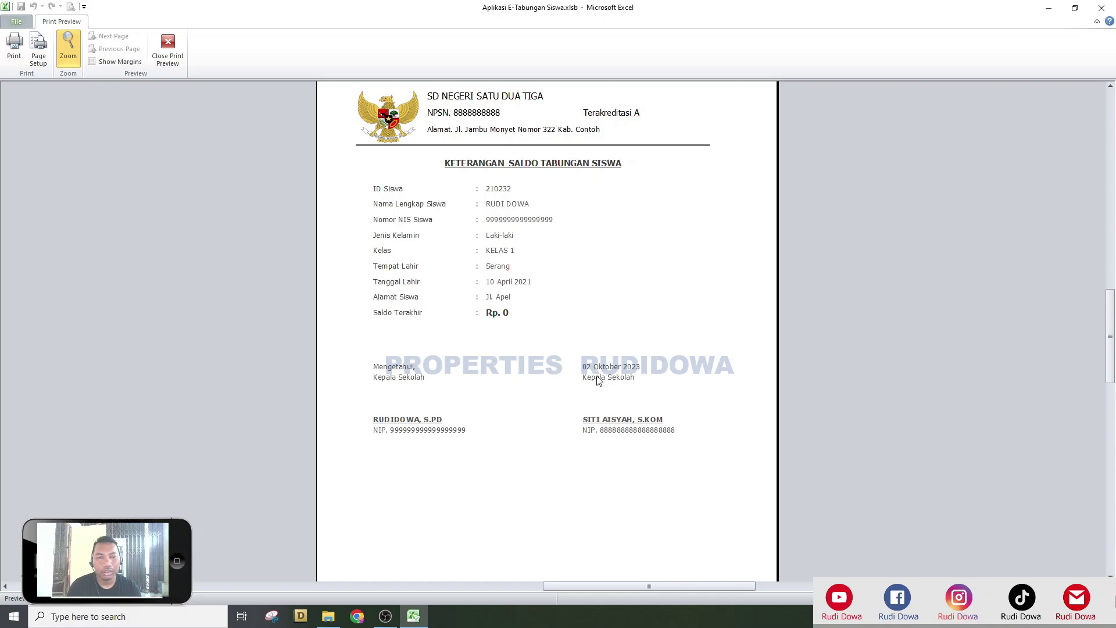
{"action": "left_click", "coordinate": [168, 51]}
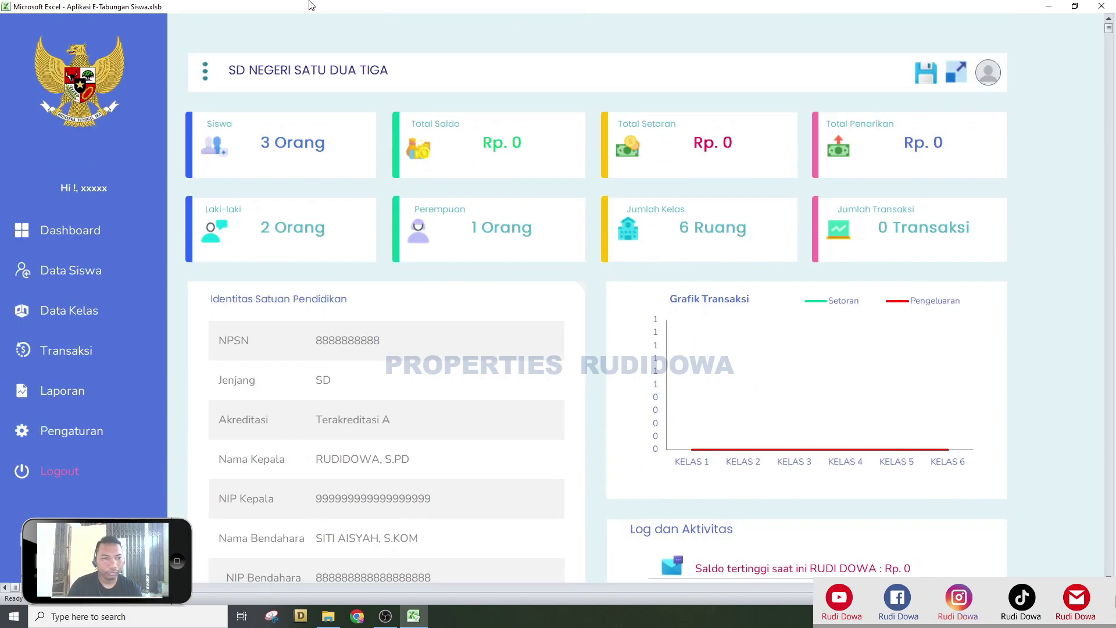
Save the app, acknowledge the SUCCESS SAVED message, and open the DATA TRANSAKSI list.
{"action": "left_click", "coordinate": [948, 78]}
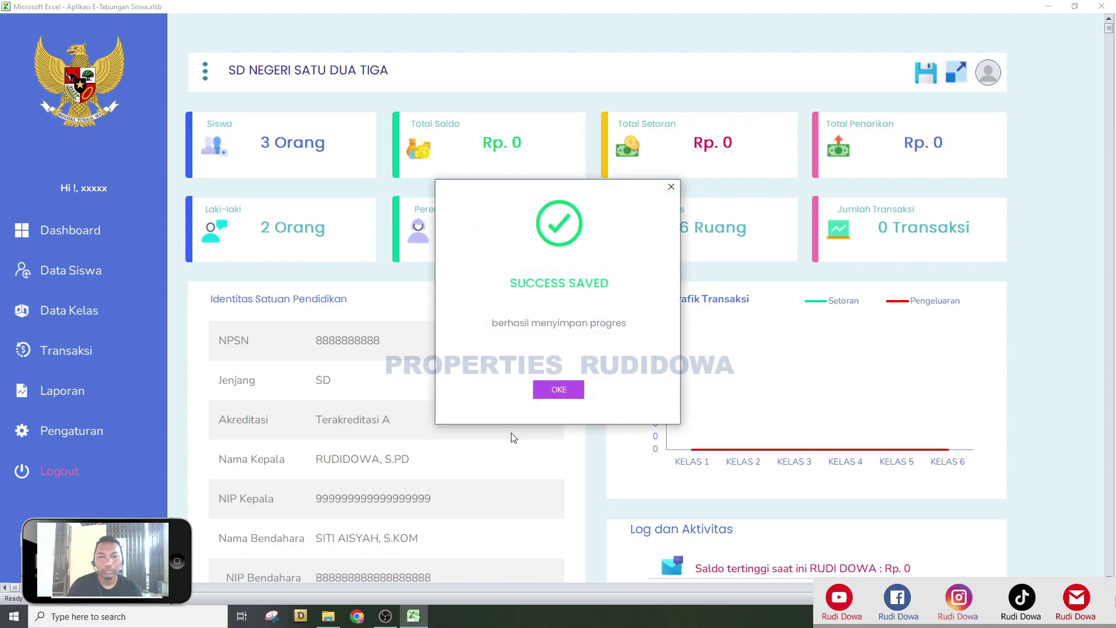
{"action": "left_click", "coordinate": [568, 390]}
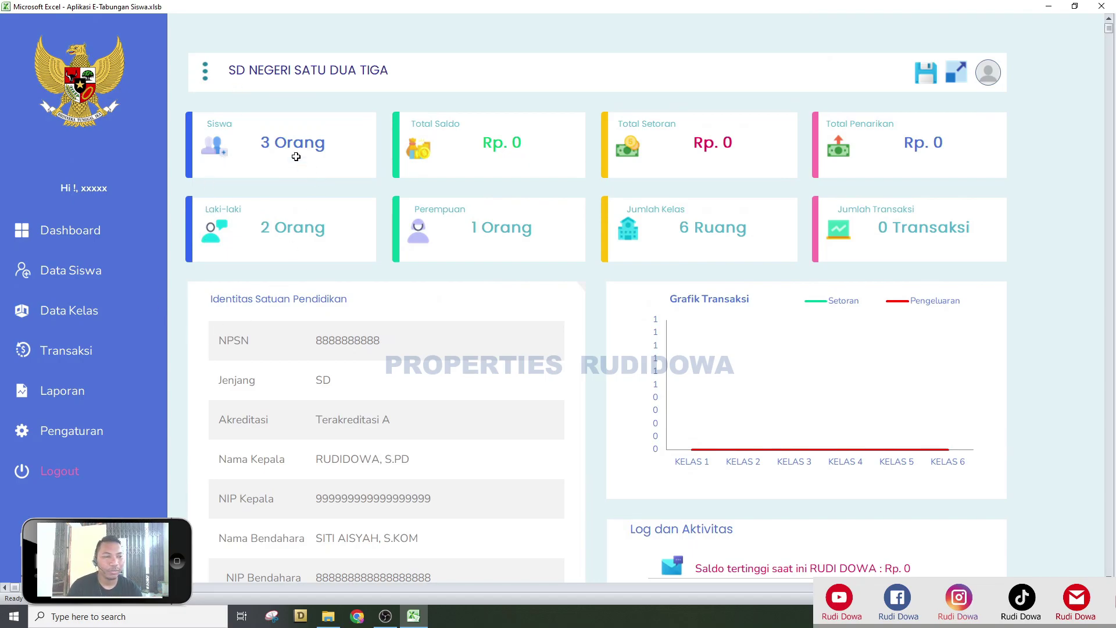
{"action": "left_click", "coordinate": [73, 350]}
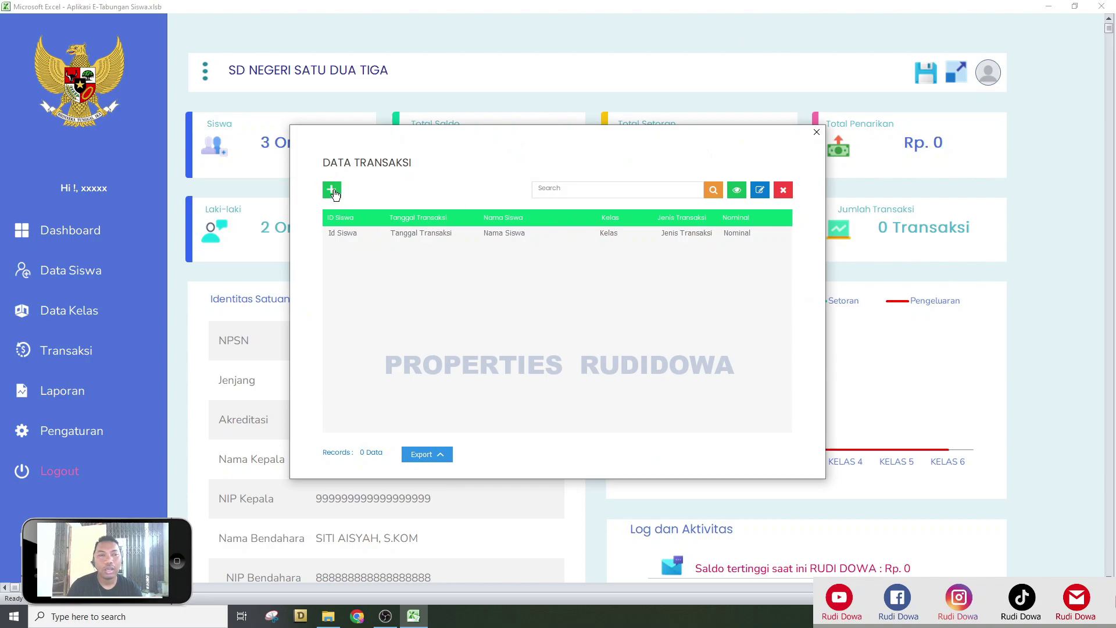
{"action": "left_click", "coordinate": [332, 191]}
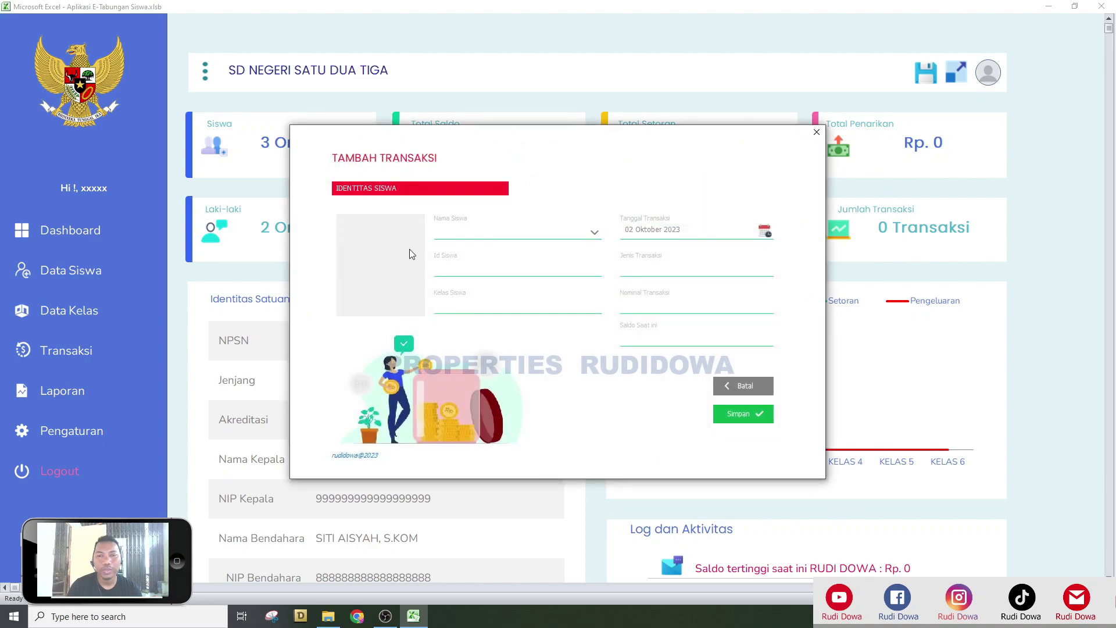
{"action": "left_click", "coordinate": [595, 233]}
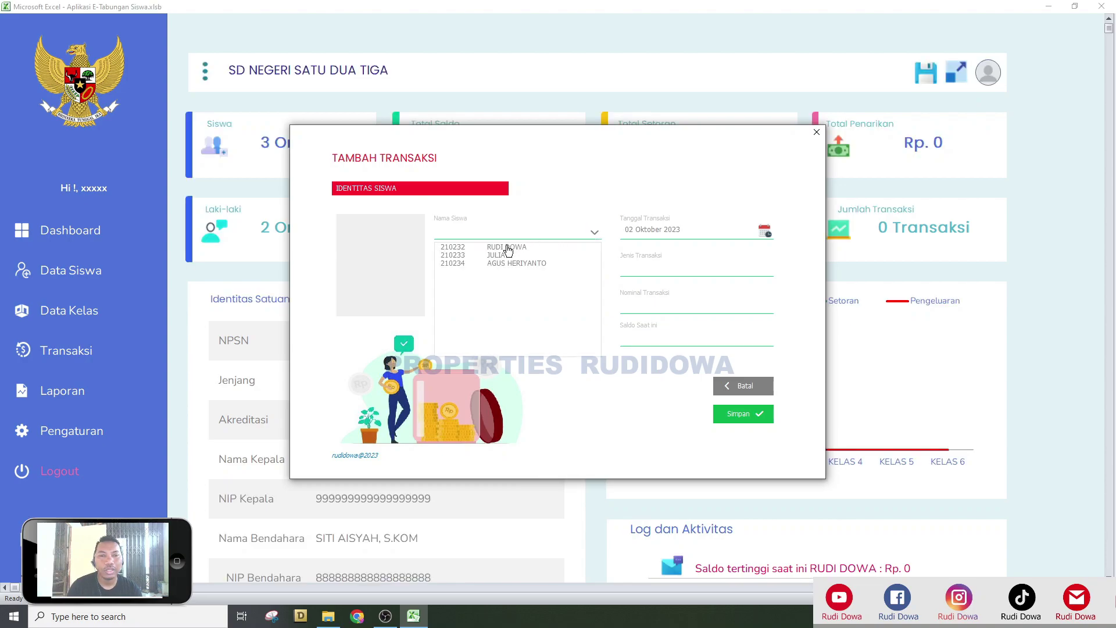
{"action": "left_click", "coordinate": [510, 247]}
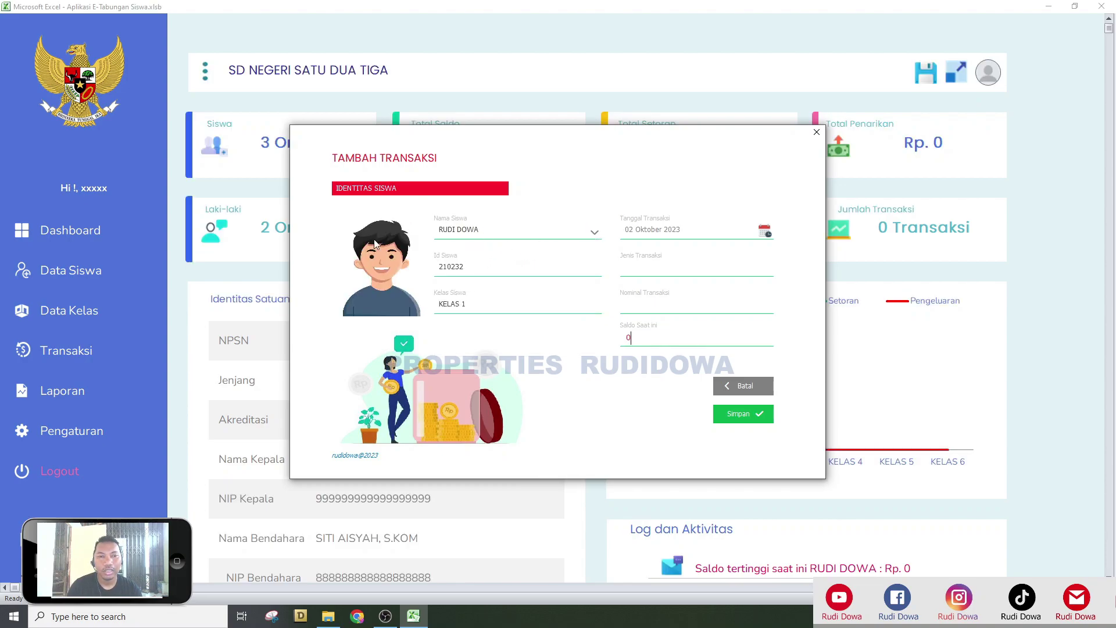
{"action": "left_click", "coordinate": [593, 232]}
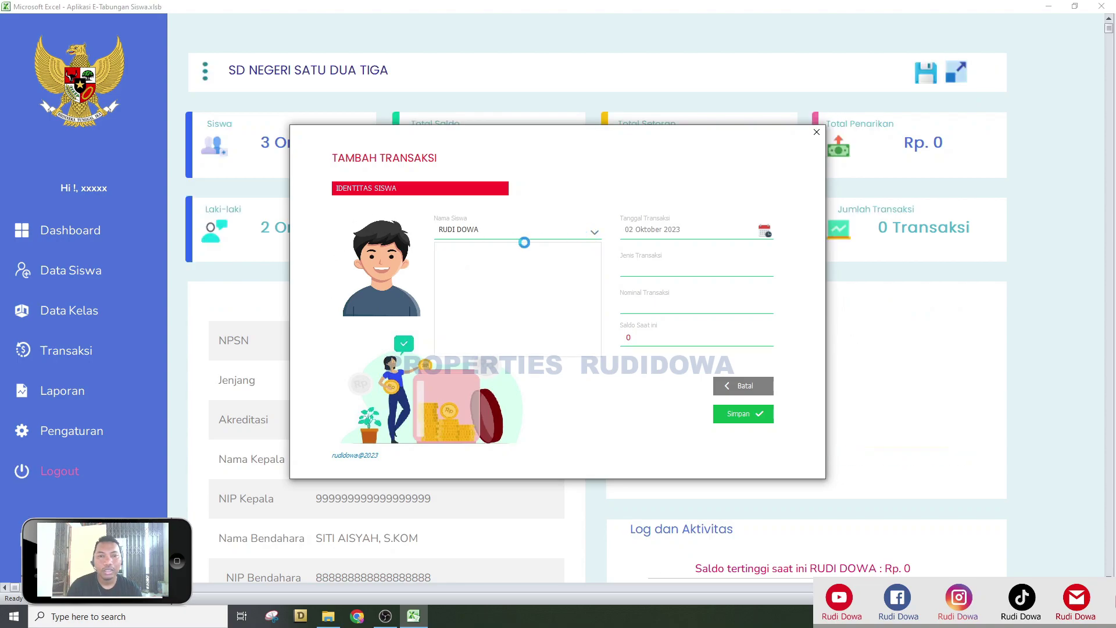
{"action": "left_click", "coordinate": [465, 280]}
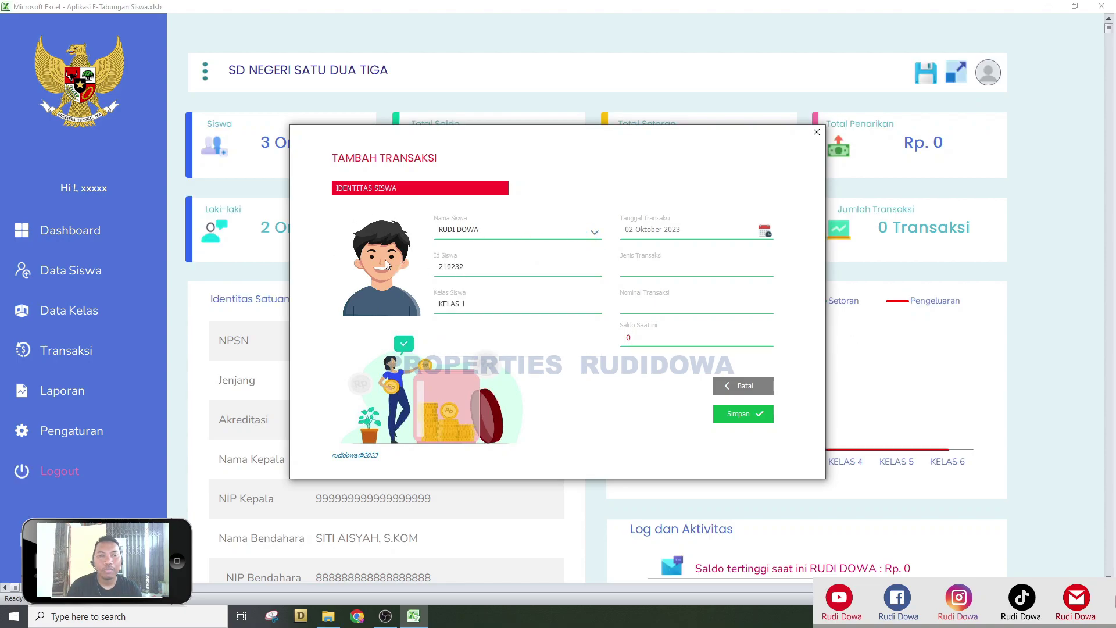
{"action": "left_click", "coordinate": [595, 232]}
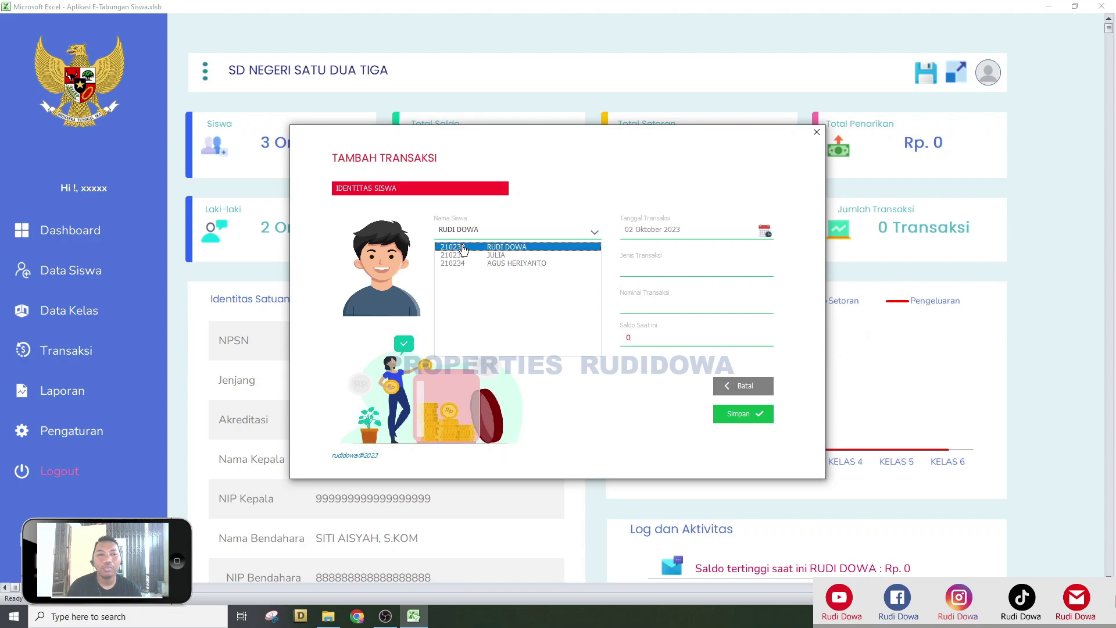
{"action": "left_click", "coordinate": [390, 247]}
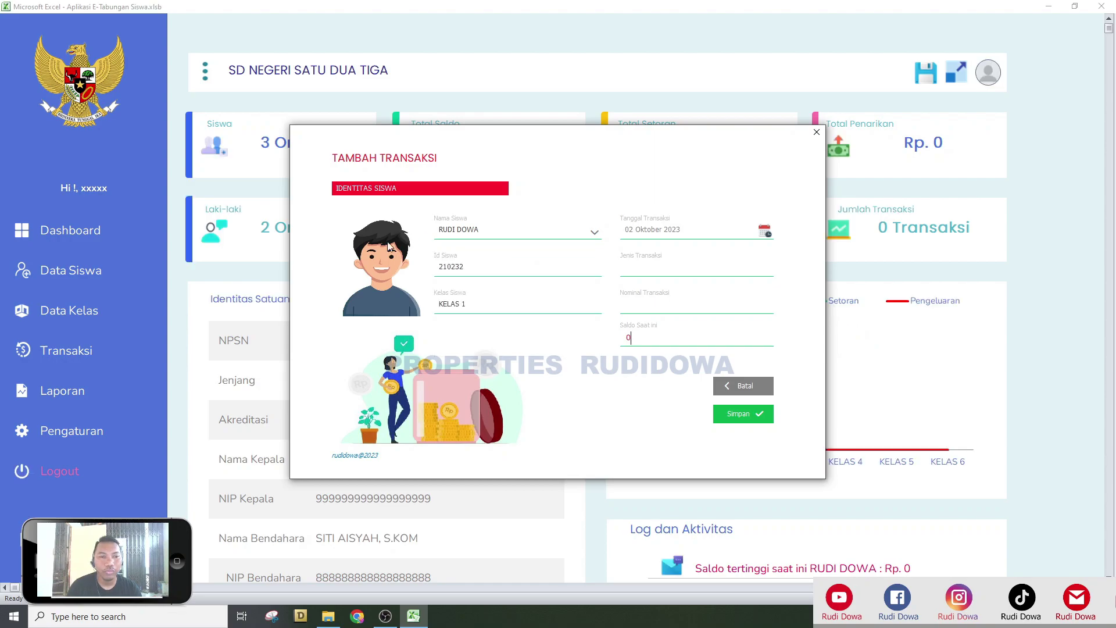
{"action": "left_click", "coordinate": [657, 272]}
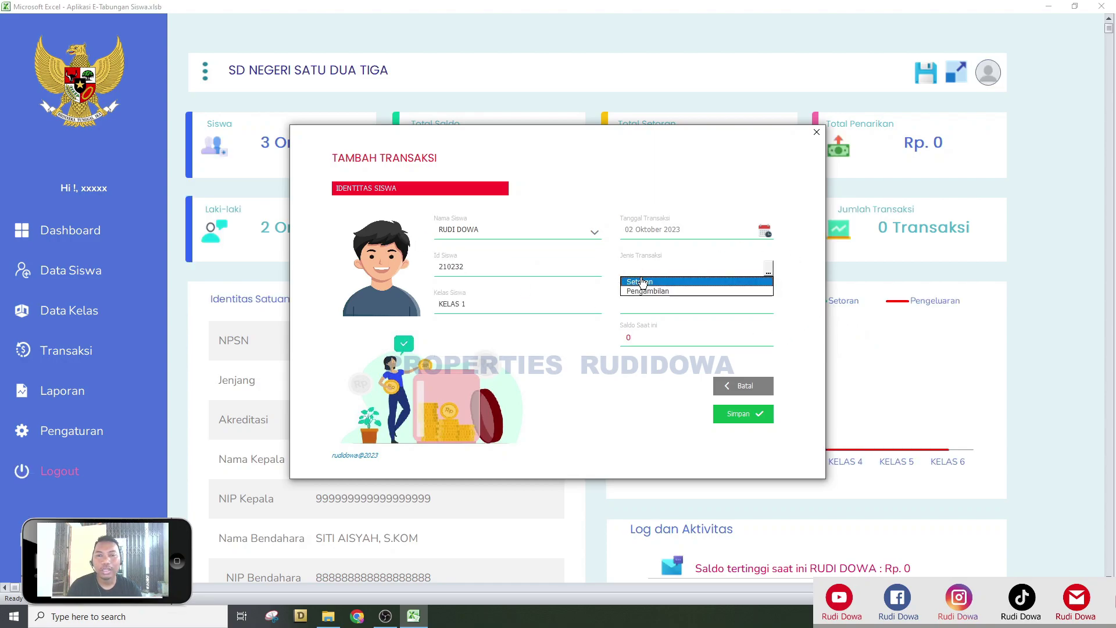
{"action": "left_click", "coordinate": [642, 282]}
{"action": "type", "text": "50000"}
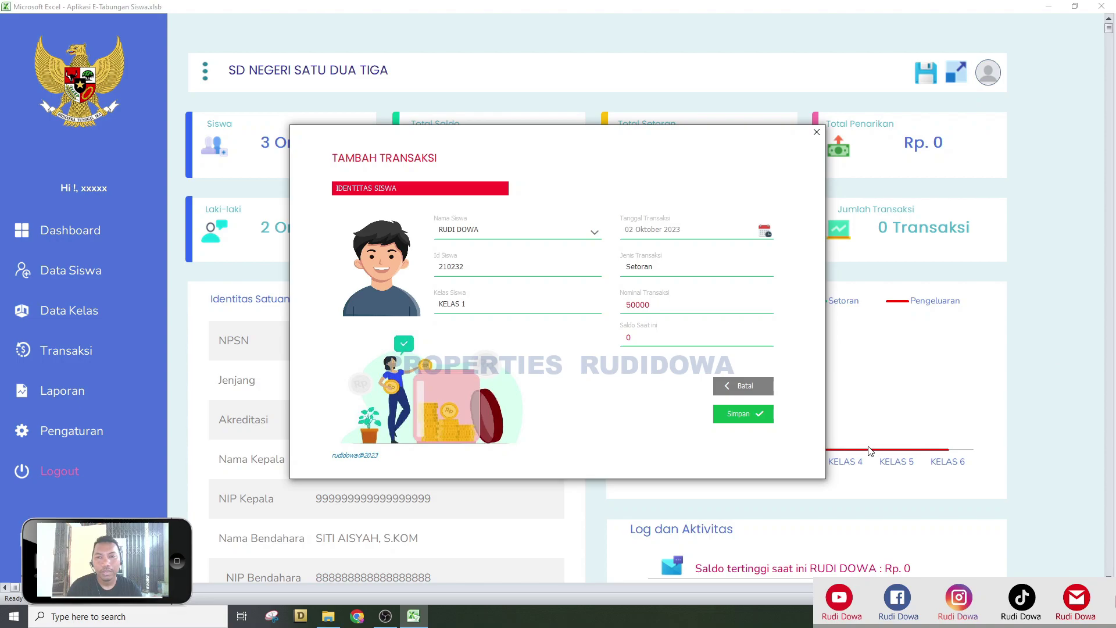
{"action": "left_click", "coordinate": [739, 414]}
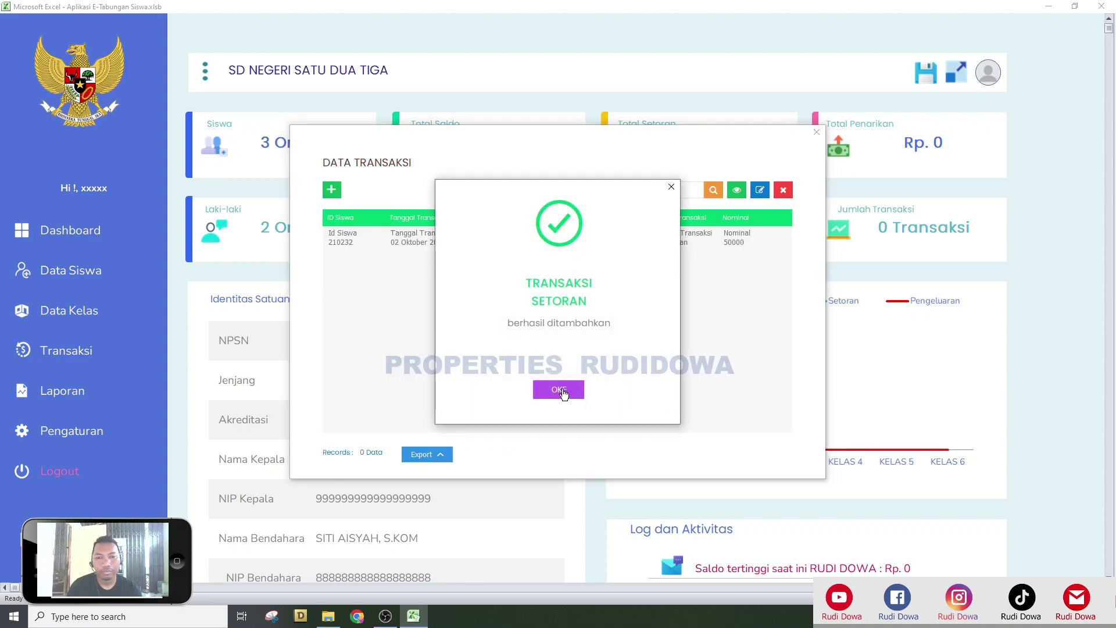
{"action": "left_click", "coordinate": [559, 390]}
Add a 30000 Setoran deposit for JULIA.
{"action": "left_click", "coordinate": [336, 190]}
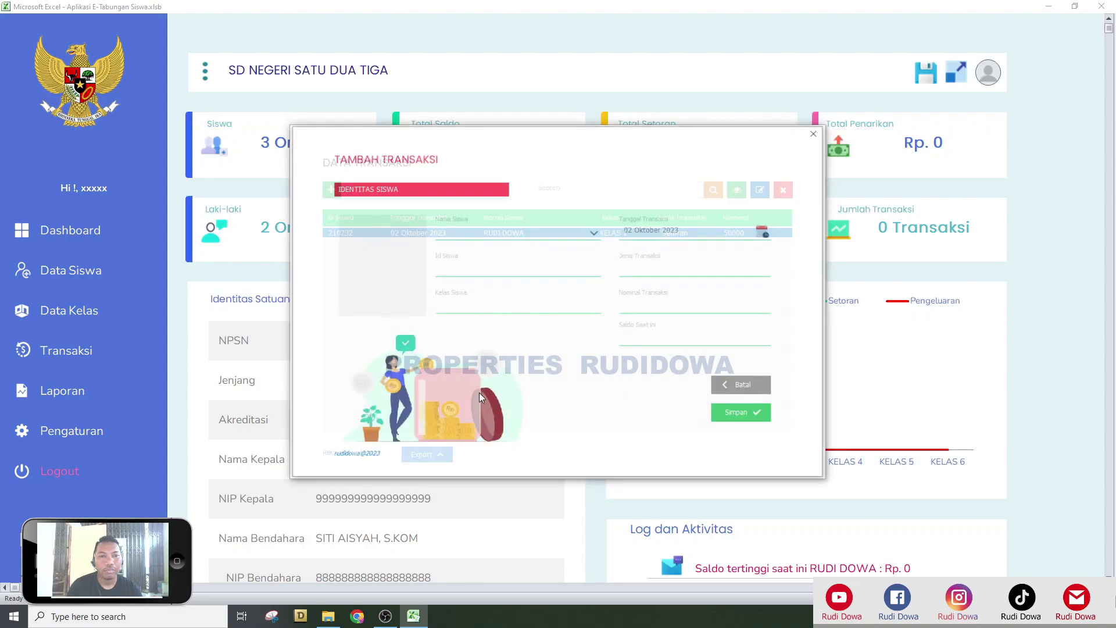
{"action": "left_click", "coordinate": [595, 232]}
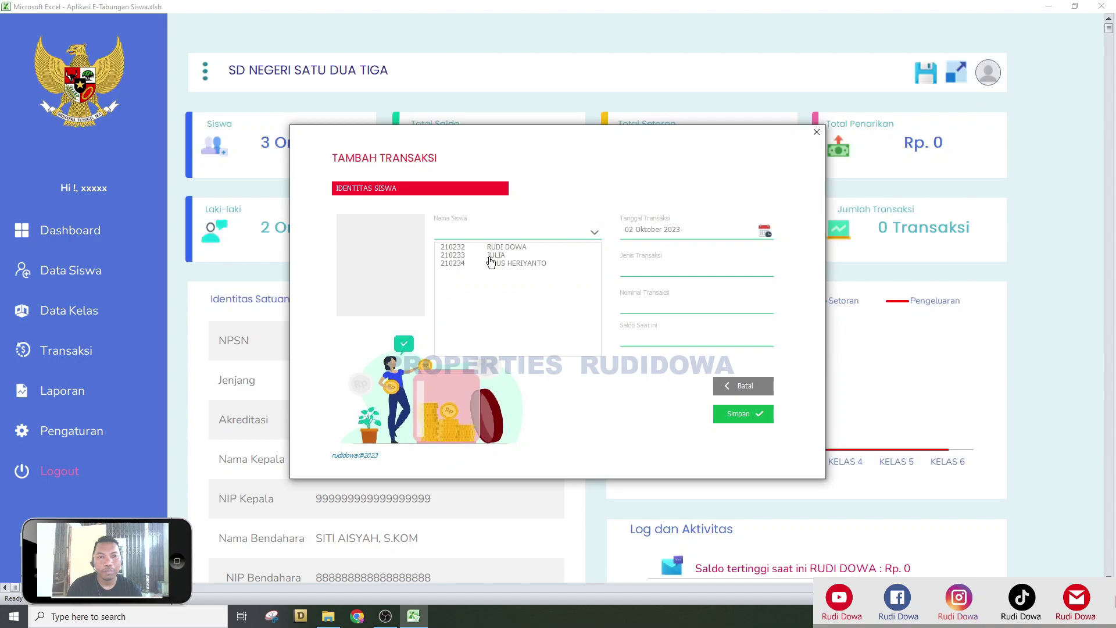
{"action": "left_click", "coordinate": [491, 263]}
{"action": "left_click", "coordinate": [592, 232]}
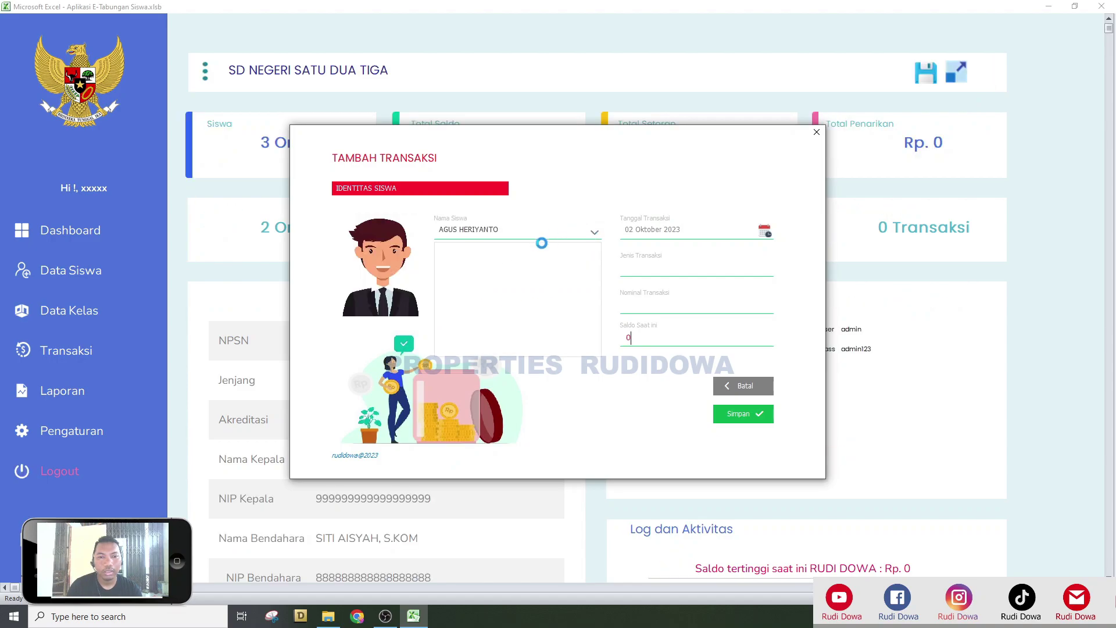
{"action": "left_click", "coordinate": [451, 260]}
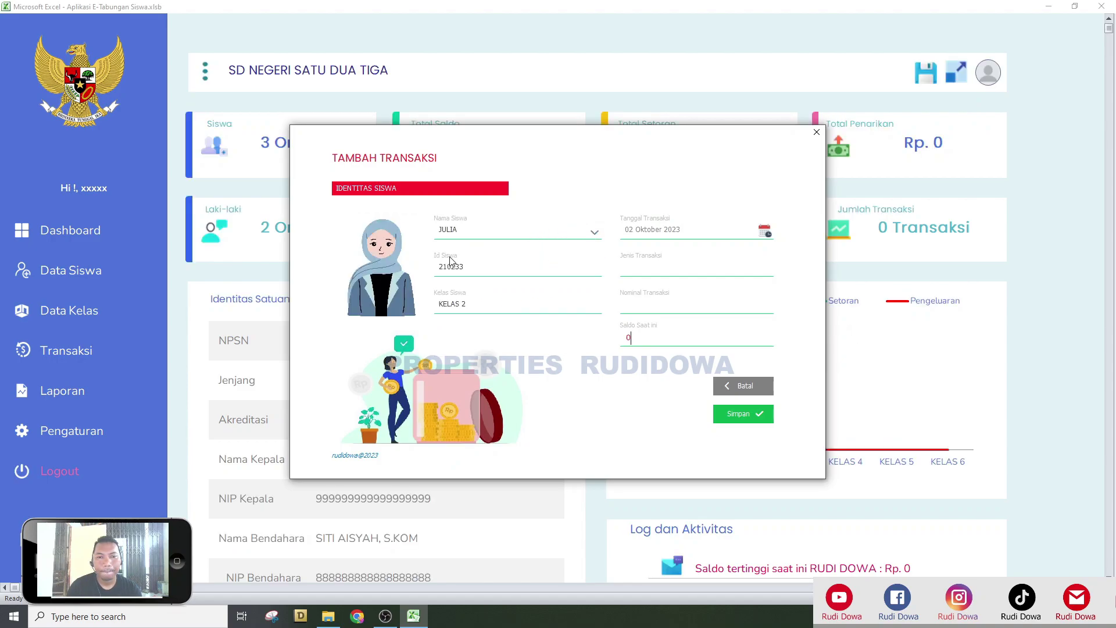
{"action": "left_click", "coordinate": [672, 268]}
{"action": "left_click", "coordinate": [669, 282]}
{"action": "left_click", "coordinate": [660, 302]}
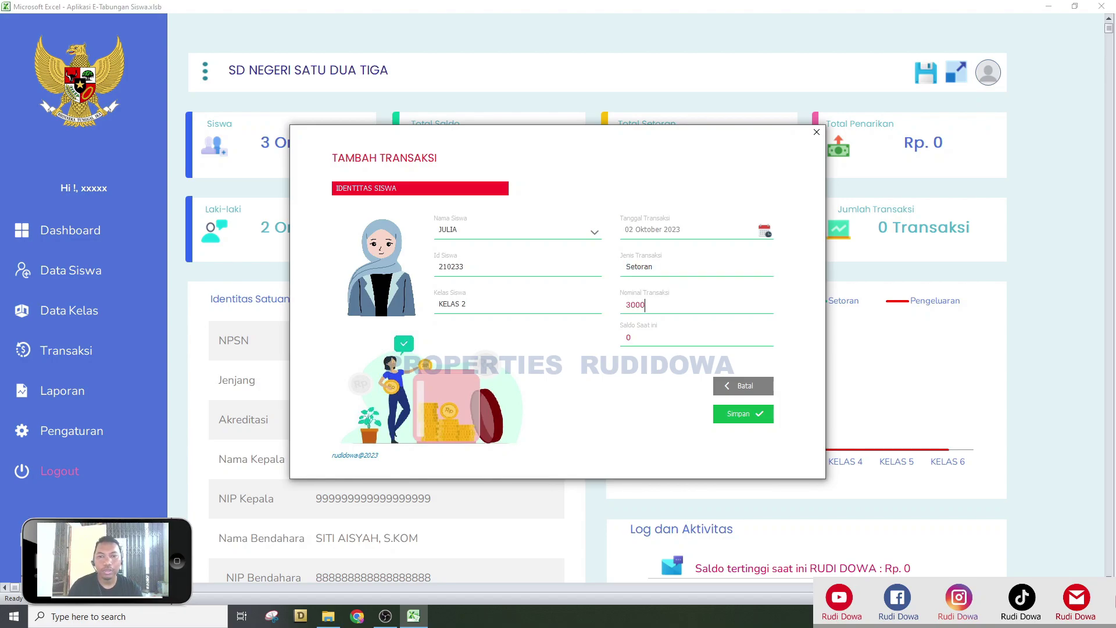
{"action": "left_click", "coordinate": [743, 414]}
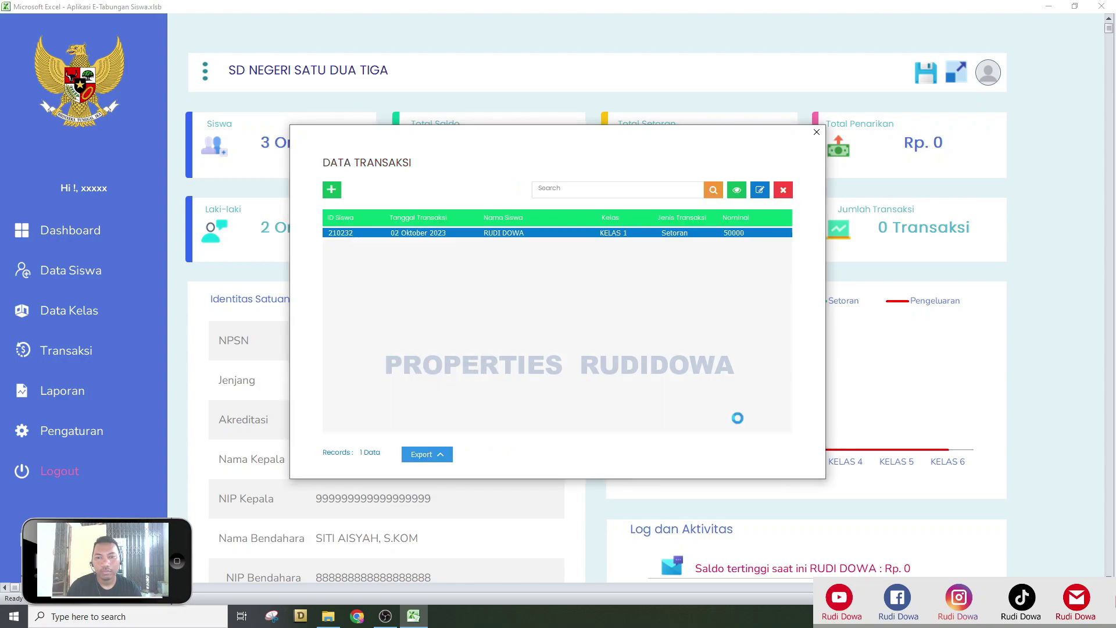
{"action": "left_click", "coordinate": [333, 190]}
{"action": "left_click", "coordinate": [593, 232]}
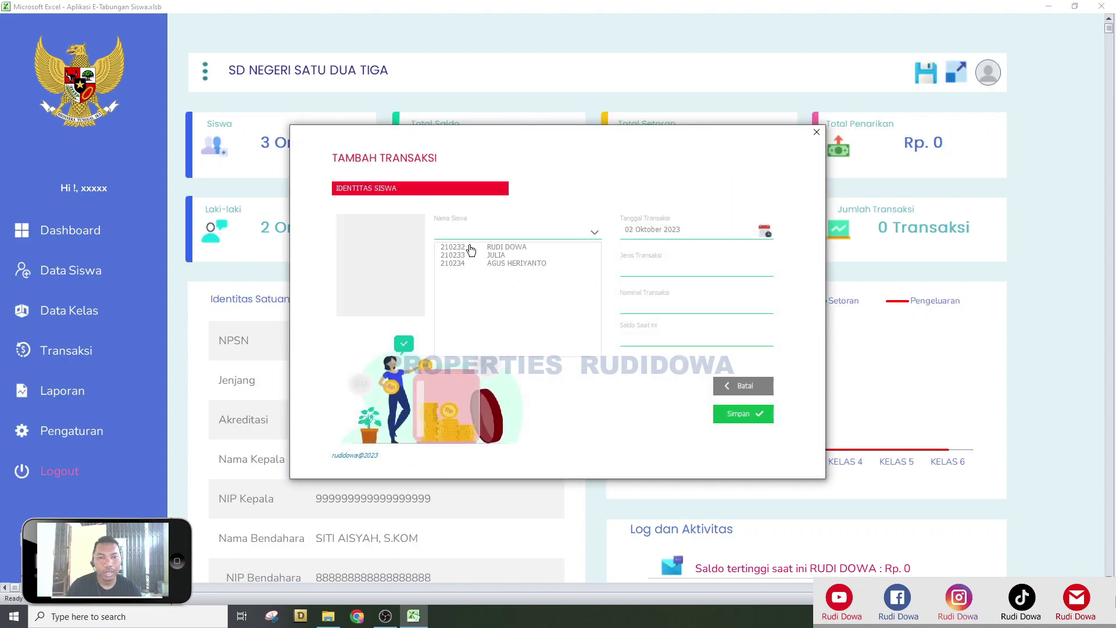
{"action": "left_click", "coordinate": [493, 263]}
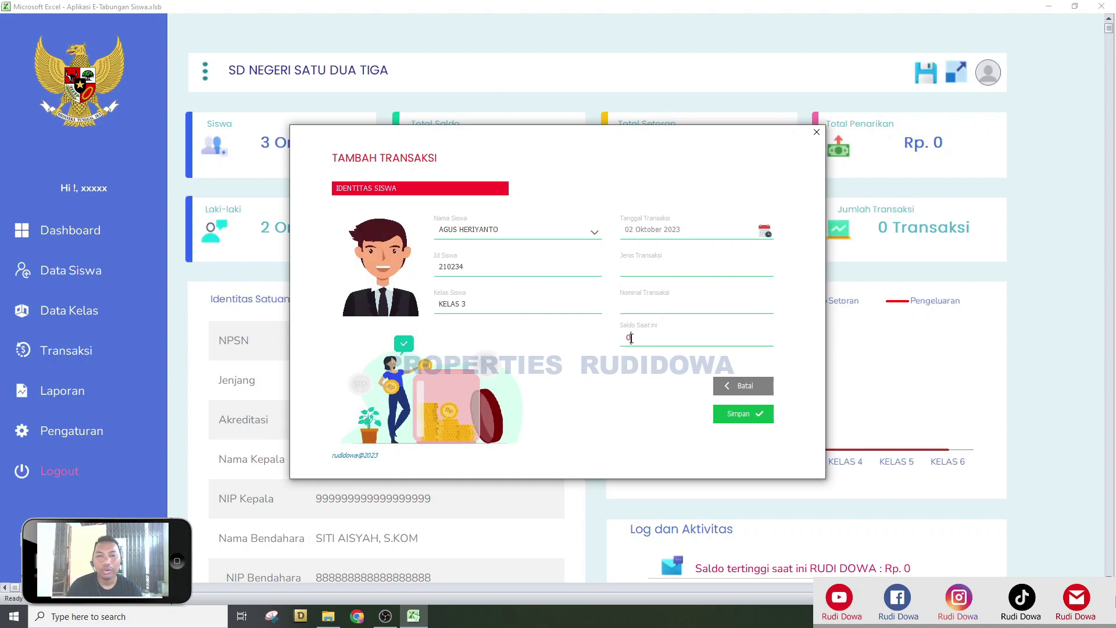
{"action": "left_click", "coordinate": [643, 271]}
{"action": "left_click", "coordinate": [646, 291]}
{"action": "left_click", "coordinate": [649, 309]}
{"action": "type", "text": "10000"}
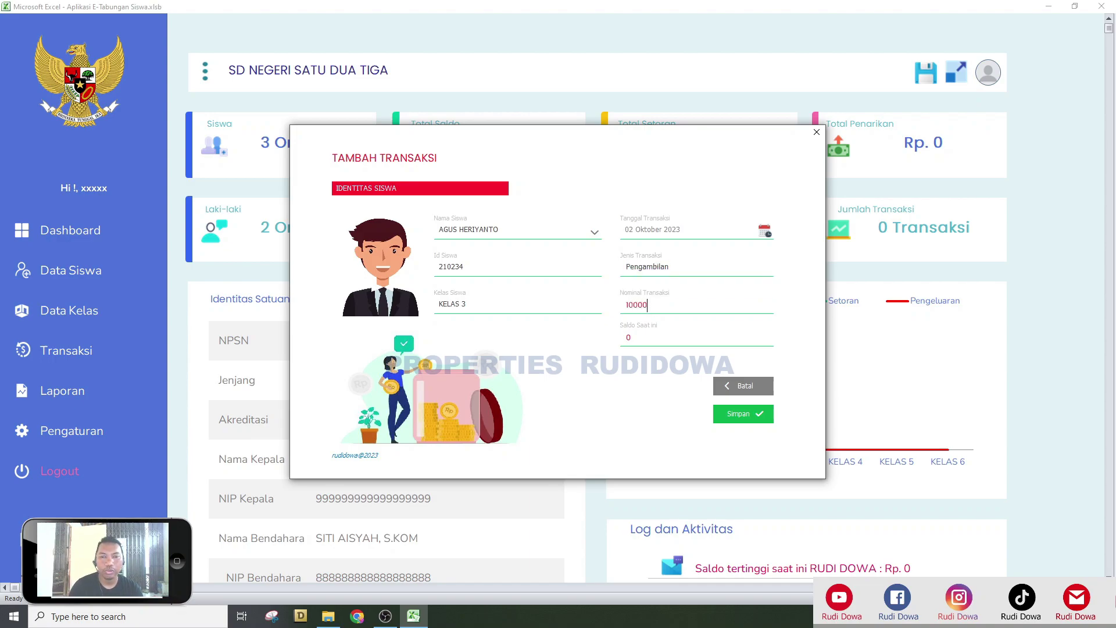
{"action": "left_click", "coordinate": [739, 414]}
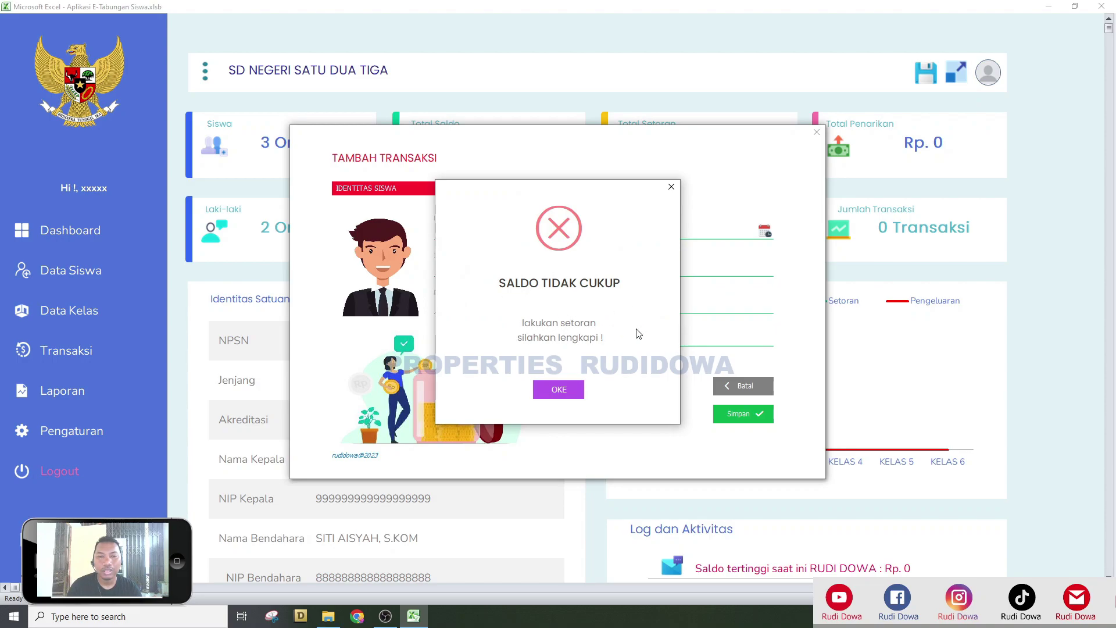
{"action": "left_click", "coordinate": [553, 393]}
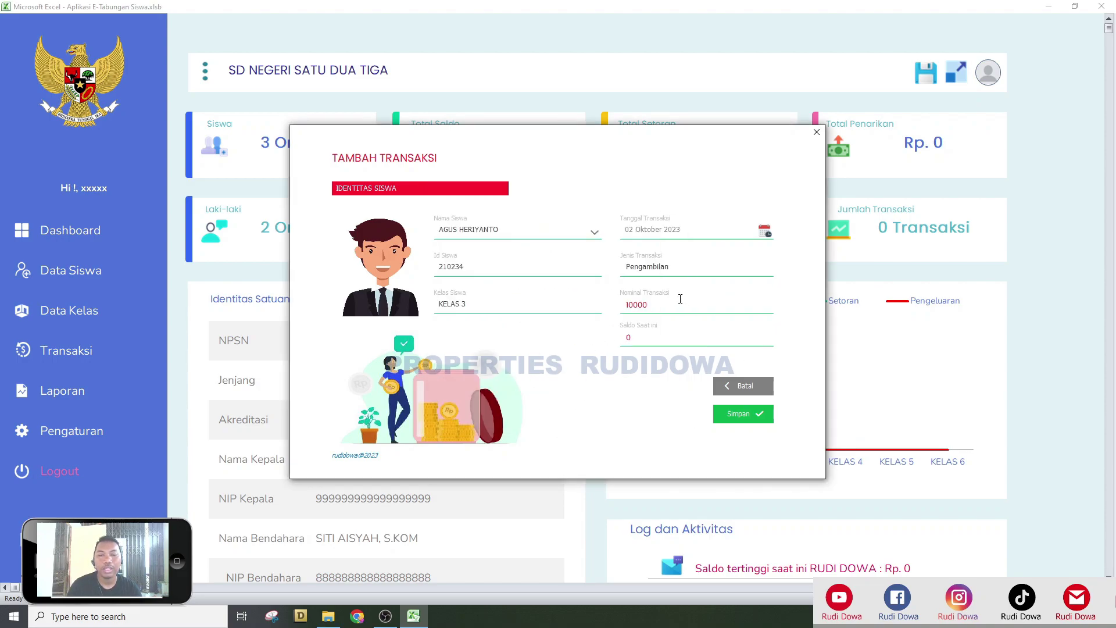
{"action": "left_click", "coordinate": [655, 273]}
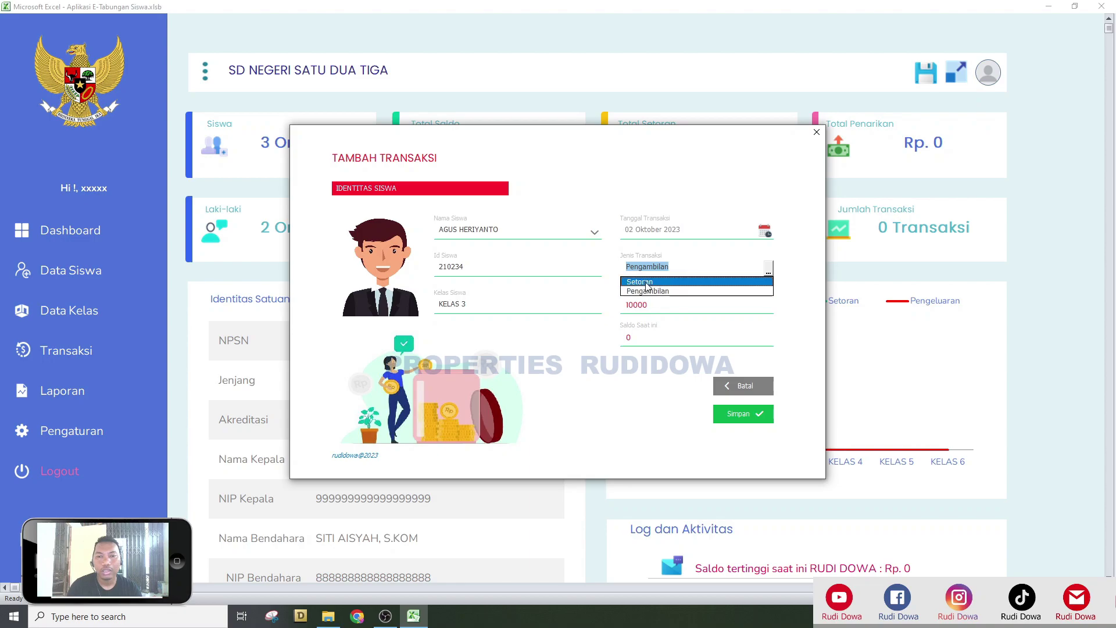
{"action": "left_click", "coordinate": [647, 284]}
{"action": "left_click", "coordinate": [741, 415]}
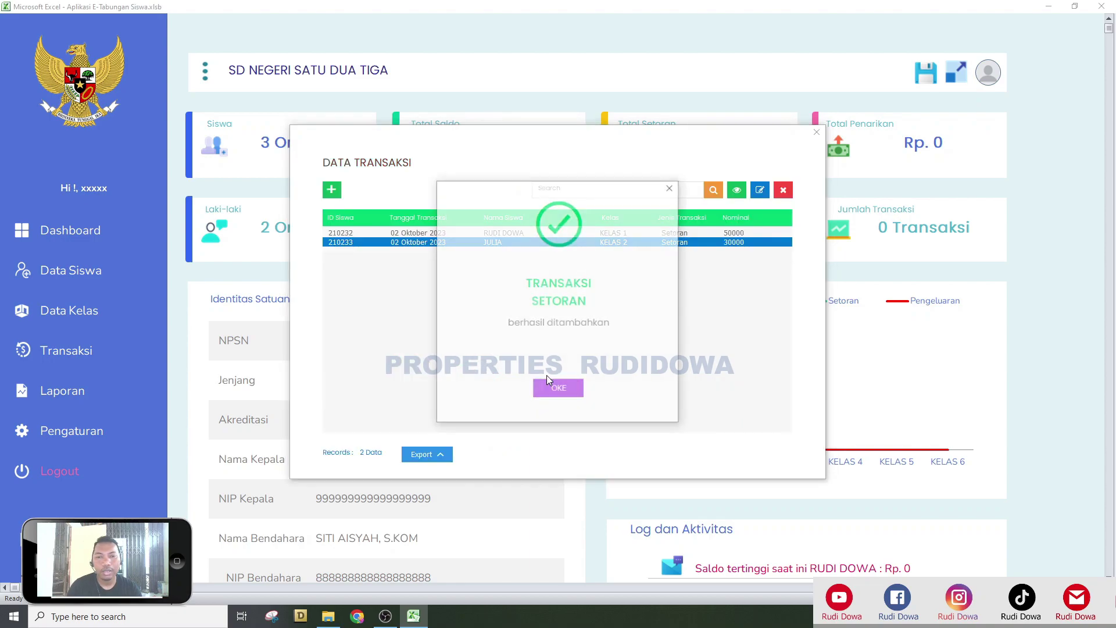
Record a 5000 Setoran deposit for the KELAS 2 student.
{"action": "left_click", "coordinate": [563, 389]}
{"action": "left_click", "coordinate": [332, 190]}
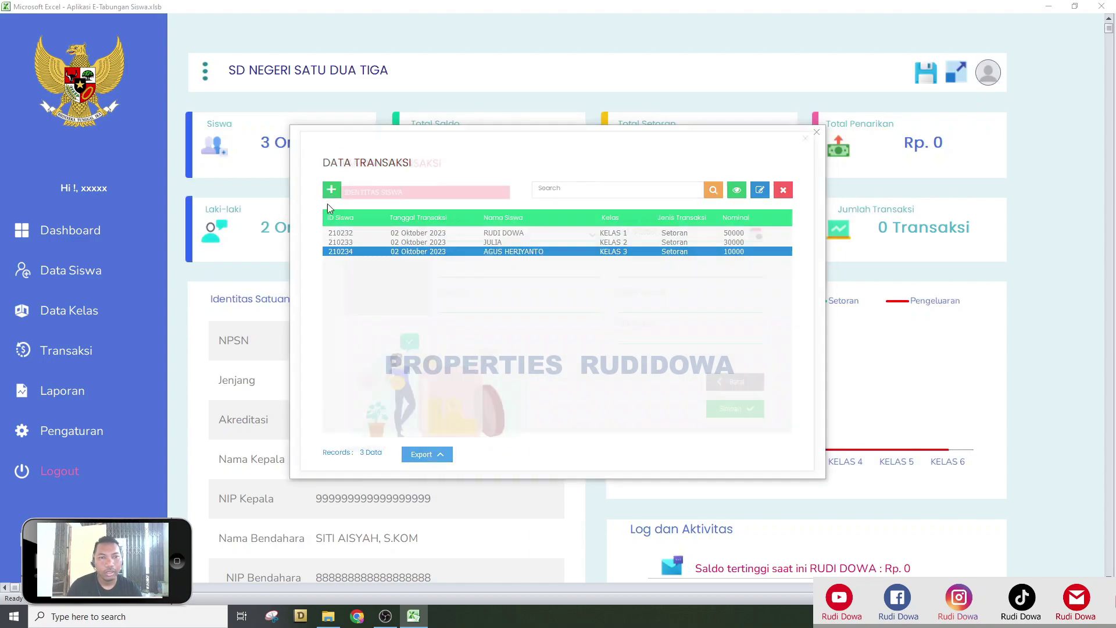
{"action": "left_click", "coordinate": [593, 233]}
{"action": "left_click", "coordinate": [492, 261]}
{"action": "left_click", "coordinate": [668, 271]}
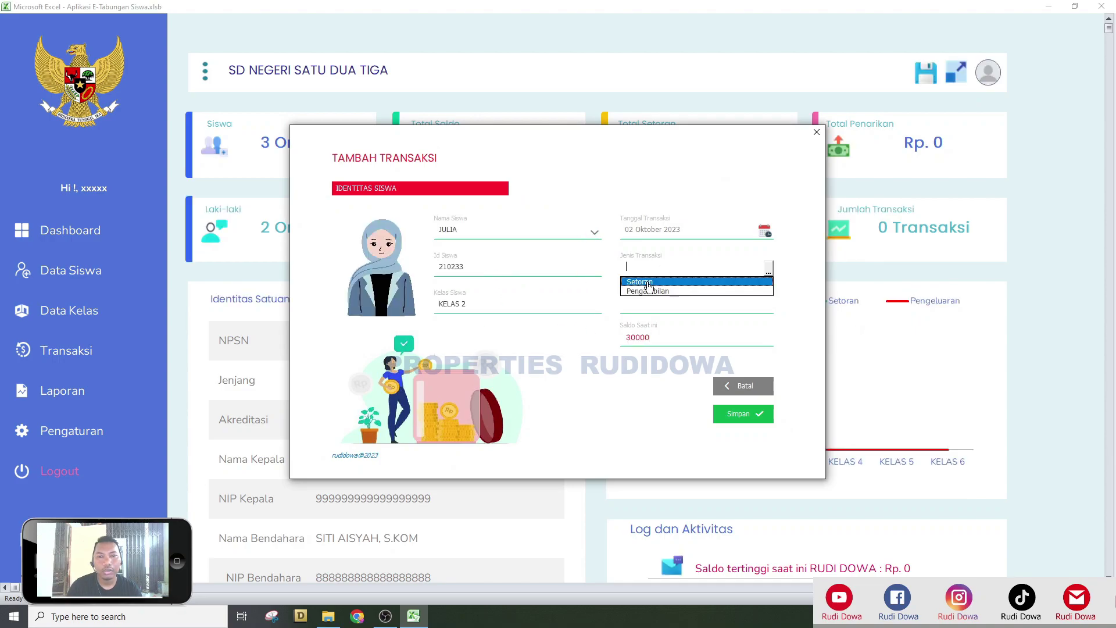
{"action": "left_click", "coordinate": [646, 283]}
{"action": "type", "text": "5000"}
{"action": "left_click", "coordinate": [762, 419]}
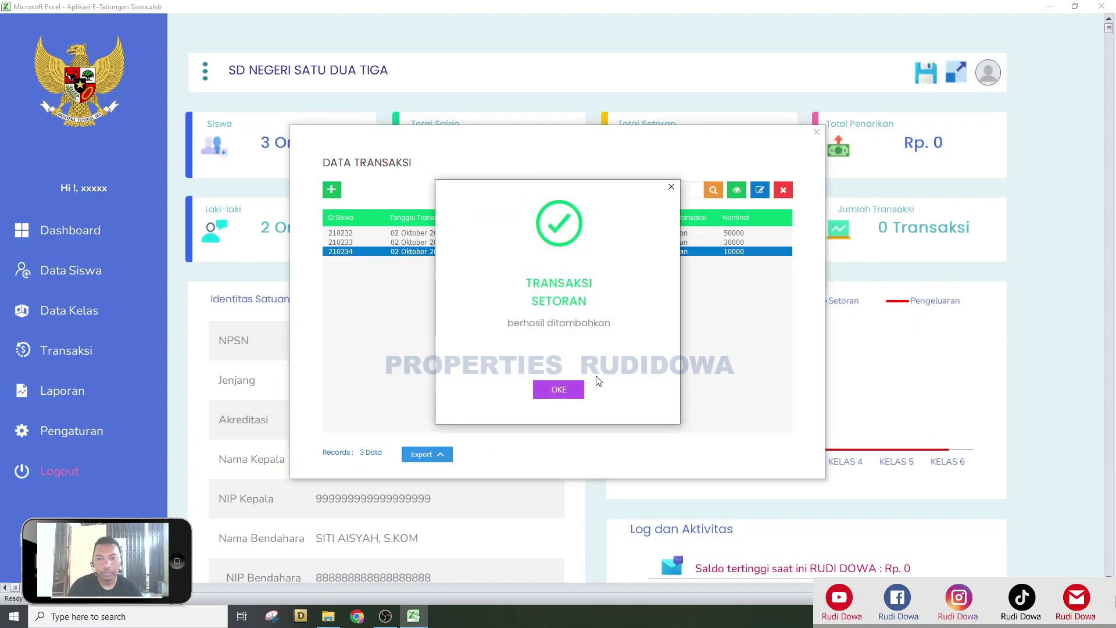
{"action": "left_click", "coordinate": [561, 390]}
Record a 5000 Setoran deposit for the KELAS 1 student.
{"action": "left_click", "coordinate": [331, 189]}
{"action": "left_click", "coordinate": [593, 233]}
{"action": "left_click", "coordinate": [477, 244]}
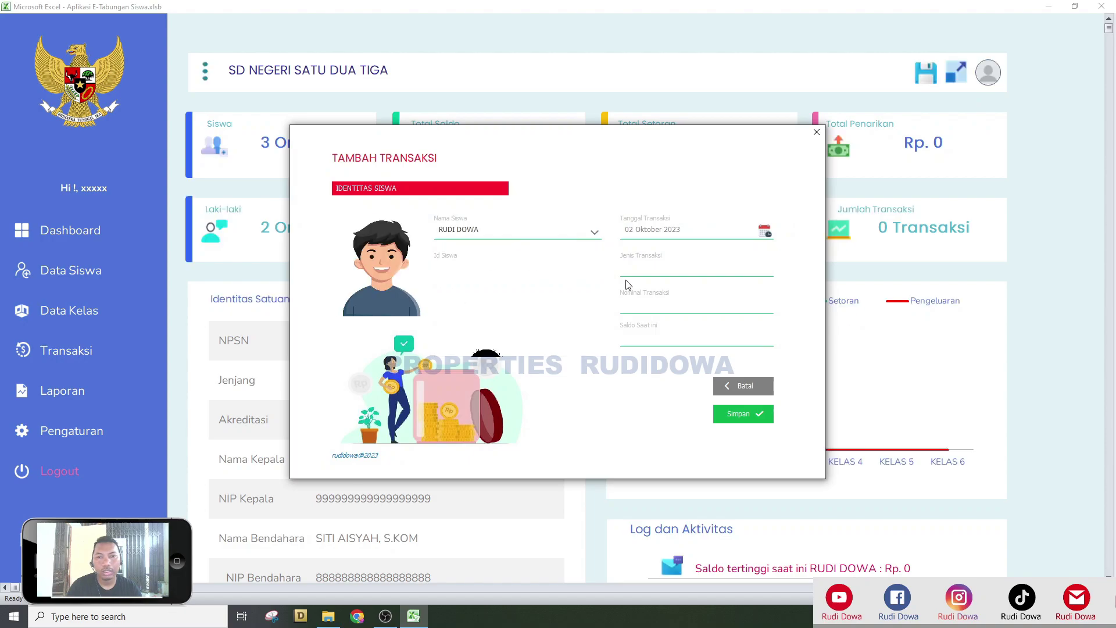
{"action": "left_click", "coordinate": [640, 270]}
{"action": "left_click", "coordinate": [640, 284]}
{"action": "left_click", "coordinate": [651, 311]}
{"action": "type", "text": "5000"}
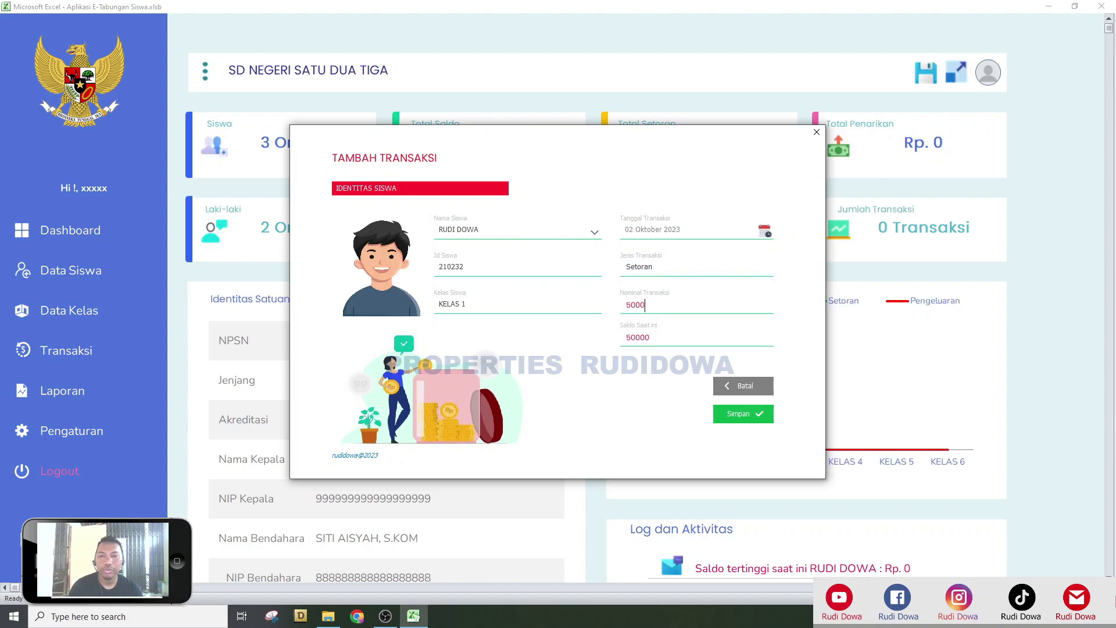
{"action": "left_click", "coordinate": [744, 414]}
Record another Setoran deposit for the KELAS 3 student and dismiss the success message.
{"action": "left_click", "coordinate": [332, 192]}
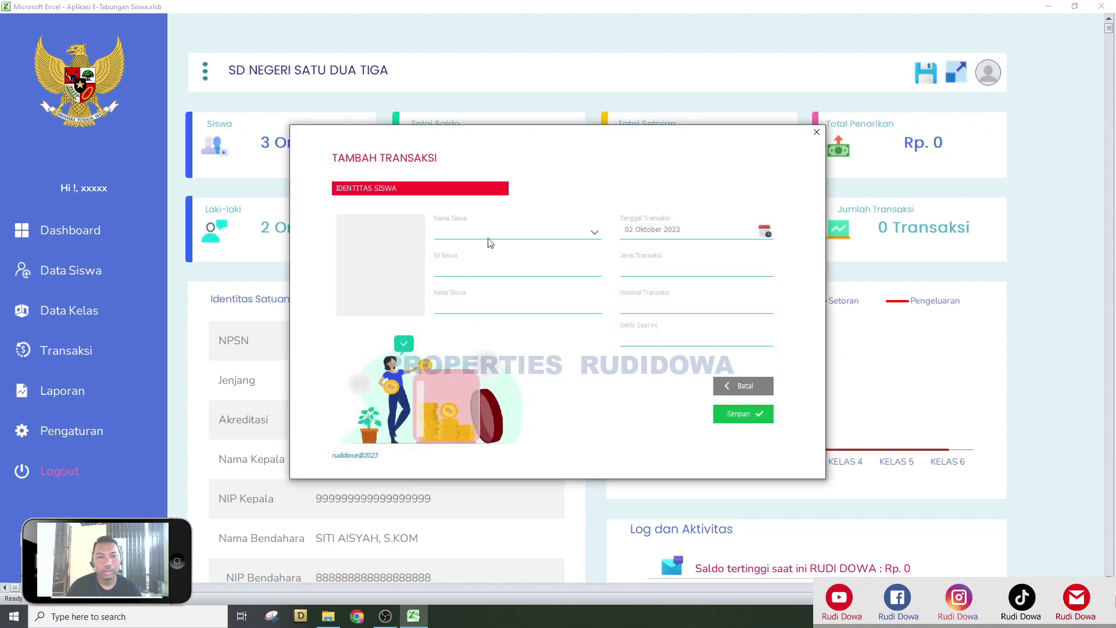
{"action": "left_click", "coordinate": [593, 232]}
{"action": "left_click", "coordinate": [456, 266]}
{"action": "left_click", "coordinate": [640, 268]}
{"action": "left_click", "coordinate": [640, 283]}
{"action": "left_click", "coordinate": [650, 308]}
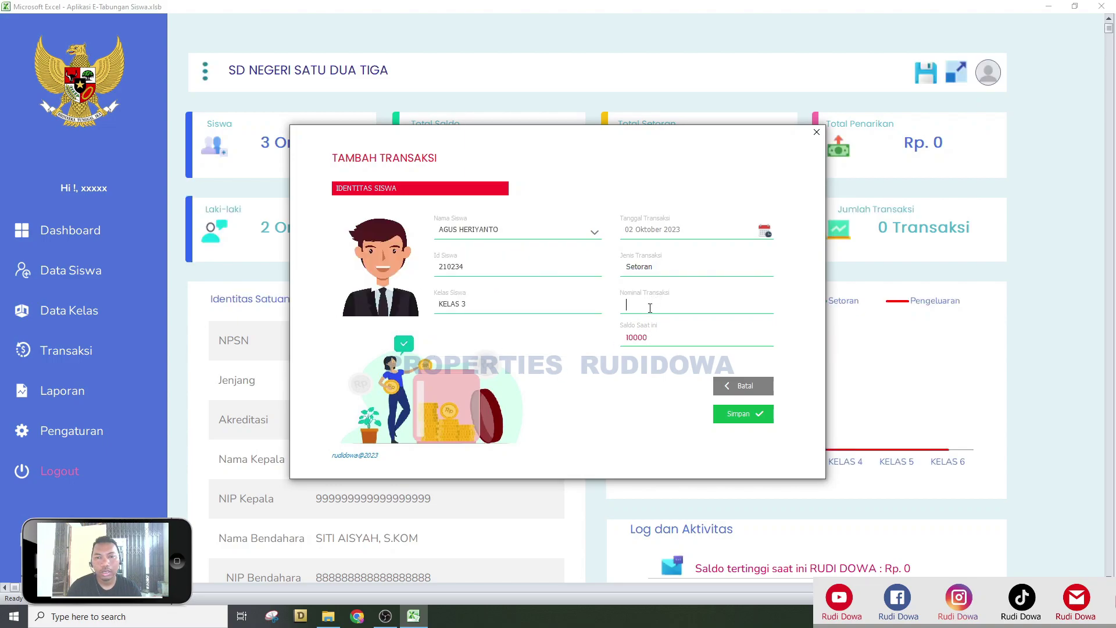
{"action": "left_click", "coordinate": [744, 413]}
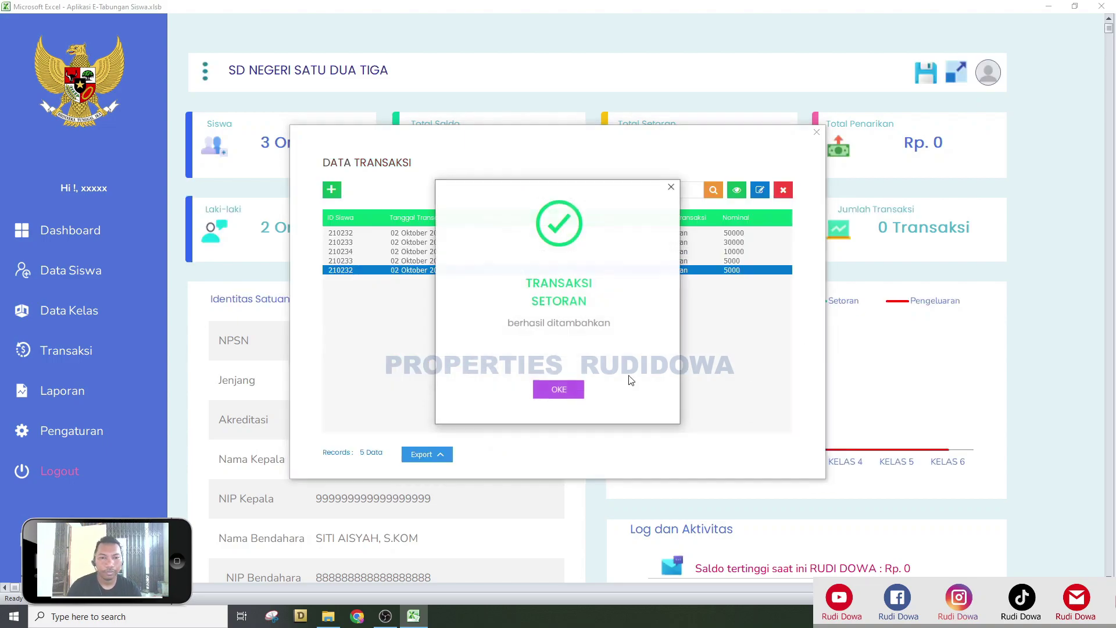
{"action": "left_click", "coordinate": [567, 391]}
{"action": "left_click", "coordinate": [333, 189]}
Record a 3000 Pengambilan withdrawal for the KELAS 1 student.
{"action": "left_click", "coordinate": [593, 233]}
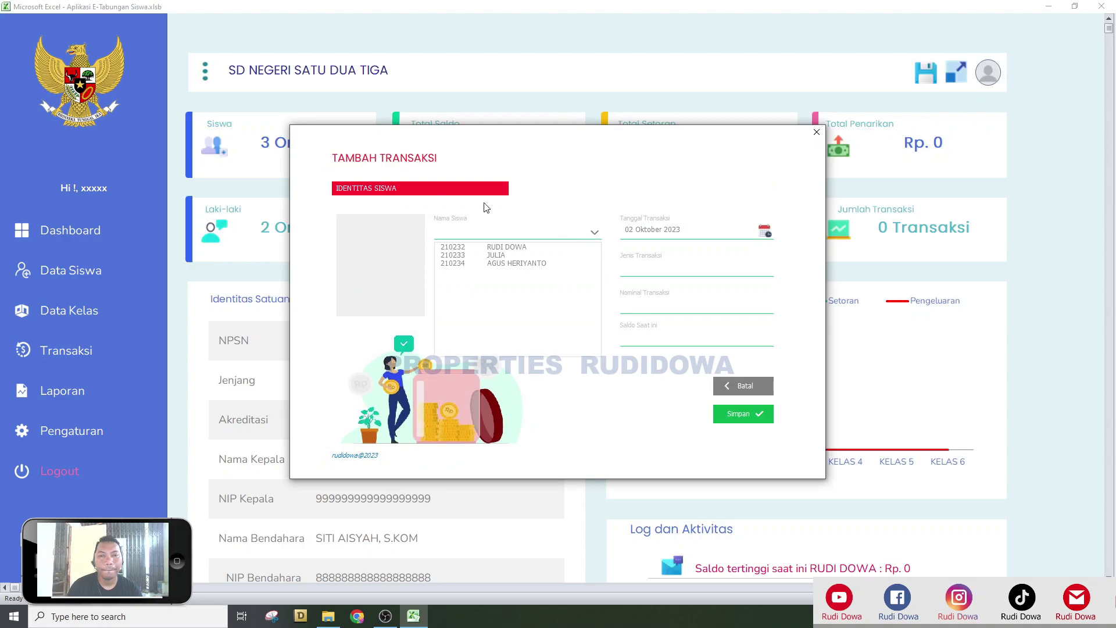
{"action": "left_click", "coordinate": [491, 247]}
{"action": "left_click", "coordinate": [639, 269]}
{"action": "left_click", "coordinate": [640, 292]}
{"action": "key", "text": "Tab"}
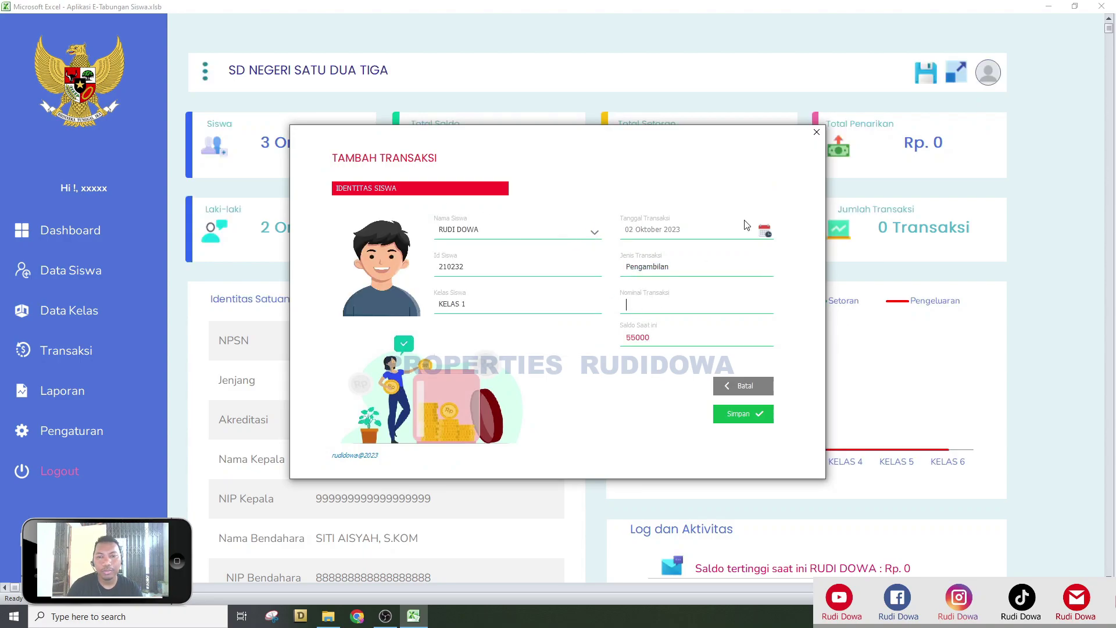
{"action": "type", "text": "3000"}
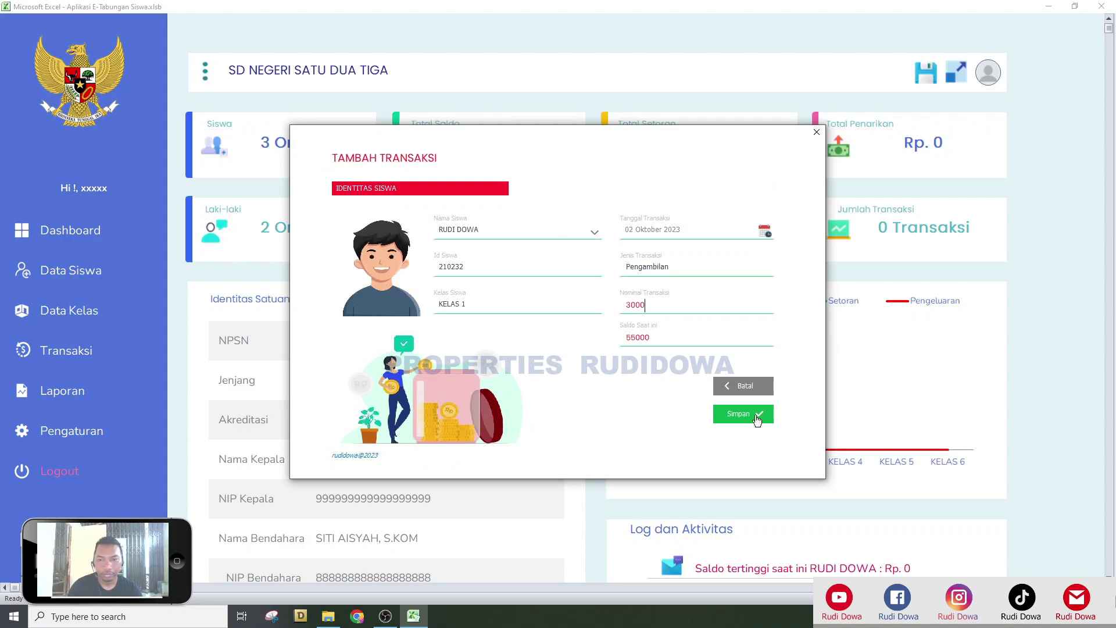
{"action": "key", "text": "Tab"}
{"action": "left_click", "coordinate": [727, 414]}
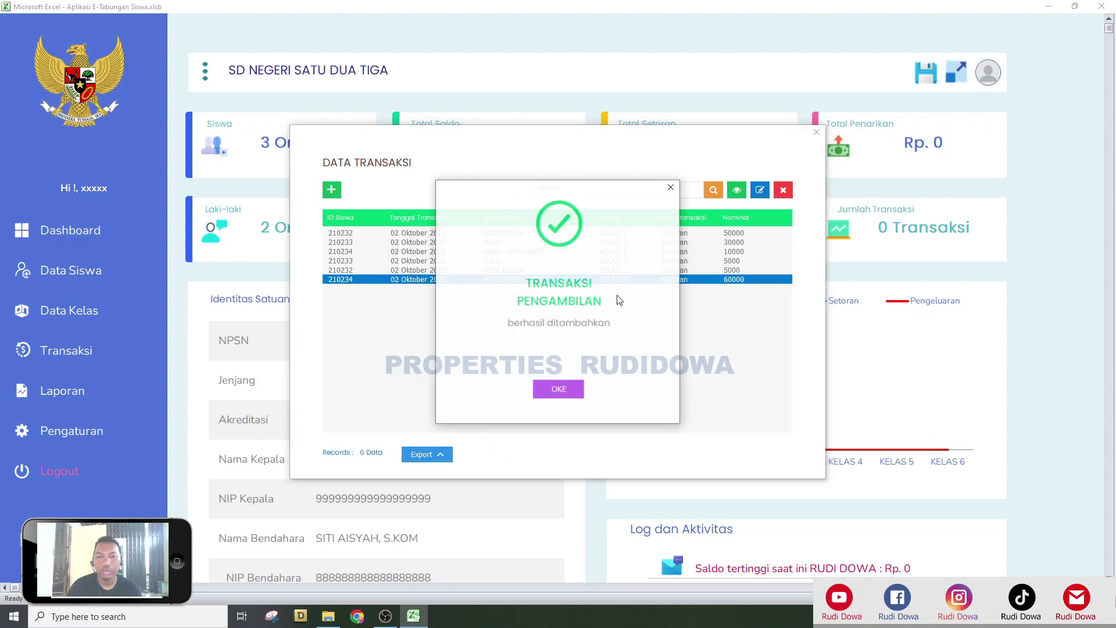
{"action": "key", "text": "Return"}
Record a 15000 Pengambilan withdrawal for the KELAS 3 student.
{"action": "left_click", "coordinate": [332, 190]}
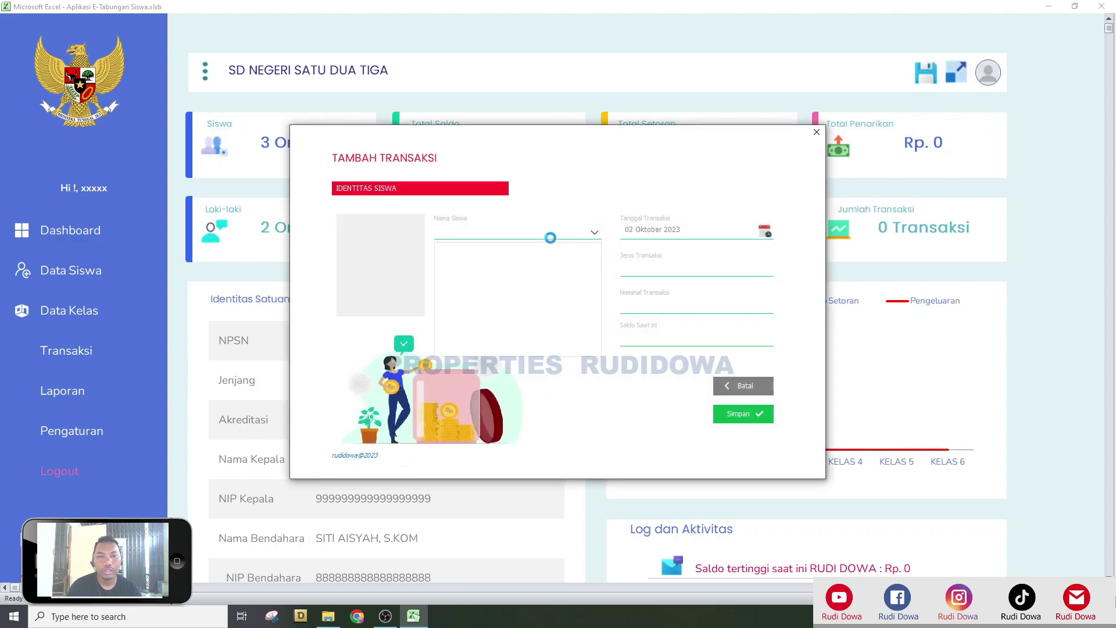
{"action": "left_click", "coordinate": [550, 232]}
{"action": "left_click", "coordinate": [477, 271]}
{"action": "left_click", "coordinate": [642, 267]}
{"action": "left_click", "coordinate": [645, 292]}
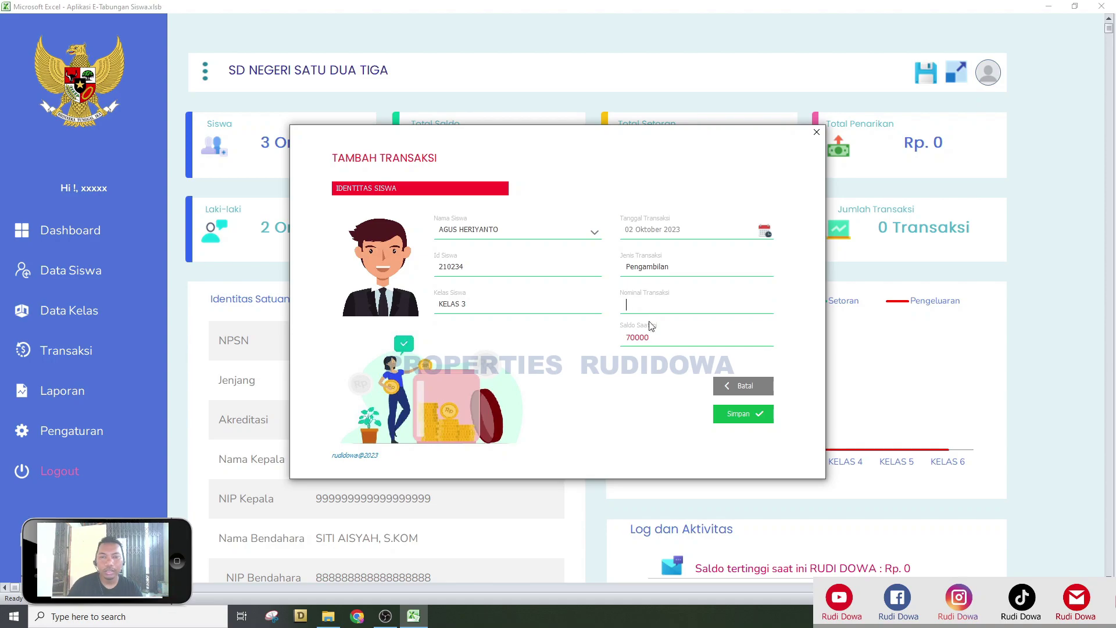
{"action": "type", "text": "15000"}
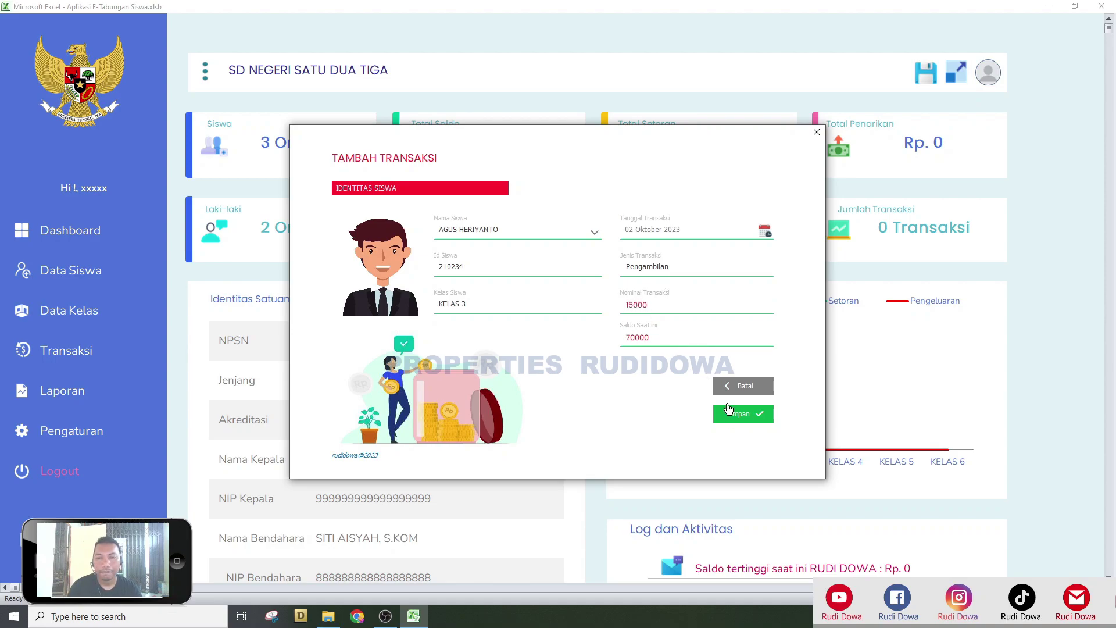
{"action": "left_click", "coordinate": [728, 412]}
{"action": "left_click", "coordinate": [561, 390]}
Record a 2000 Pengambilan withdrawal for the KELAS 2 student.
{"action": "left_click", "coordinate": [332, 189]}
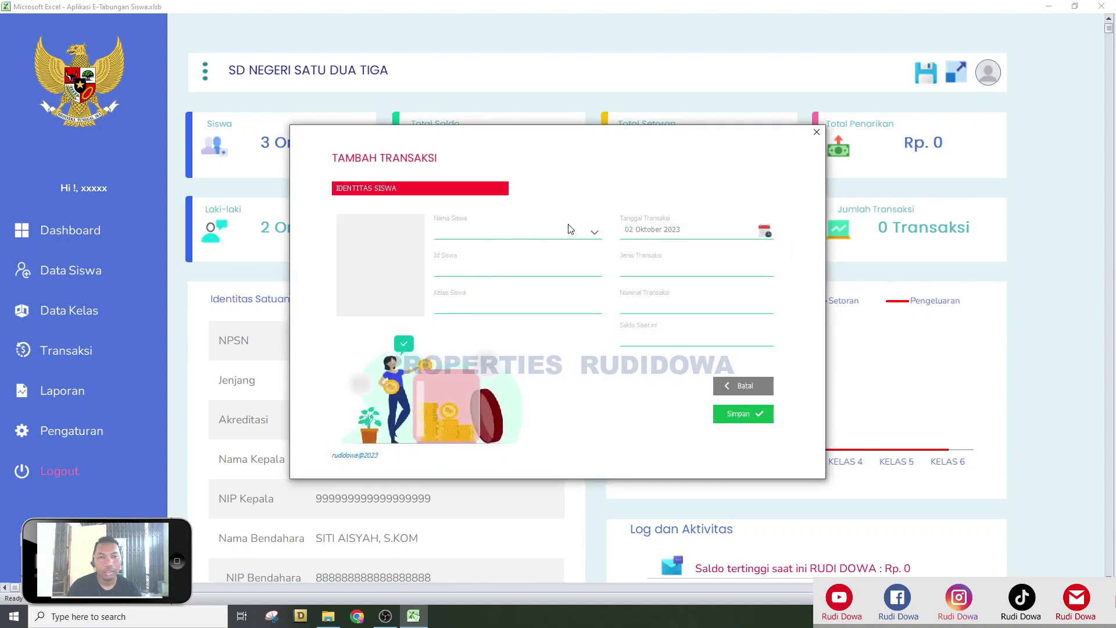
{"action": "left_click", "coordinate": [594, 232]}
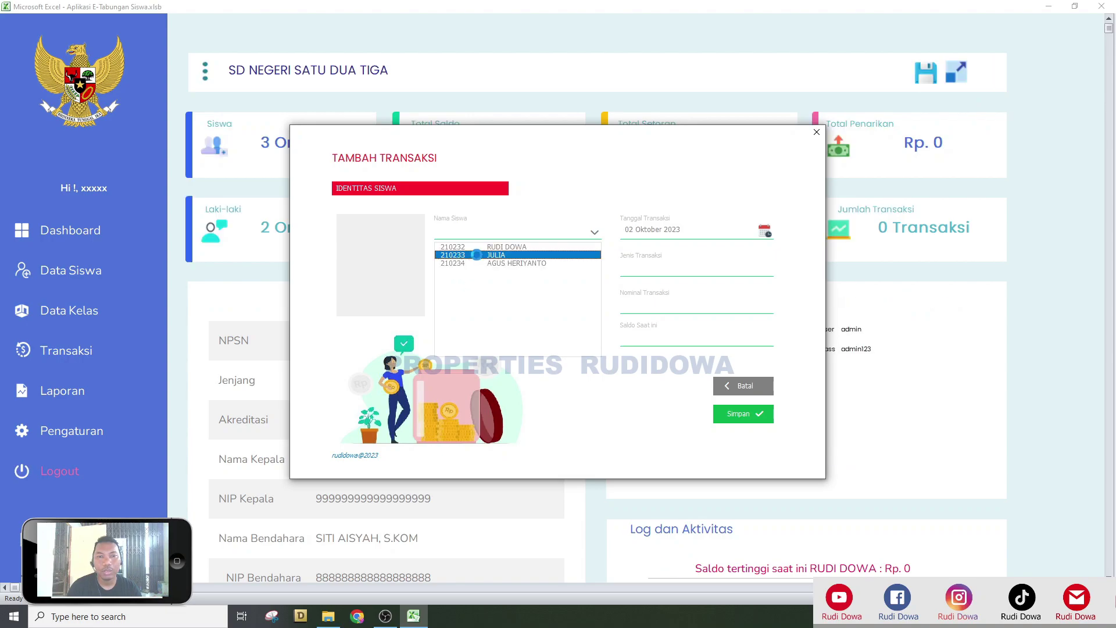
{"action": "left_click", "coordinate": [480, 257]}
{"action": "left_click", "coordinate": [670, 275]}
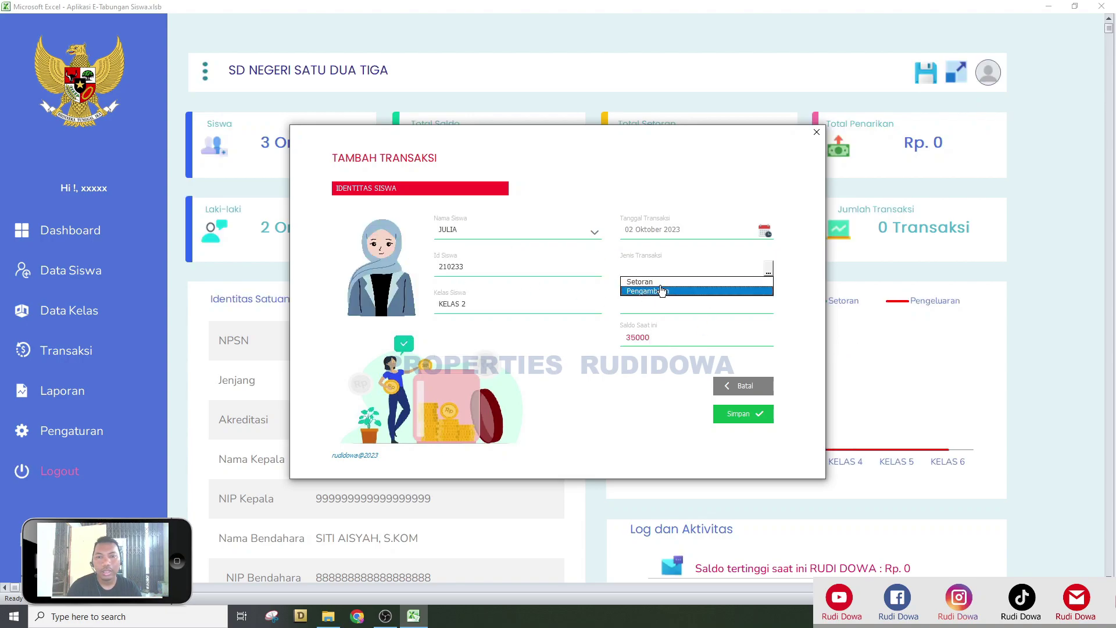
{"action": "left_click", "coordinate": [663, 293]}
{"action": "left_click", "coordinate": [658, 307]}
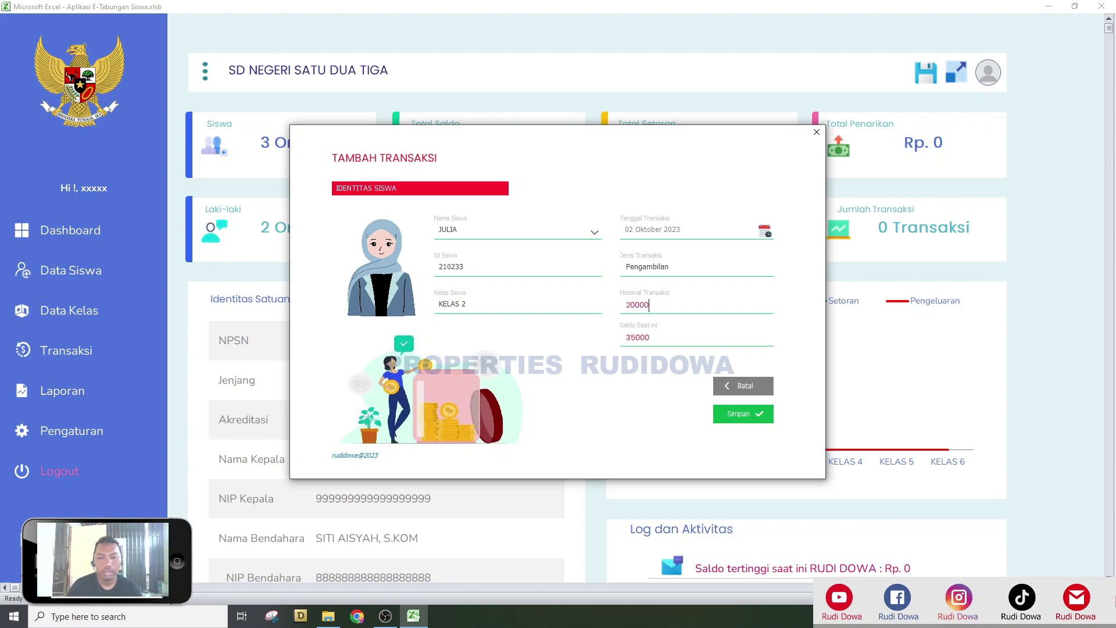
{"action": "left_click", "coordinate": [743, 414]}
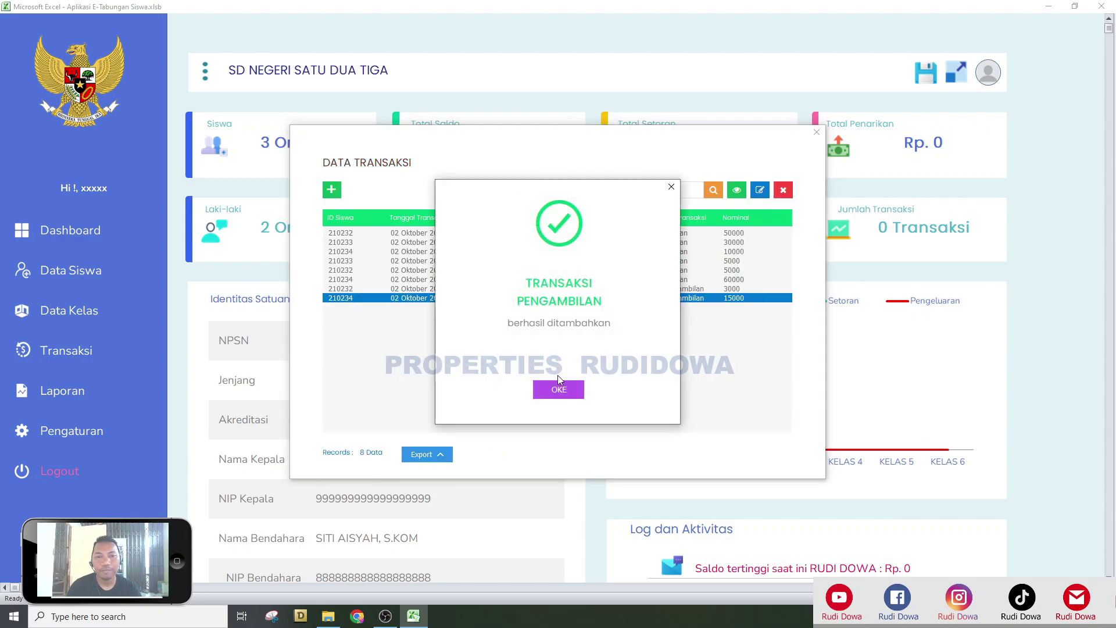
{"action": "left_click", "coordinate": [558, 386]}
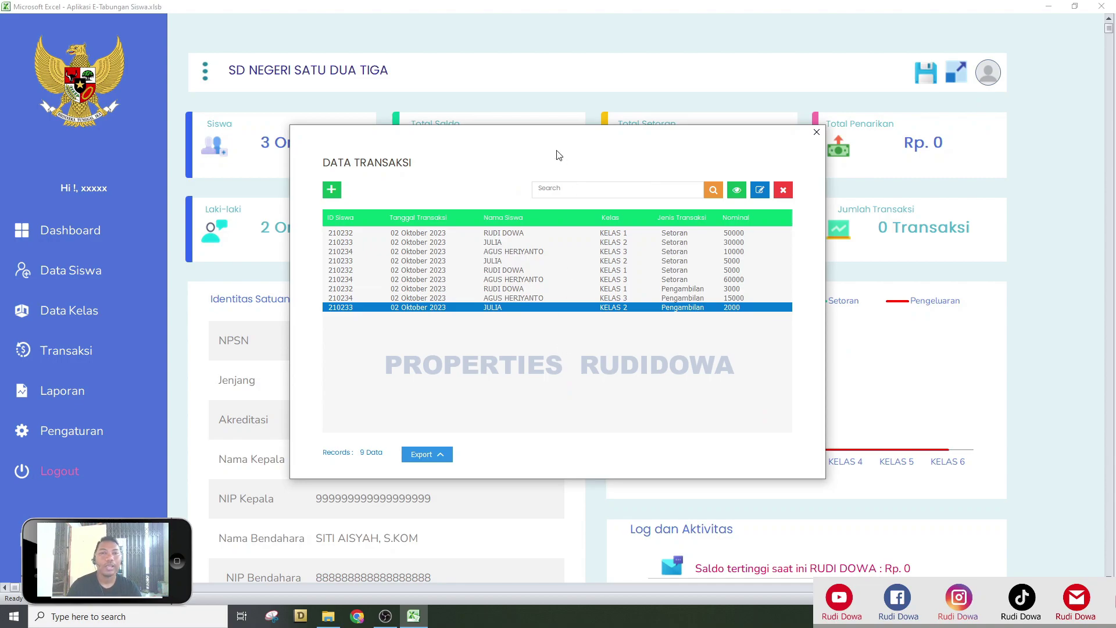
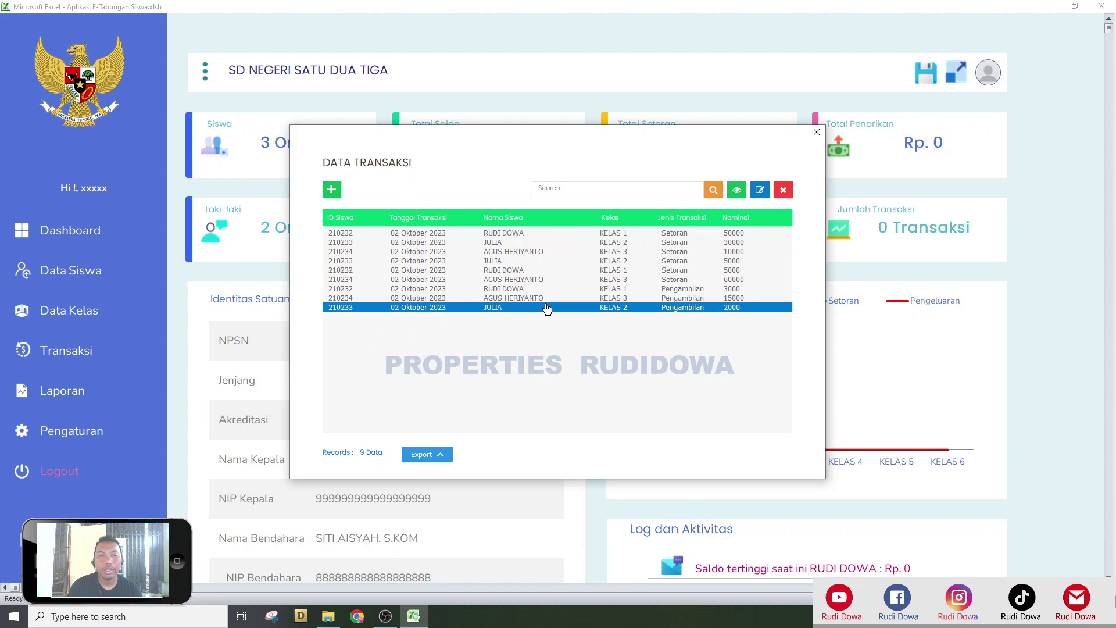
Edit JULIA's Pengambilan transaction so its Nominal Transaksi reads 2500 instead of 2000.
{"action": "left_click_drag", "start_coordinate": [605, 192], "coordinate": [511, 188]}
{"action": "left_click", "coordinate": [591, 192]}
{"action": "type", "text": "165053"}
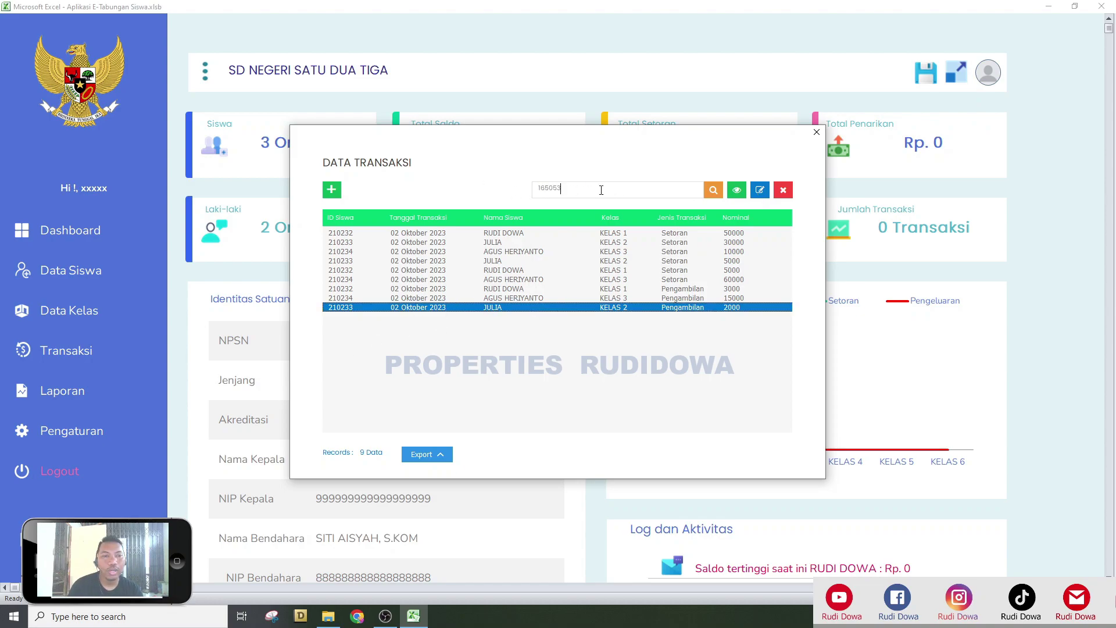
{"action": "left_click", "coordinate": [760, 191]}
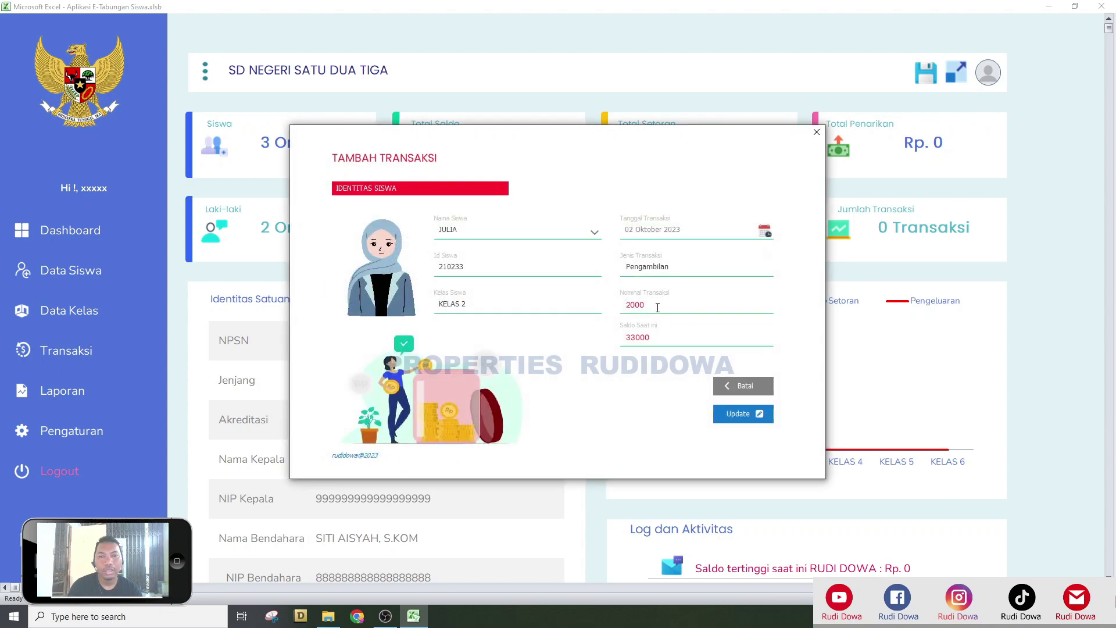
{"action": "left_click_drag", "start_coordinate": [657, 307], "coordinate": [634, 309]}
{"action": "type", "text": "500"}
{"action": "left_click", "coordinate": [755, 414]}
{"action": "left_click", "coordinate": [552, 400]}
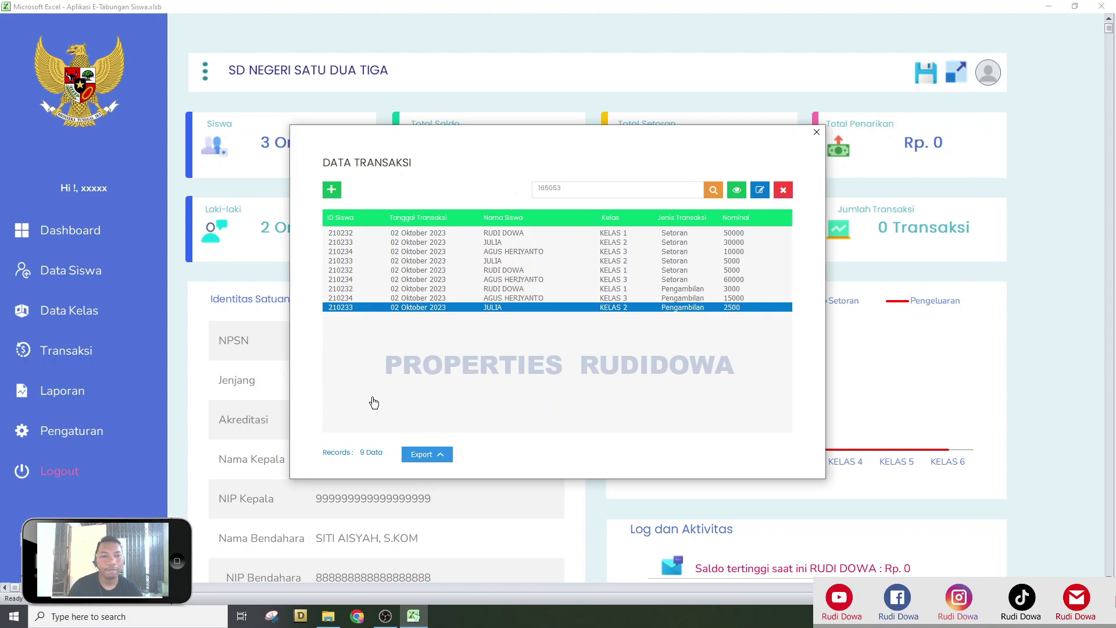
View the EXCEL export option, then close the Data Transaksi list to return to the dashboard.
{"action": "left_click", "coordinate": [439, 455]}
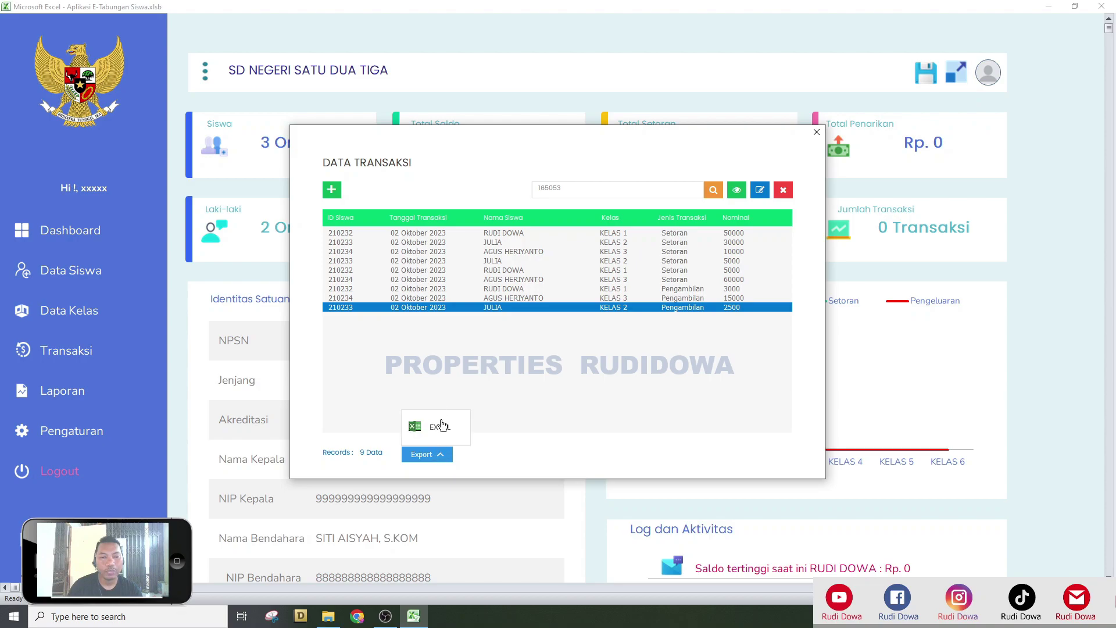
{"action": "left_click", "coordinate": [817, 133]}
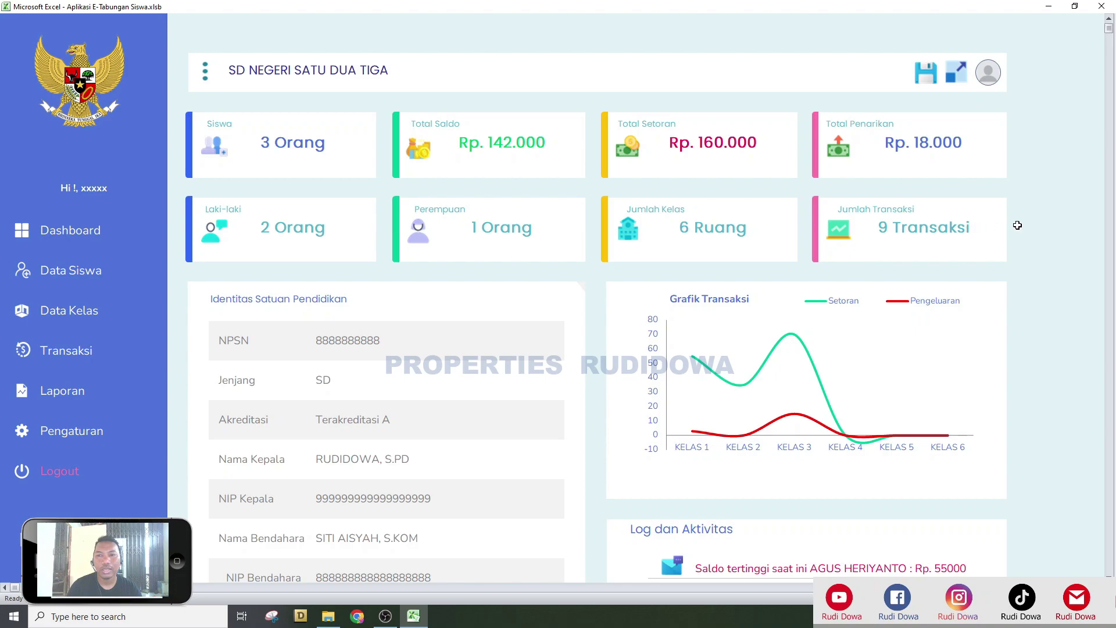
{"action": "scroll", "coordinate": [998, 282], "scroll_direction": "down", "scroll_amount": 1}
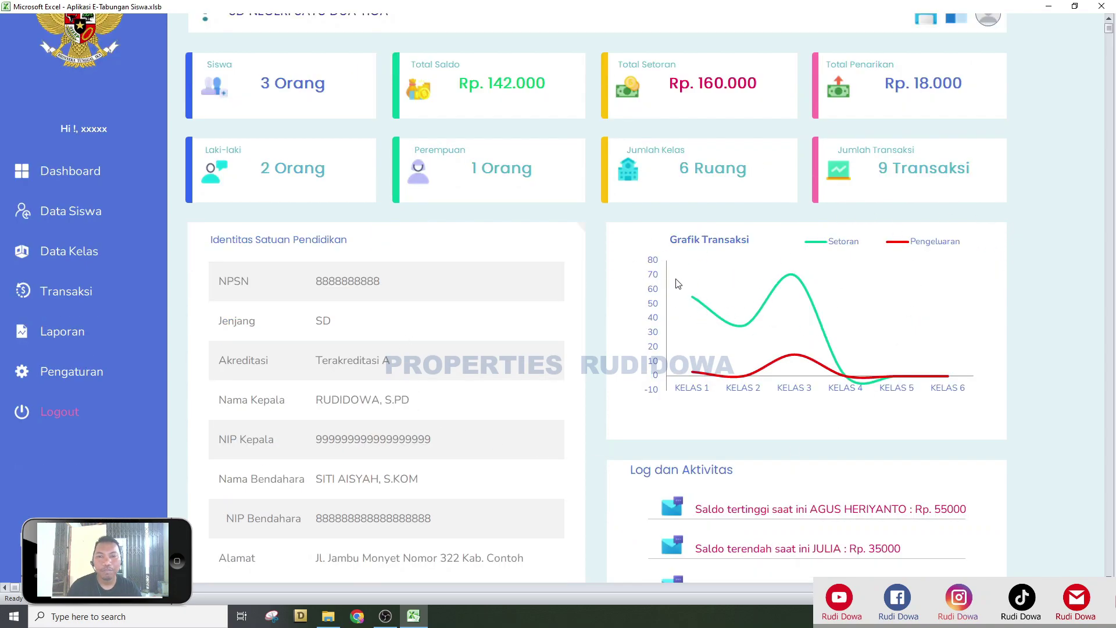
{"action": "scroll", "coordinate": [840, 329], "scroll_direction": "down", "scroll_amount": 1}
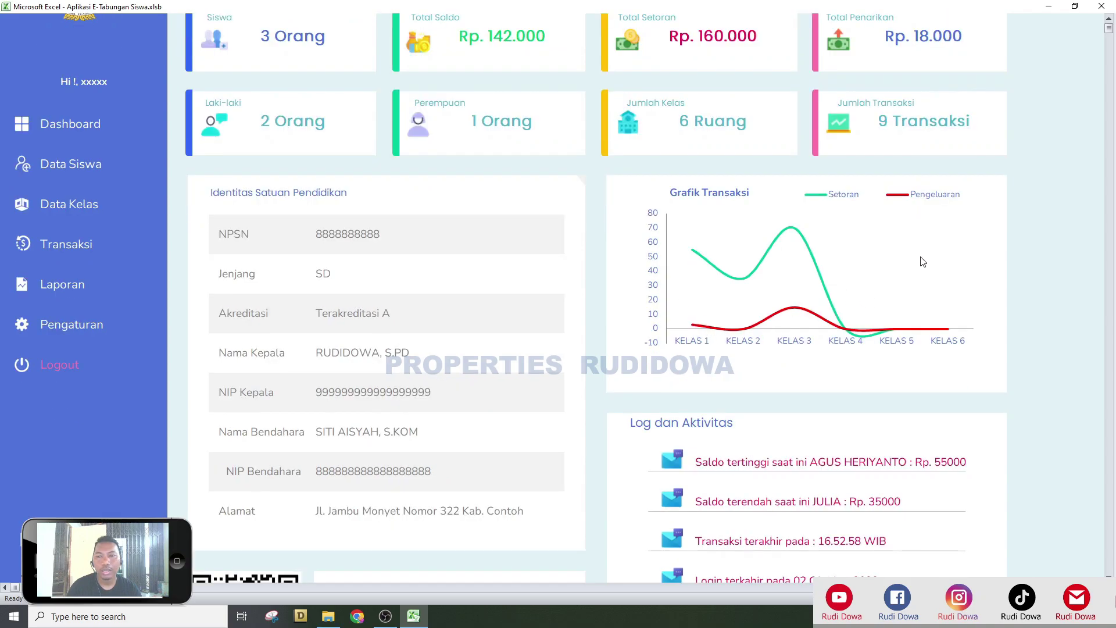
{"action": "scroll", "coordinate": [884, 273], "scroll_direction": "down", "scroll_amount": 2}
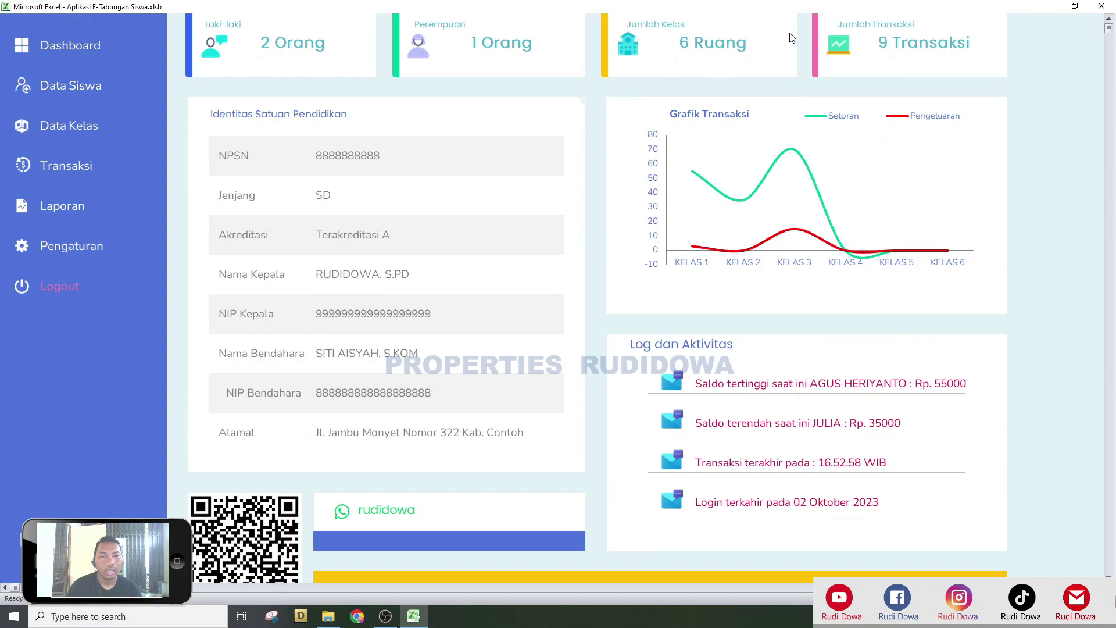
{"action": "scroll", "coordinate": [951, 262], "scroll_direction": "down", "scroll_amount": 2}
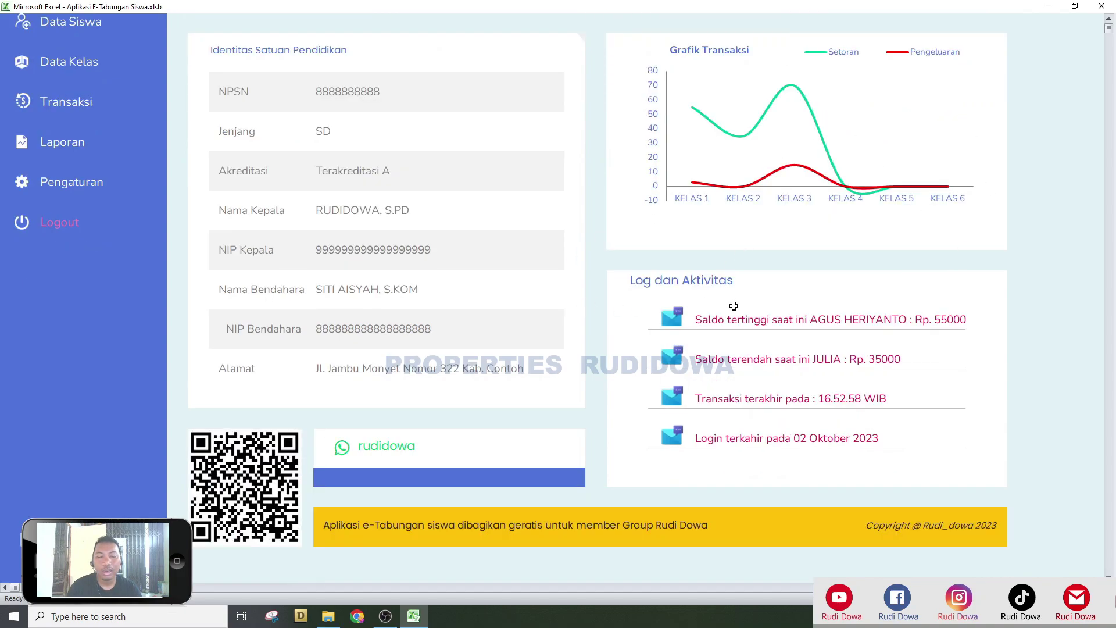
{"action": "scroll", "coordinate": [733, 305], "scroll_direction": "down", "scroll_amount": 2}
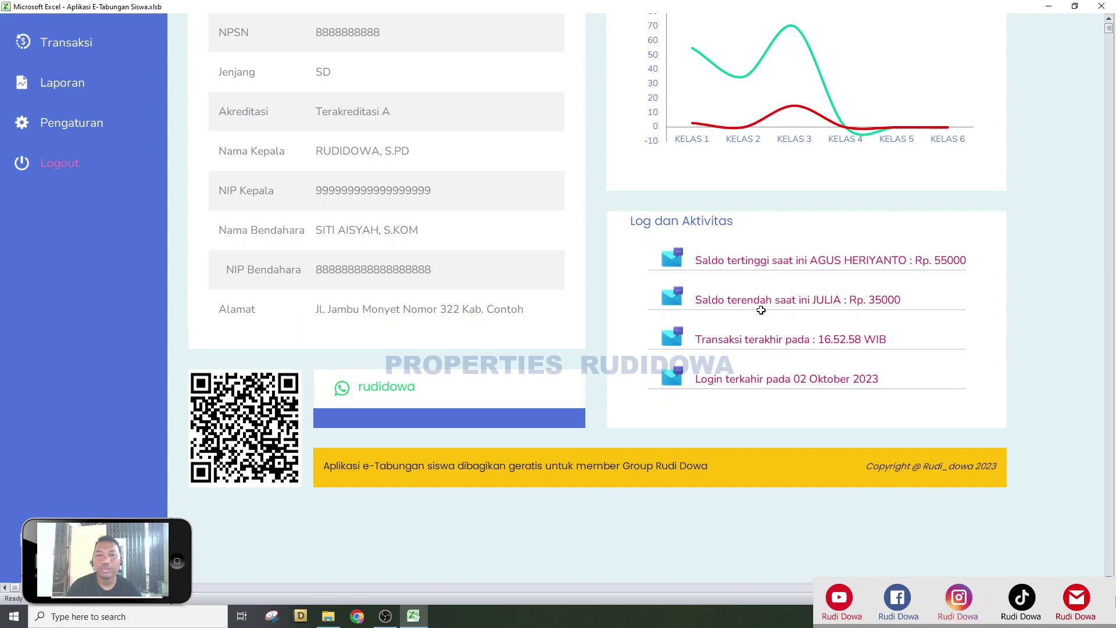
{"action": "scroll", "coordinate": [761, 308], "scroll_direction": "down", "scroll_amount": 2}
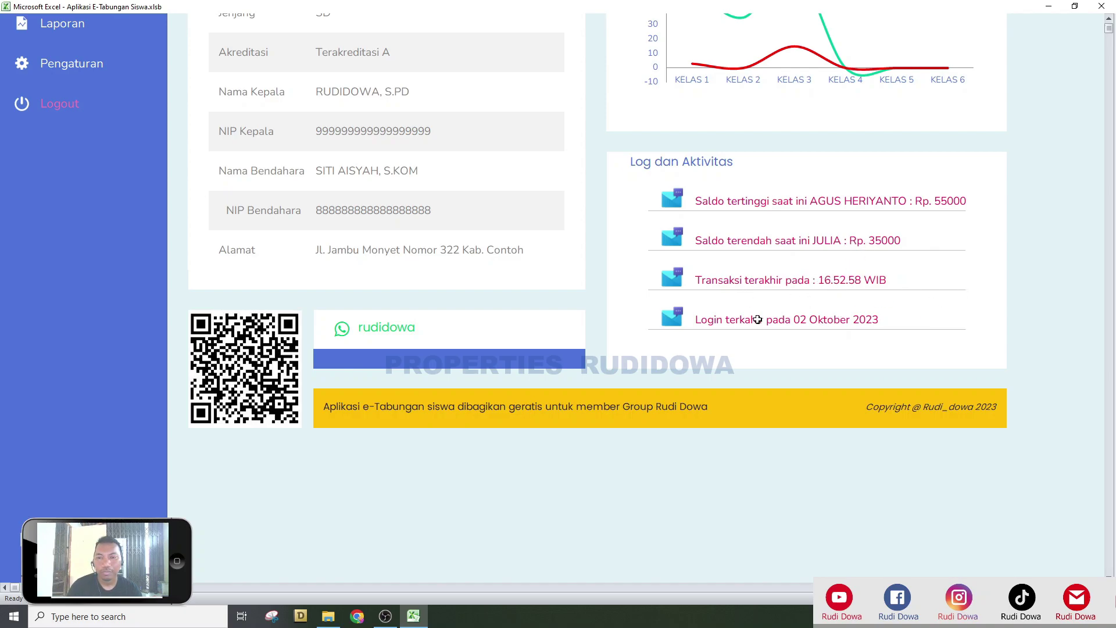
{"action": "scroll", "coordinate": [756, 320], "scroll_direction": "up", "scroll_amount": 5}
{"action": "scroll", "coordinate": [821, 239], "scroll_direction": "up", "scroll_amount": 2}
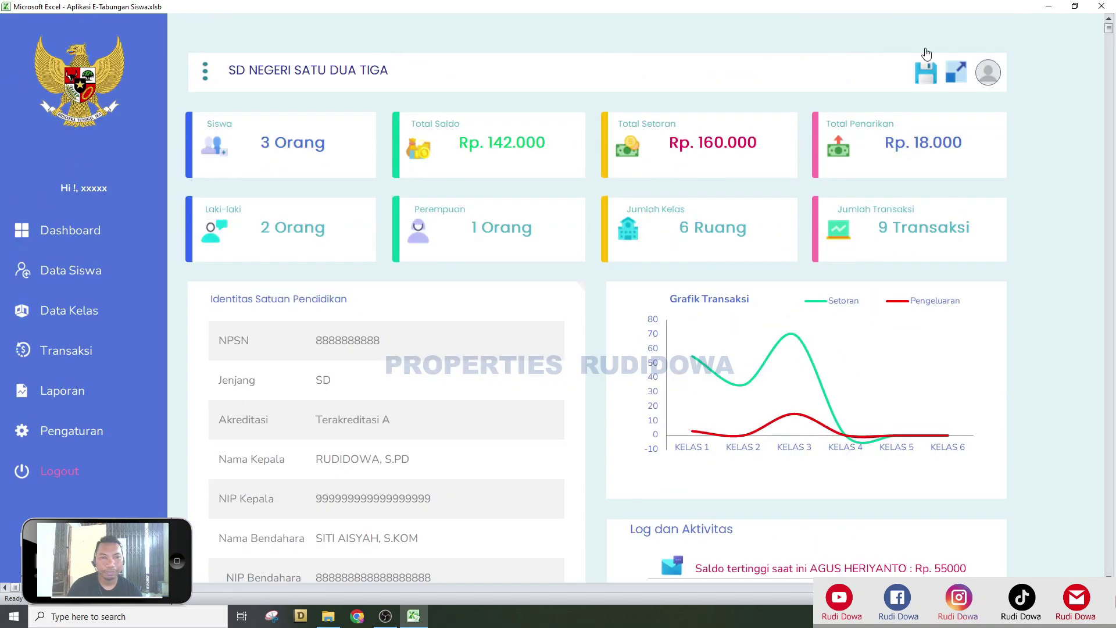
Save the workbook and filter the Laporan report to Setoran transactions only.
{"action": "left_click", "coordinate": [925, 79]}
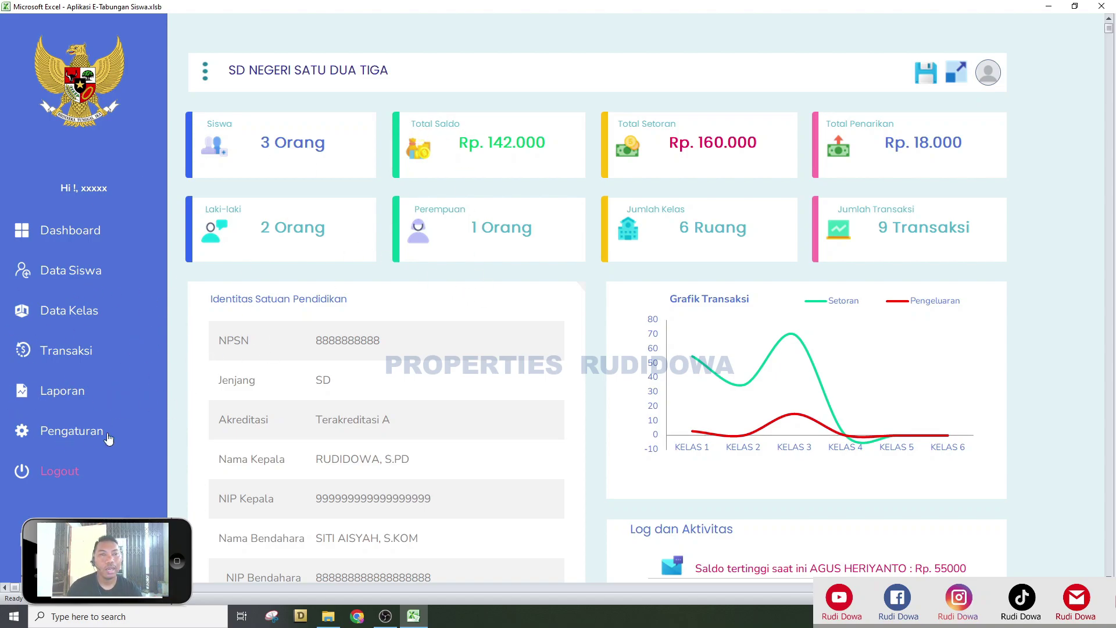
{"action": "left_click", "coordinate": [53, 393]}
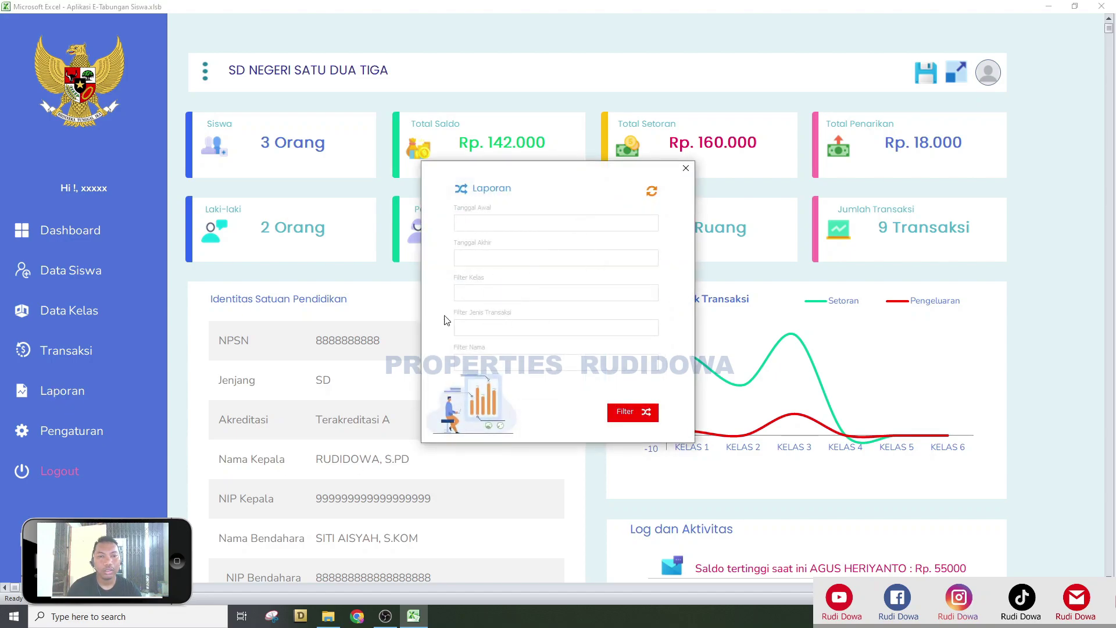
{"action": "left_click", "coordinate": [508, 336]}
{"action": "left_click", "coordinate": [488, 347]}
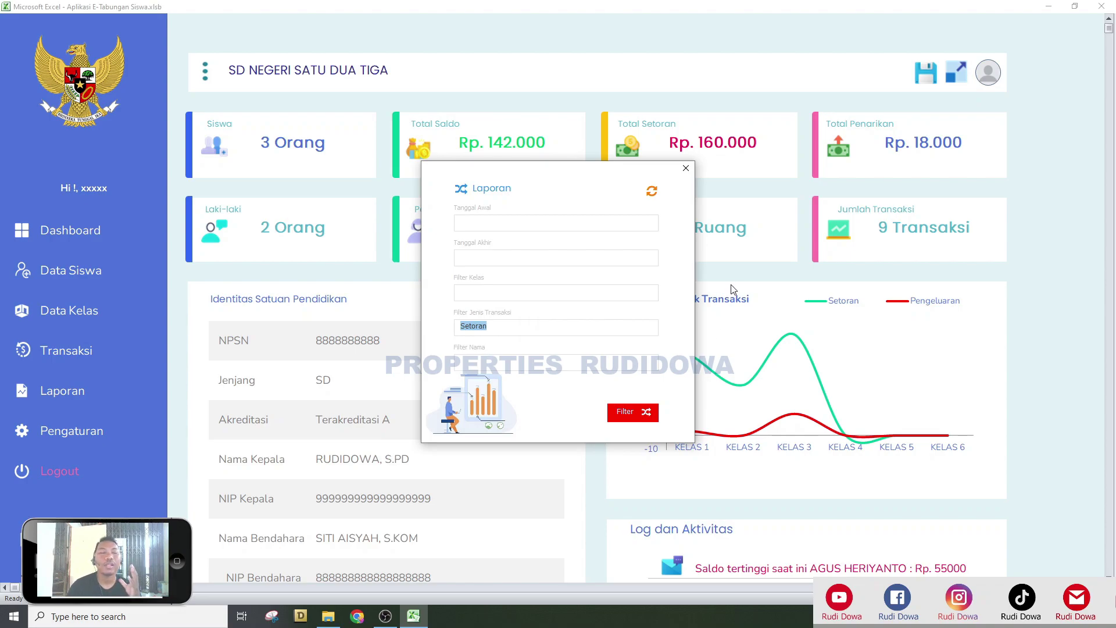
{"action": "left_click", "coordinate": [528, 327]}
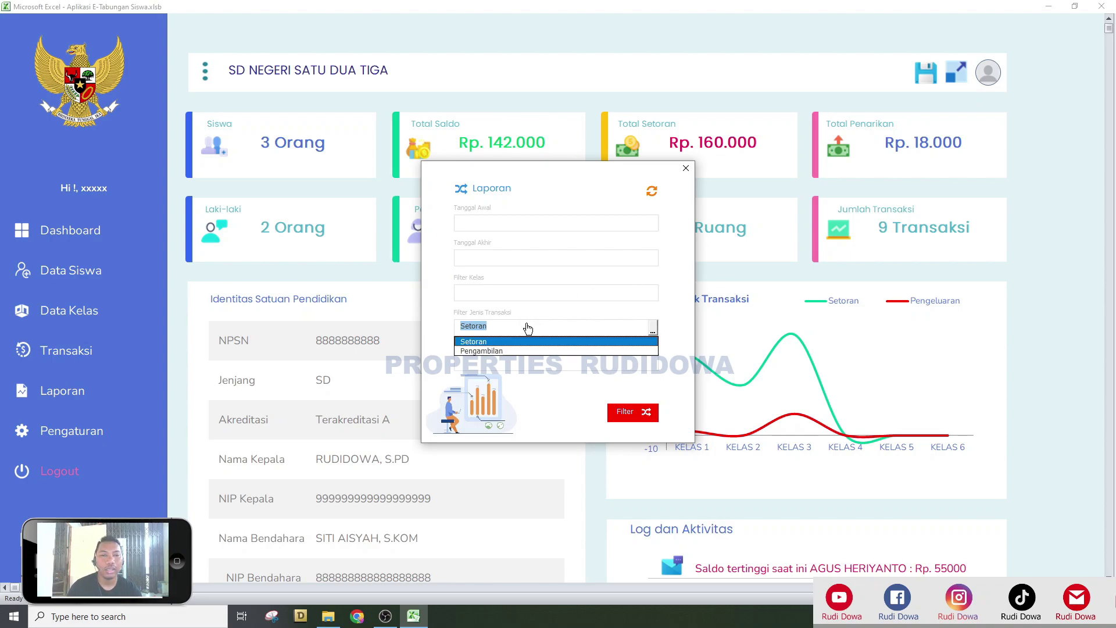
{"action": "left_click", "coordinate": [473, 343]}
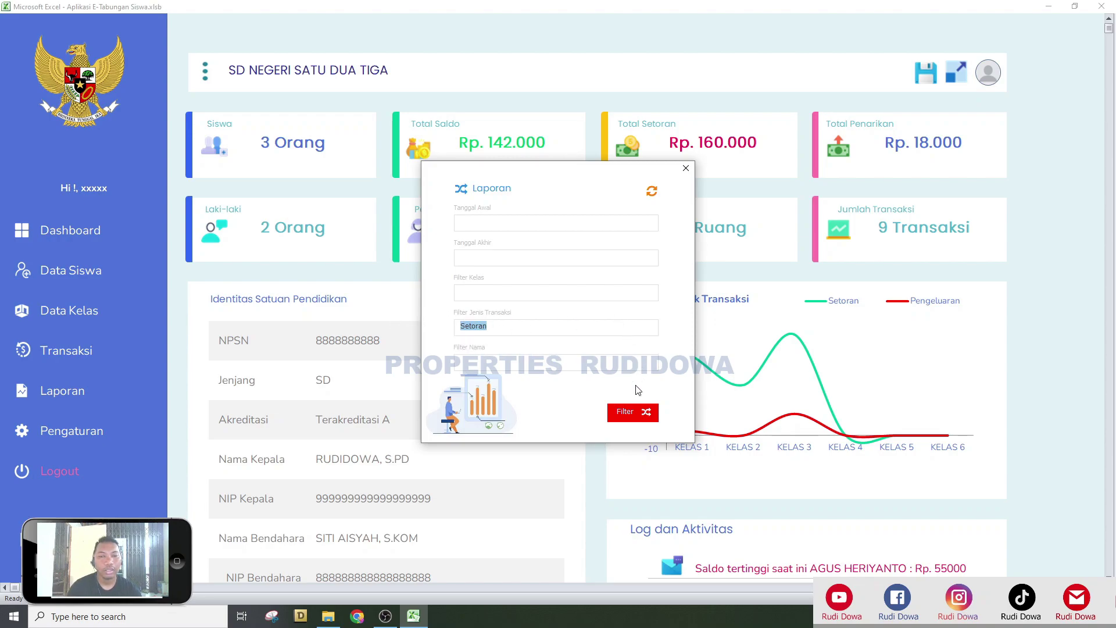
{"action": "left_click", "coordinate": [633, 414]}
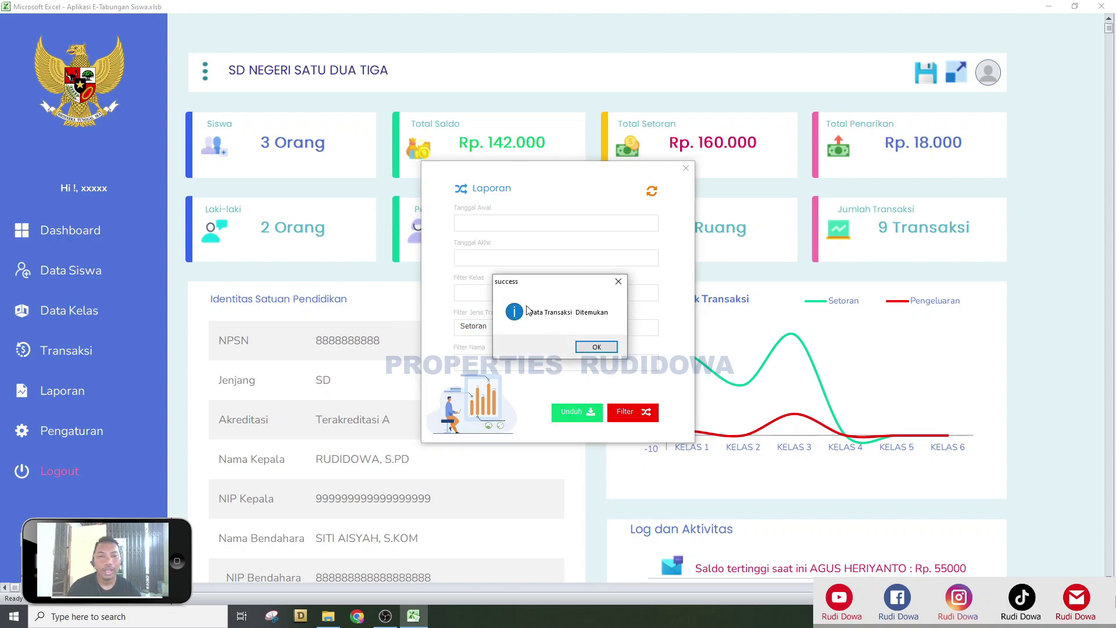
{"action": "left_click", "coordinate": [598, 348]}
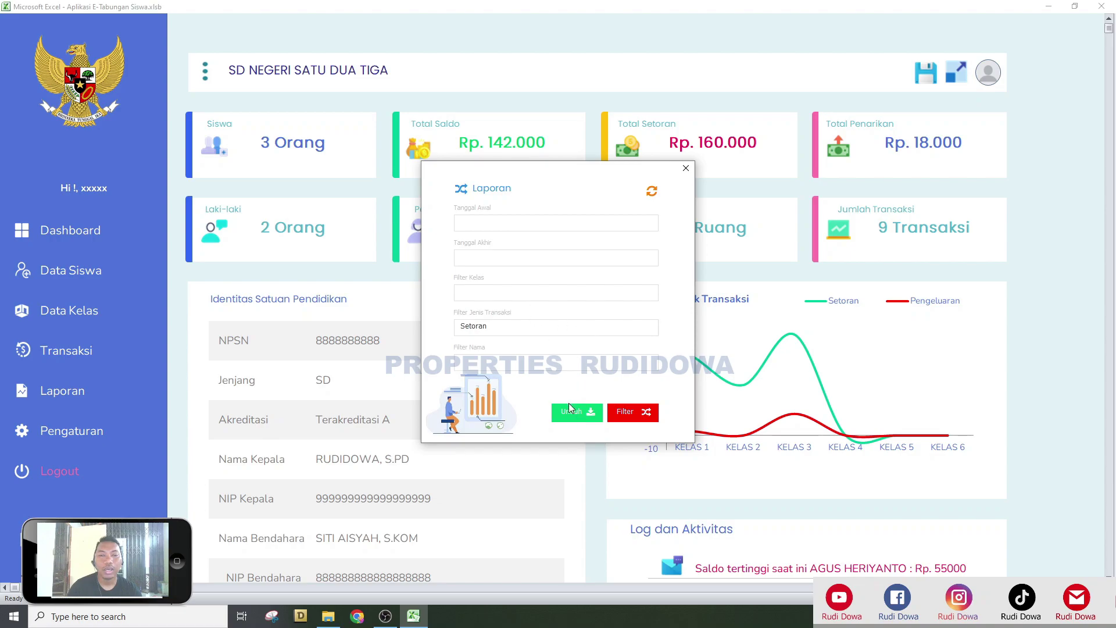
Download the Setoran report as an Excel file and close the Laporan form.
{"action": "left_click", "coordinate": [573, 415]}
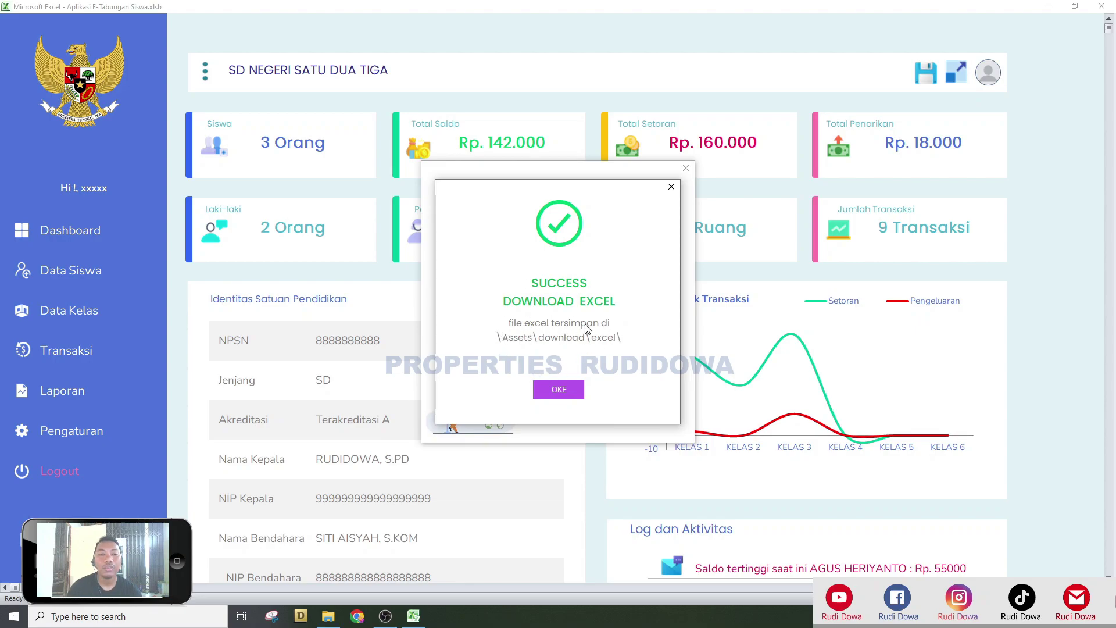
{"action": "left_click", "coordinate": [567, 390]}
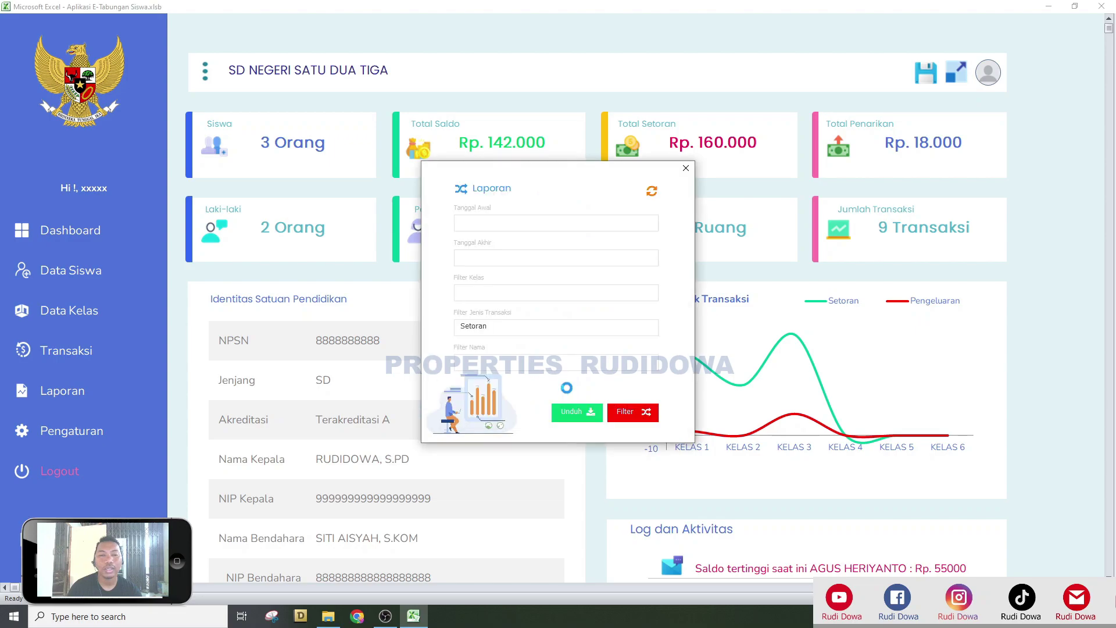
{"action": "left_click", "coordinate": [686, 168]}
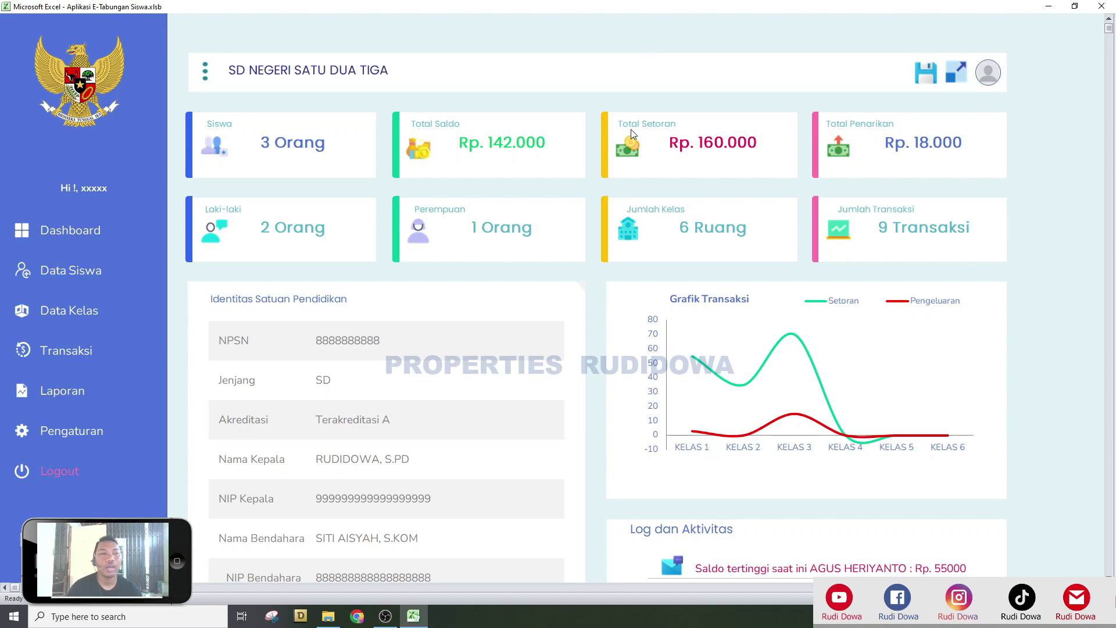
Export the Data Siswa student list to Excel and close it.
{"action": "left_click", "coordinate": [81, 272]}
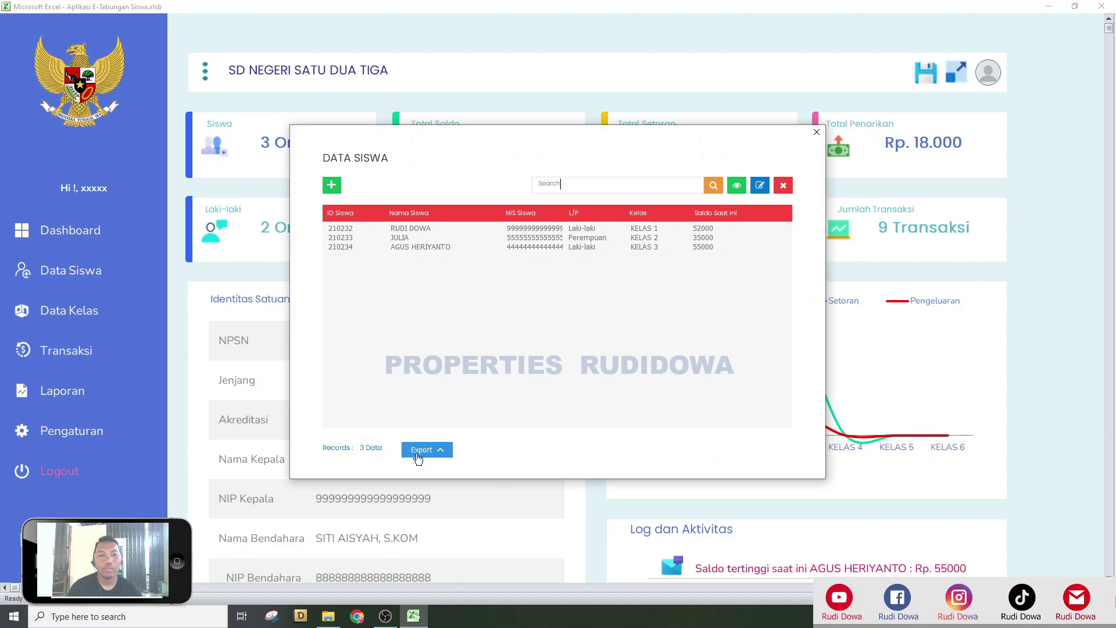
{"action": "left_click", "coordinate": [419, 454]}
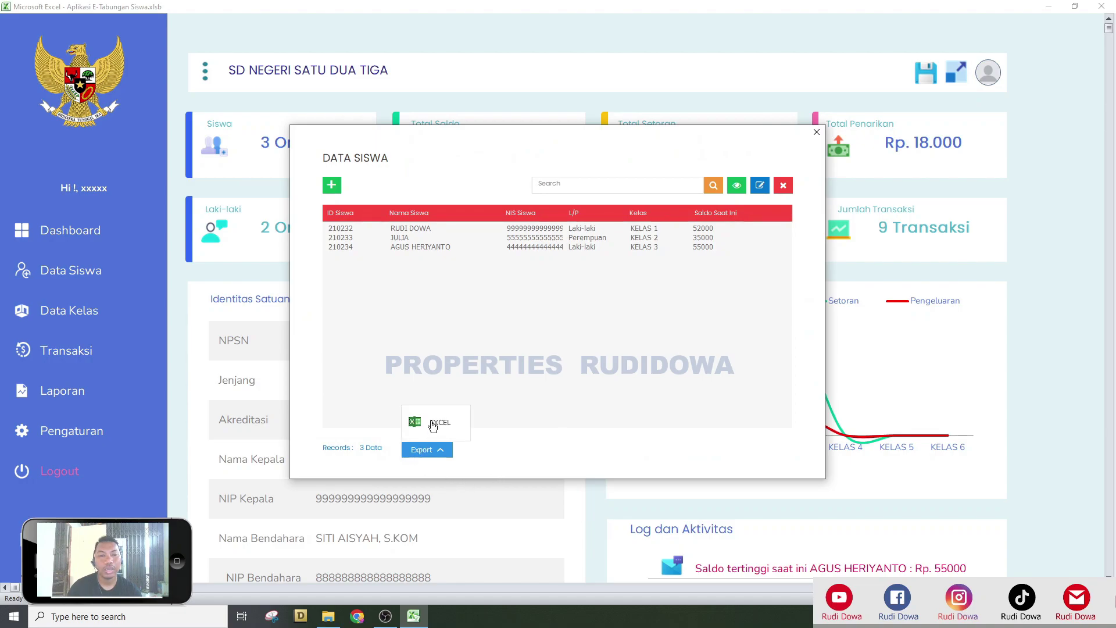
{"action": "left_click", "coordinate": [433, 426]}
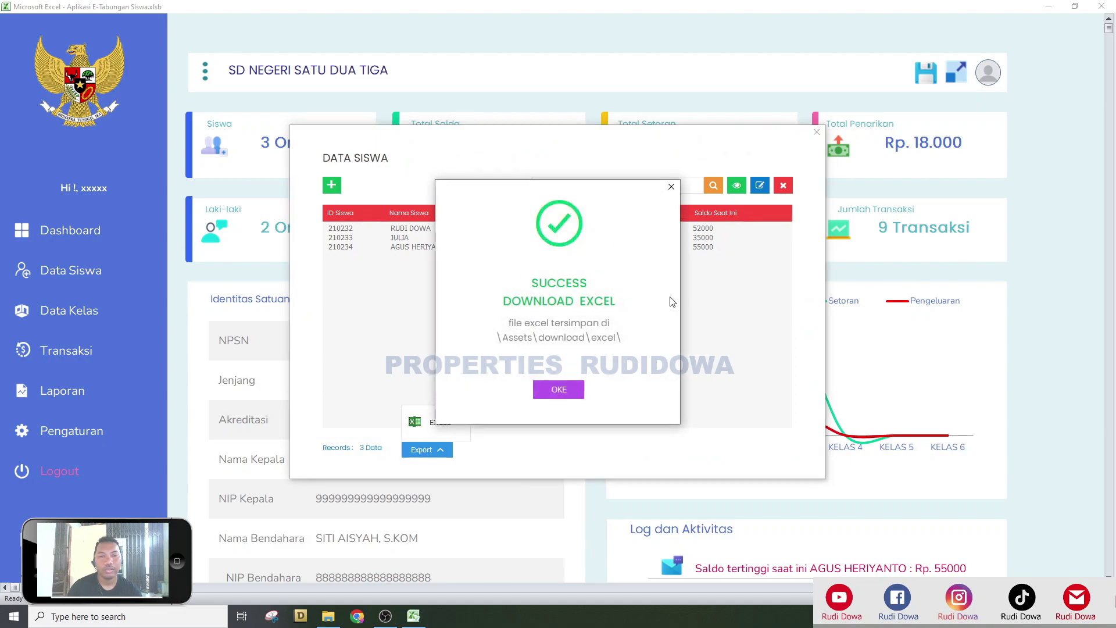
{"action": "left_click", "coordinate": [567, 392]}
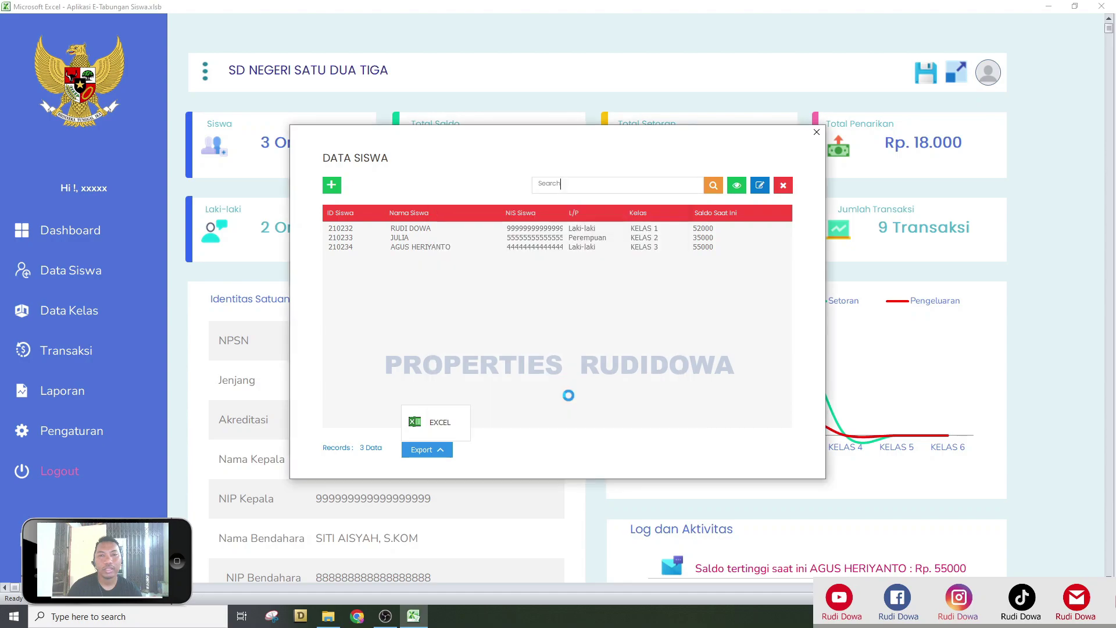
{"action": "left_click", "coordinate": [817, 133]}
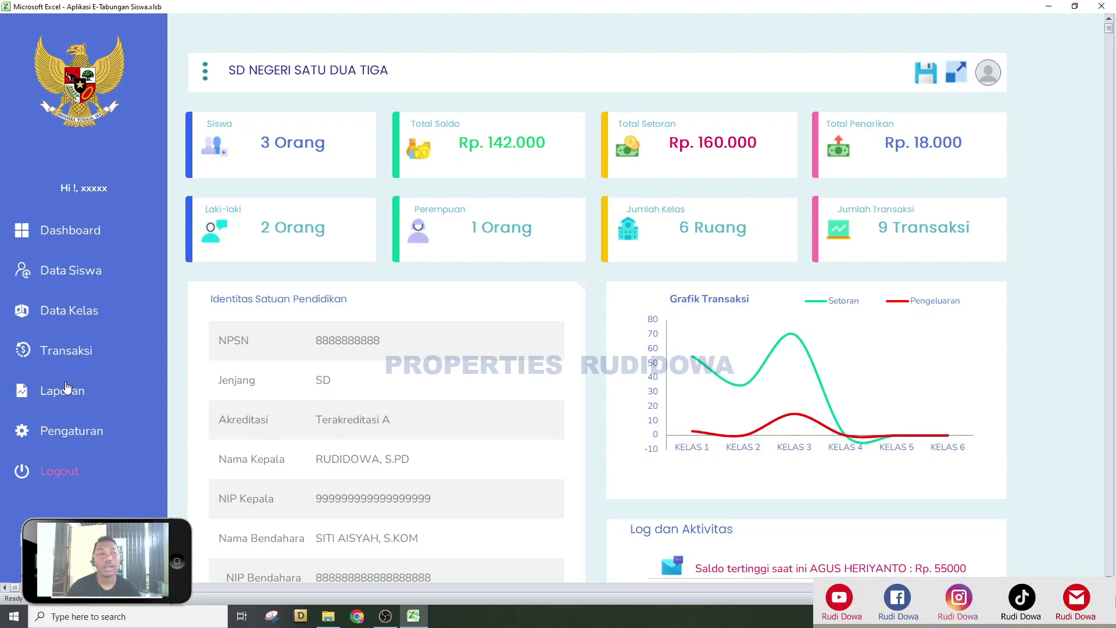
Export the Data Transaksi list to Excel and close it, returning to the dashboard.
{"action": "left_click", "coordinate": [55, 353]}
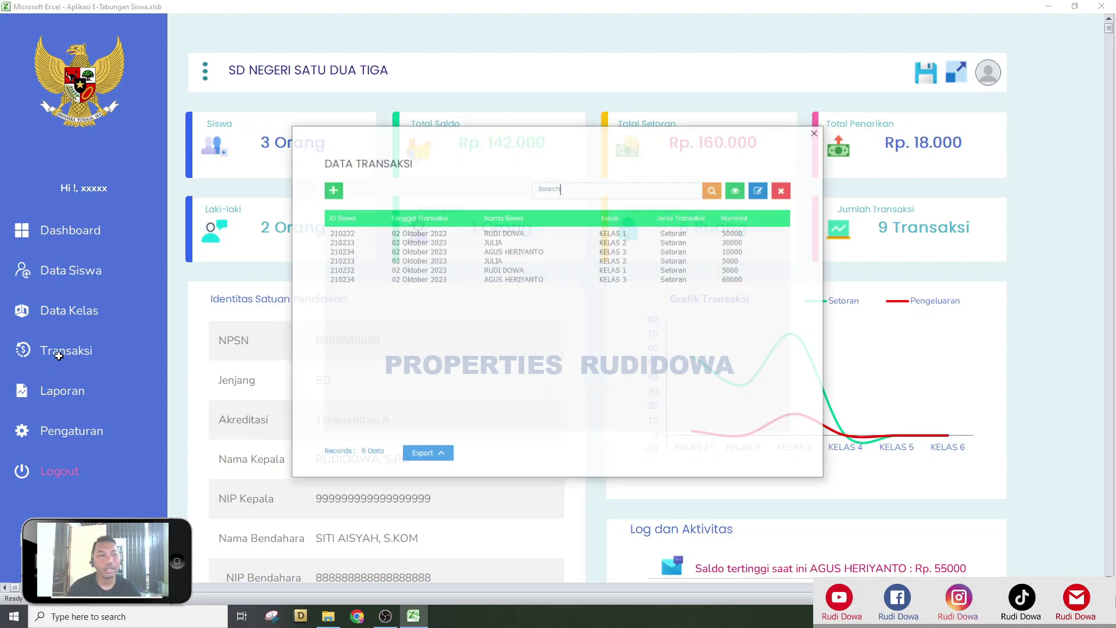
{"action": "left_click", "coordinate": [429, 456]}
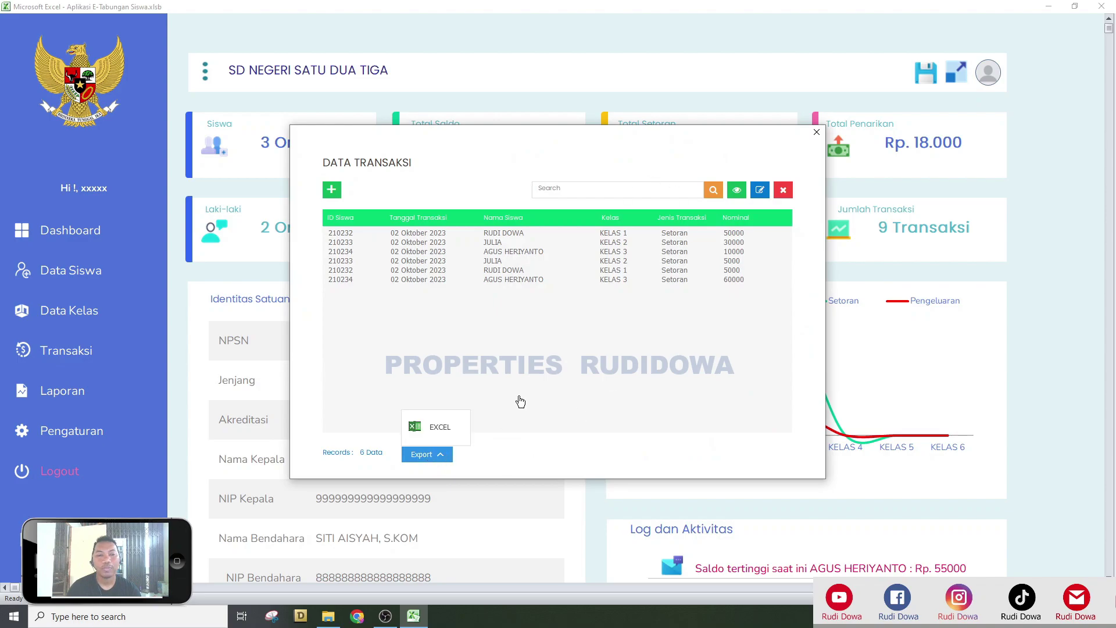
{"action": "left_click", "coordinate": [433, 428]}
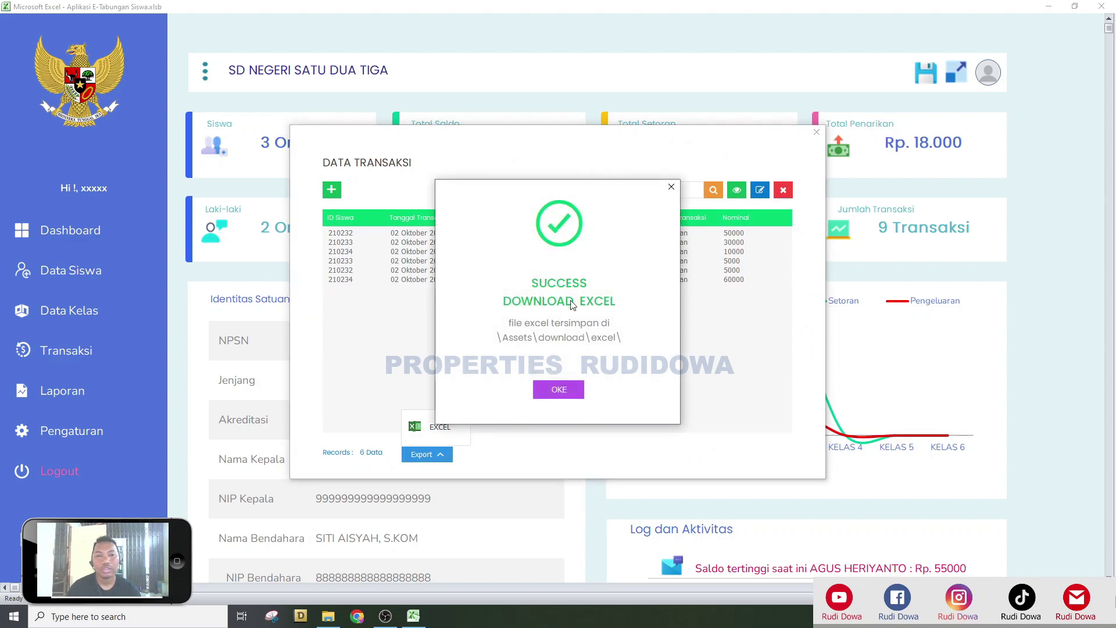
{"action": "left_click", "coordinate": [559, 390]}
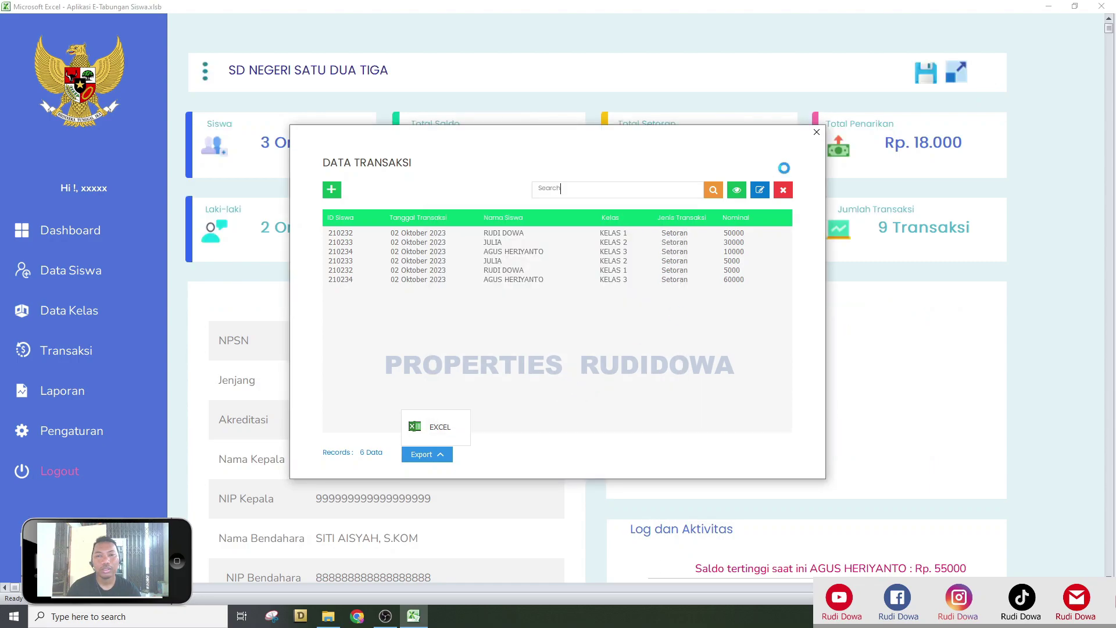
{"action": "left_click", "coordinate": [817, 131]}
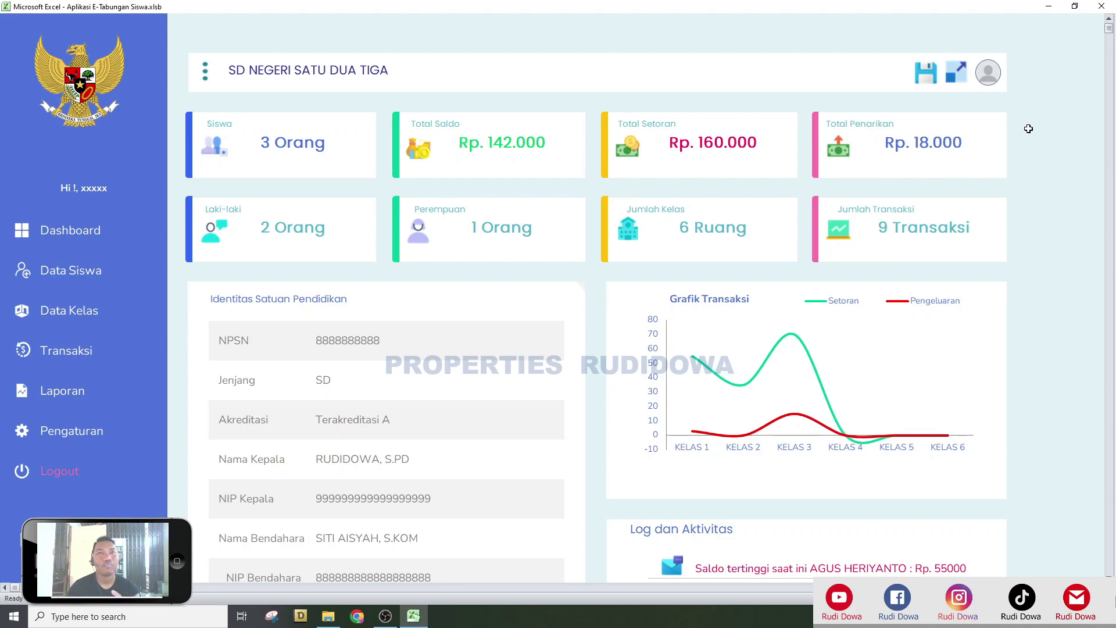
In the Ganti Identitas Pengguna form, replace the user's display name with a new one.
{"action": "left_click", "coordinate": [991, 71]}
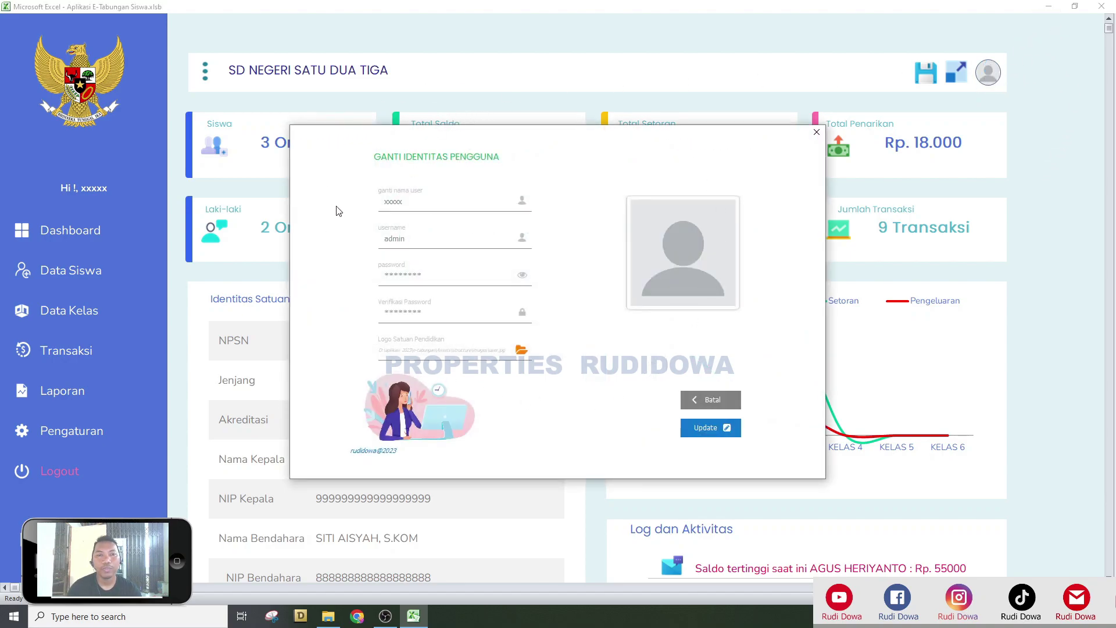
{"action": "left_click_drag", "start_coordinate": [417, 206], "coordinate": [372, 206]}
{"action": "left_click", "coordinate": [816, 132]}
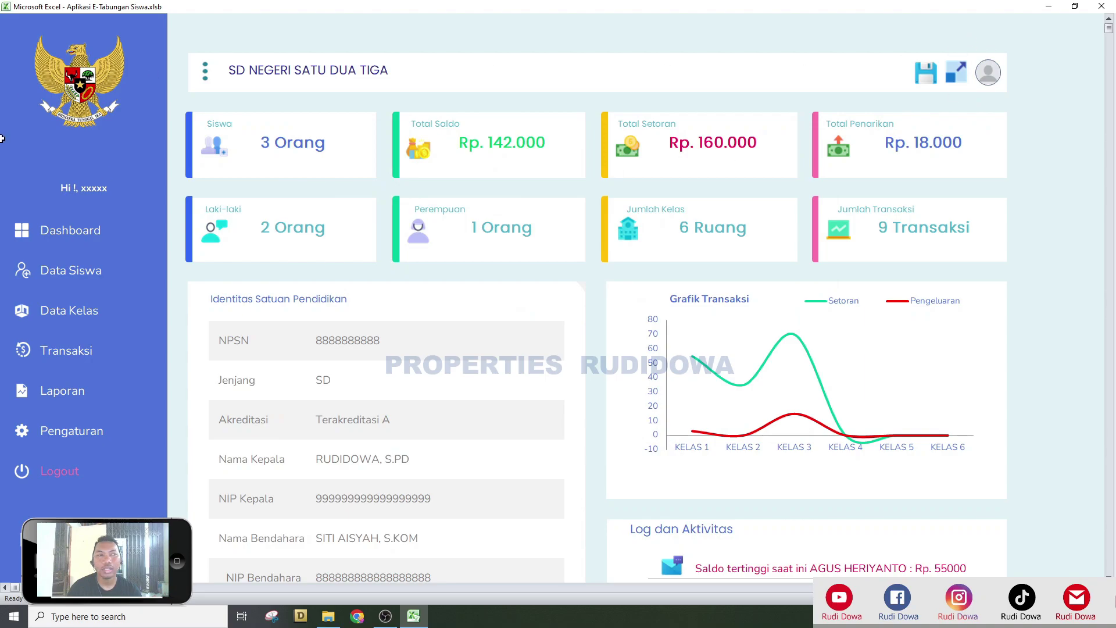
{"action": "left_click", "coordinate": [987, 72]}
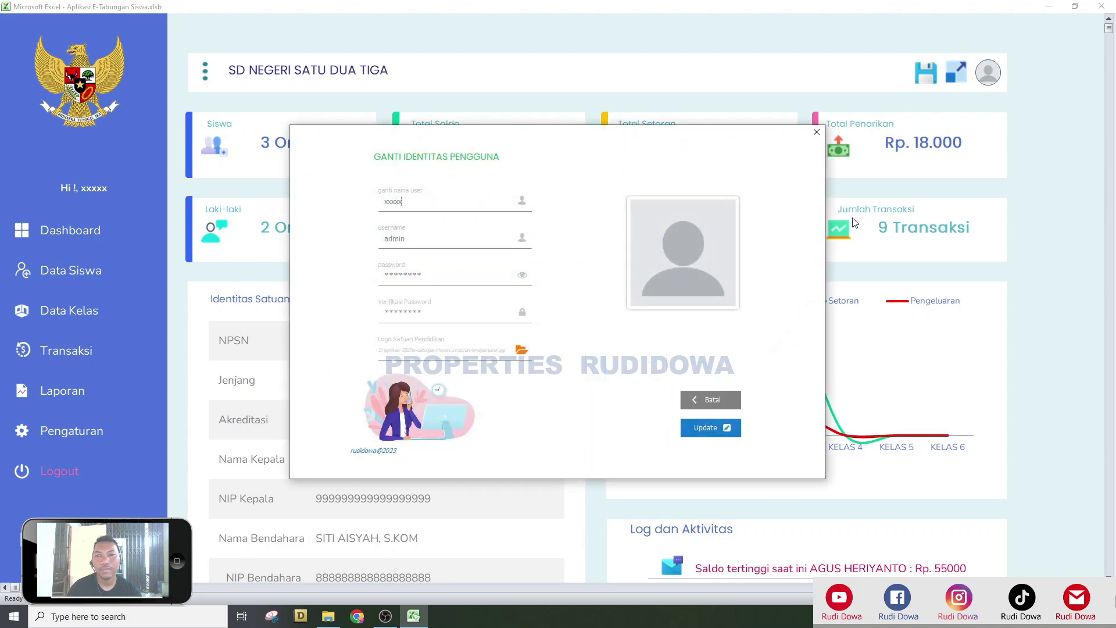
{"action": "left_click_drag", "start_coordinate": [412, 201], "coordinate": [328, 205]}
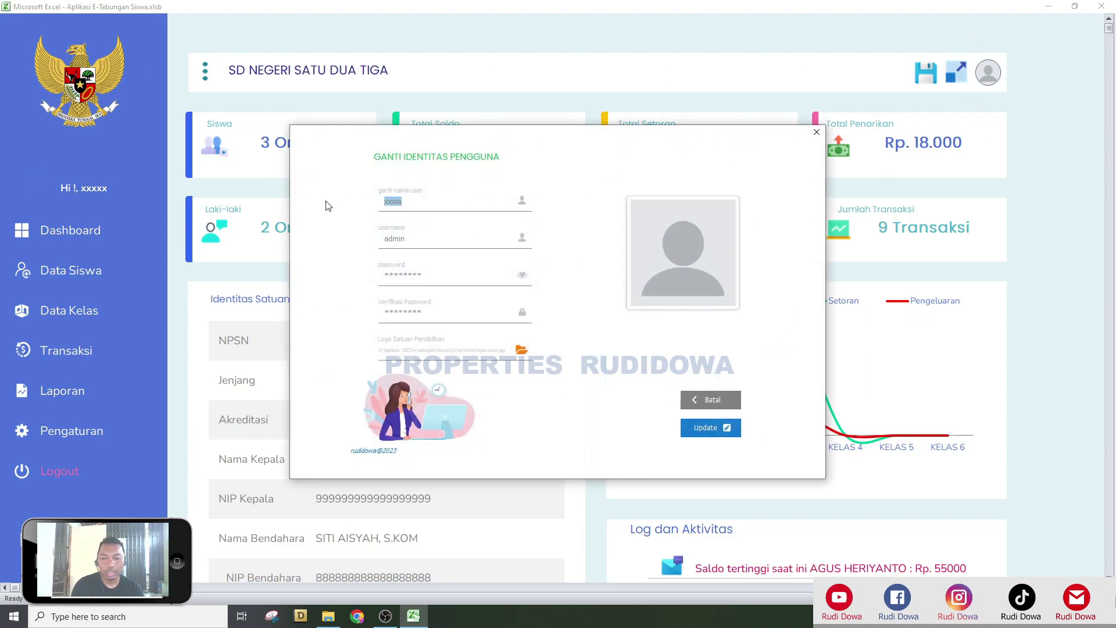
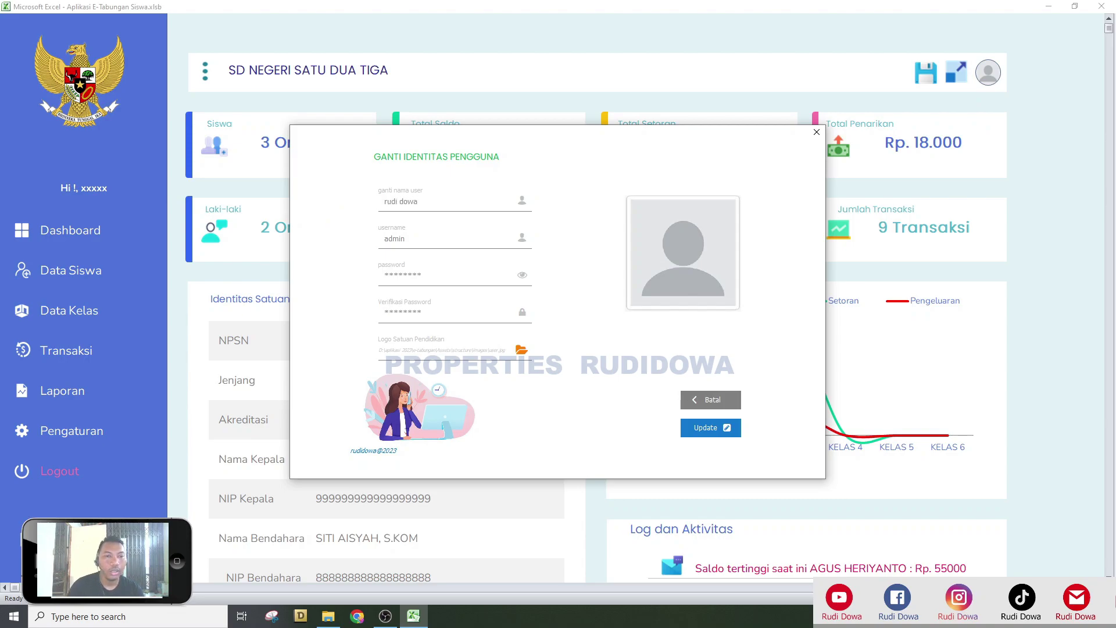
Replace the username and enter a new password in both password fields.
{"action": "left_click_drag", "start_coordinate": [406, 245], "coordinate": [374, 250]}
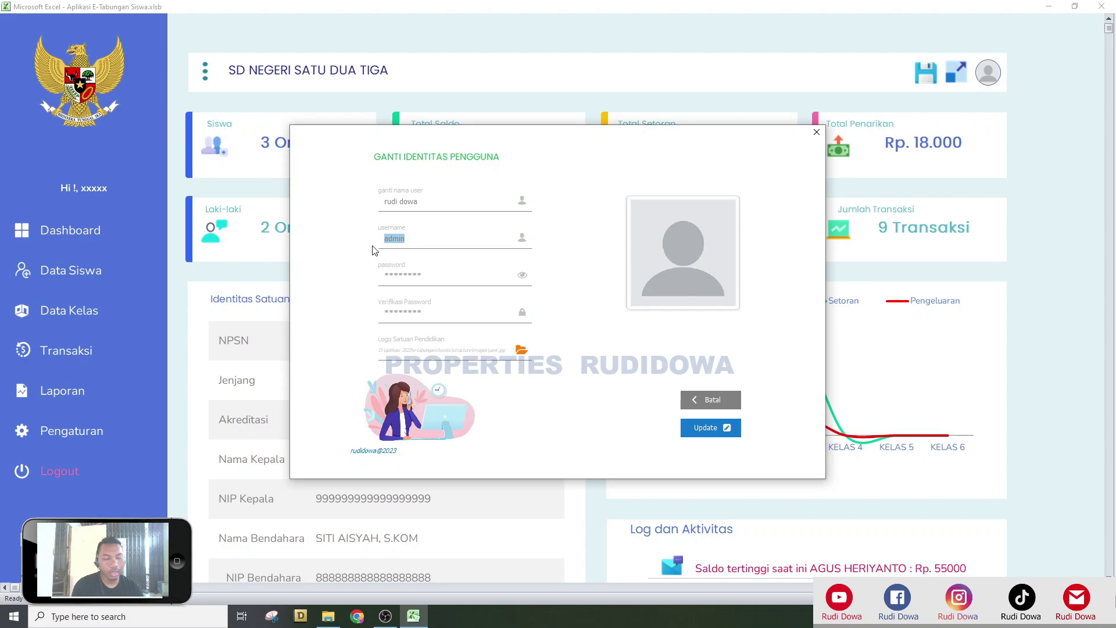
{"action": "type", "text": "rudi"}
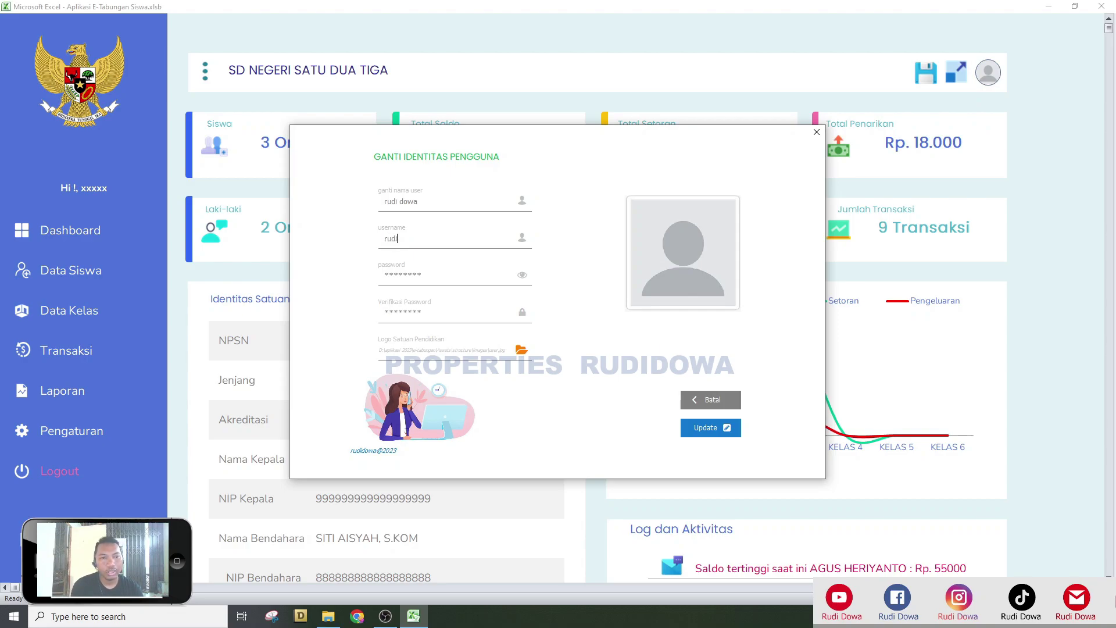
{"action": "key", "text": "Tab"}
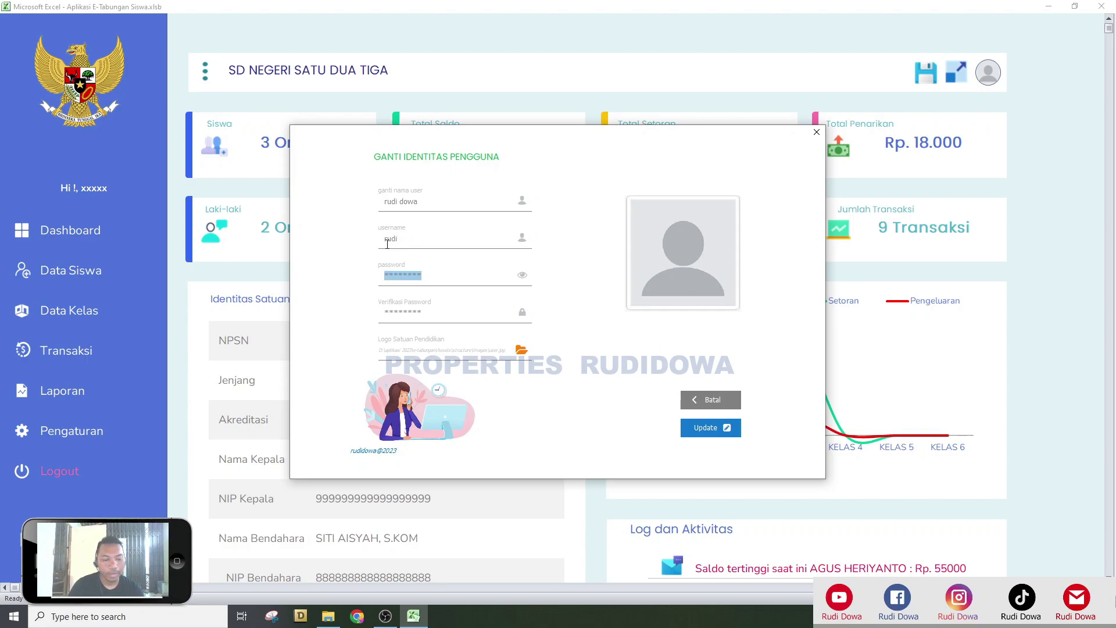
{"action": "type", "text": "1"}
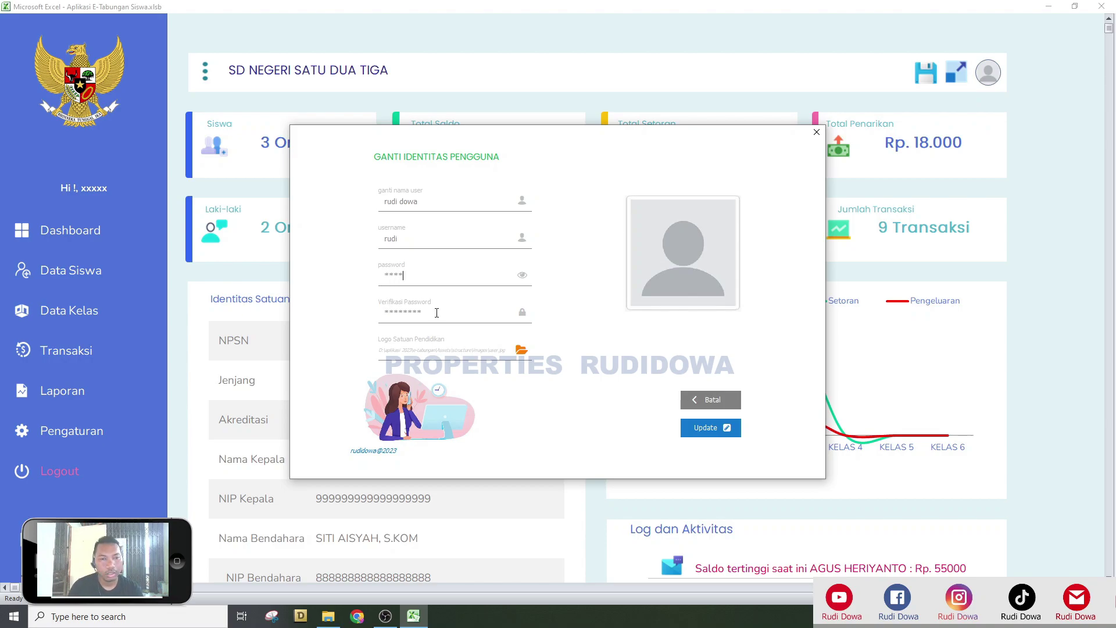
{"action": "key", "text": "Tab"}
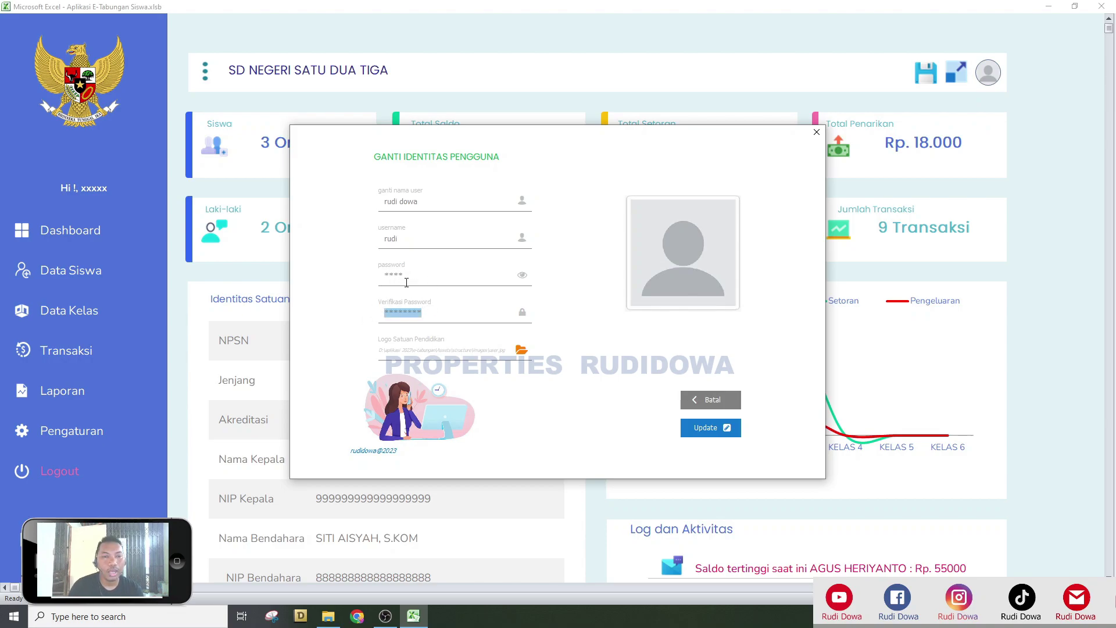
{"action": "type", "text": "1"}
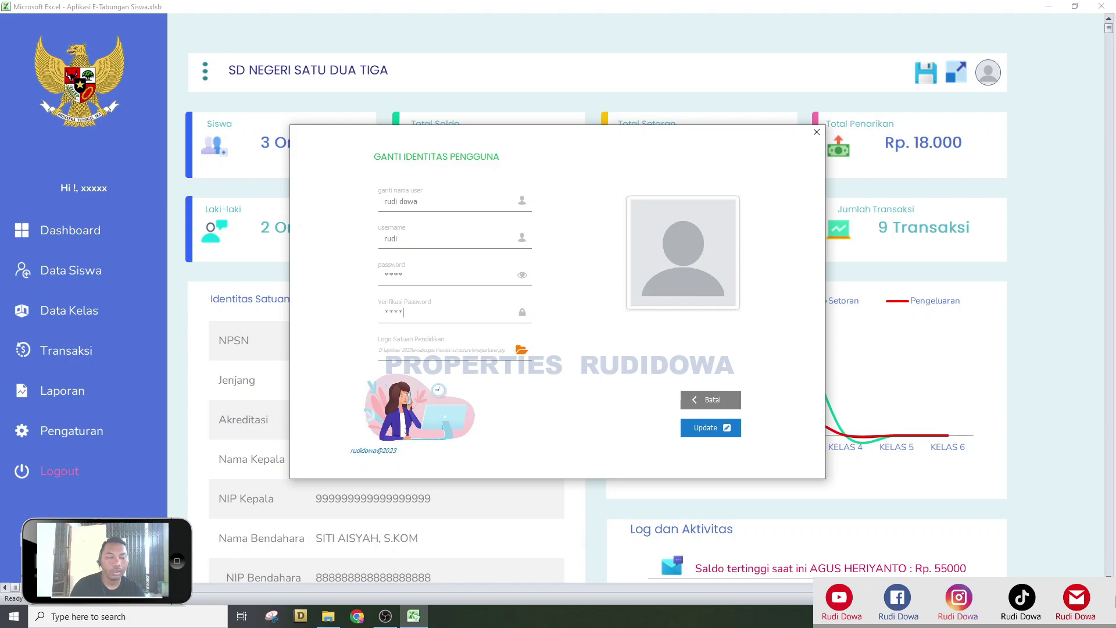
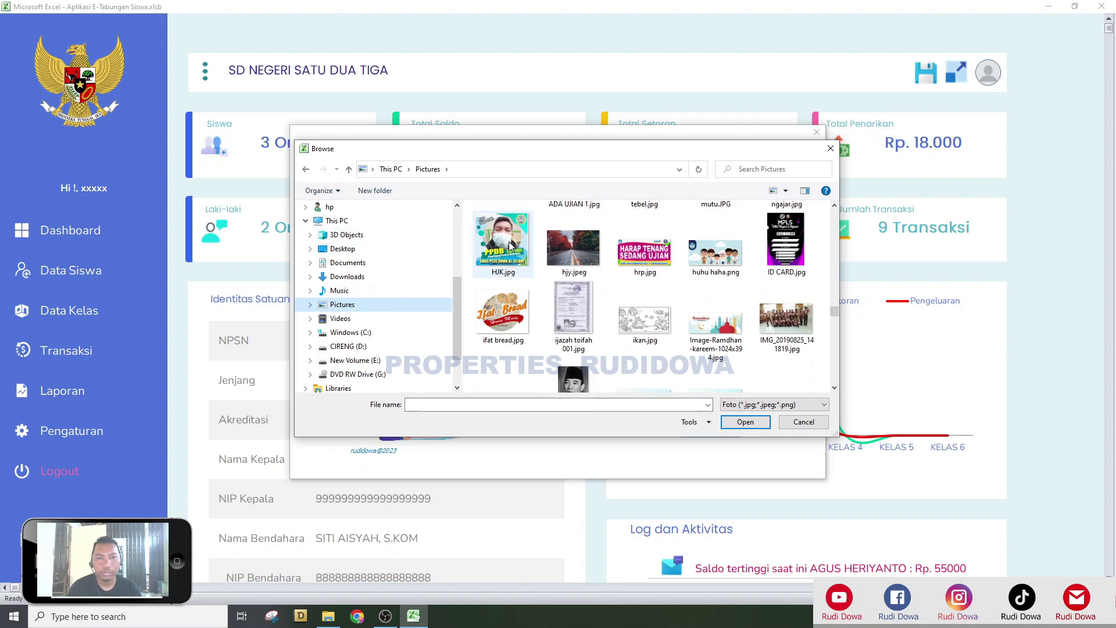
Load HJK.jpg as the profile photo and apply the new user identity.
{"action": "double_click", "coordinate": [508, 242]}
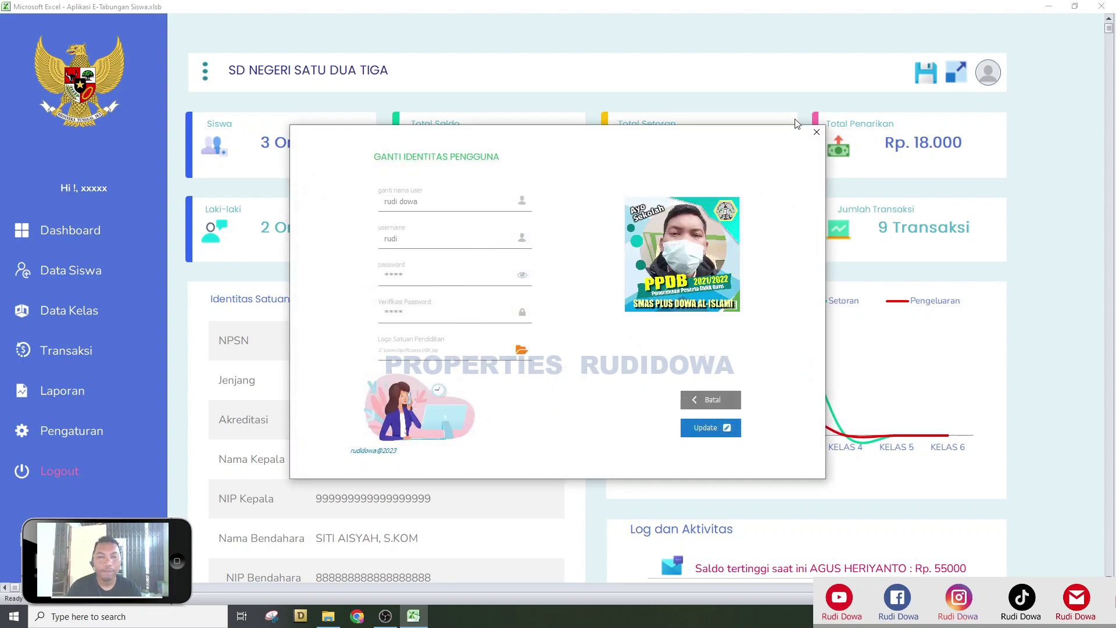
{"action": "left_click", "coordinate": [716, 433]}
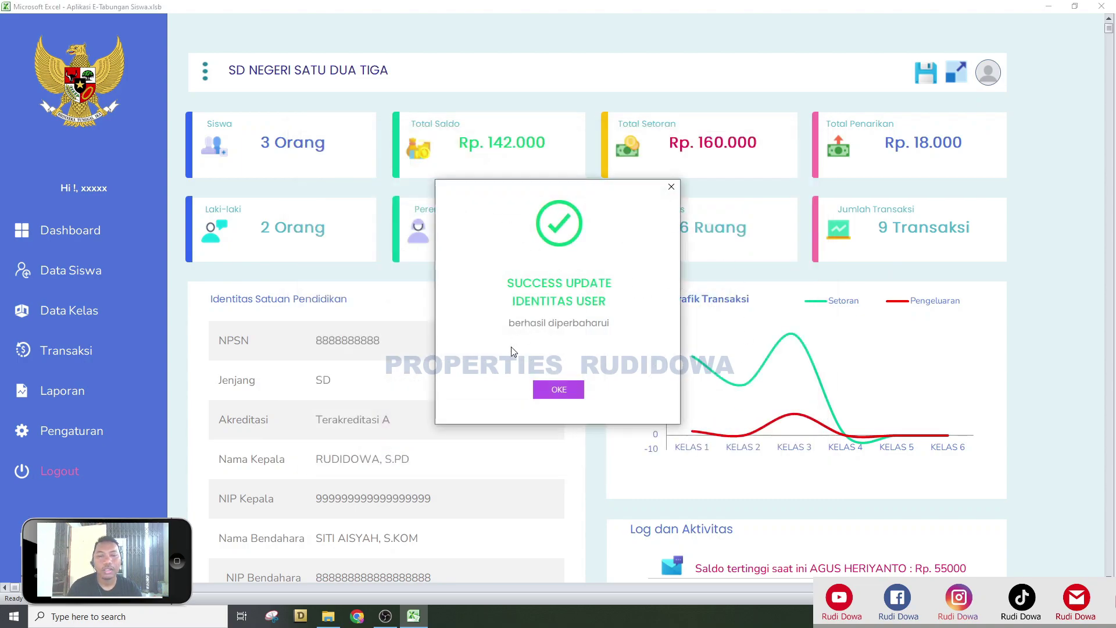
Dismiss the success message and review the dashboard showing the new name and photo.
{"action": "left_click", "coordinate": [565, 391]}
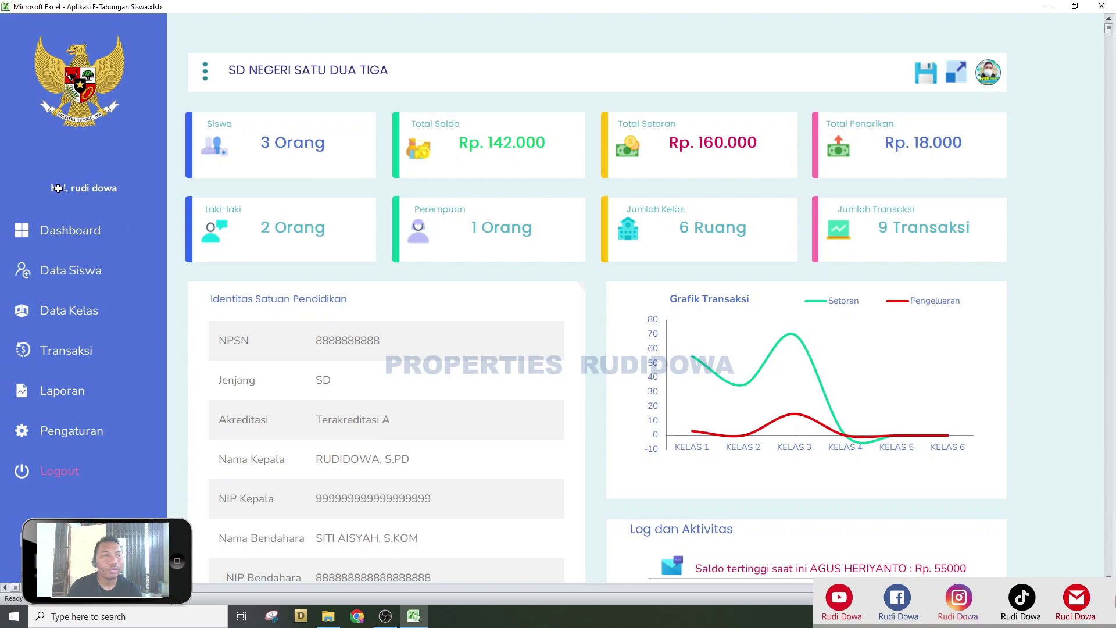
{"action": "scroll", "coordinate": [383, 337], "scroll_direction": "down", "scroll_amount": 5}
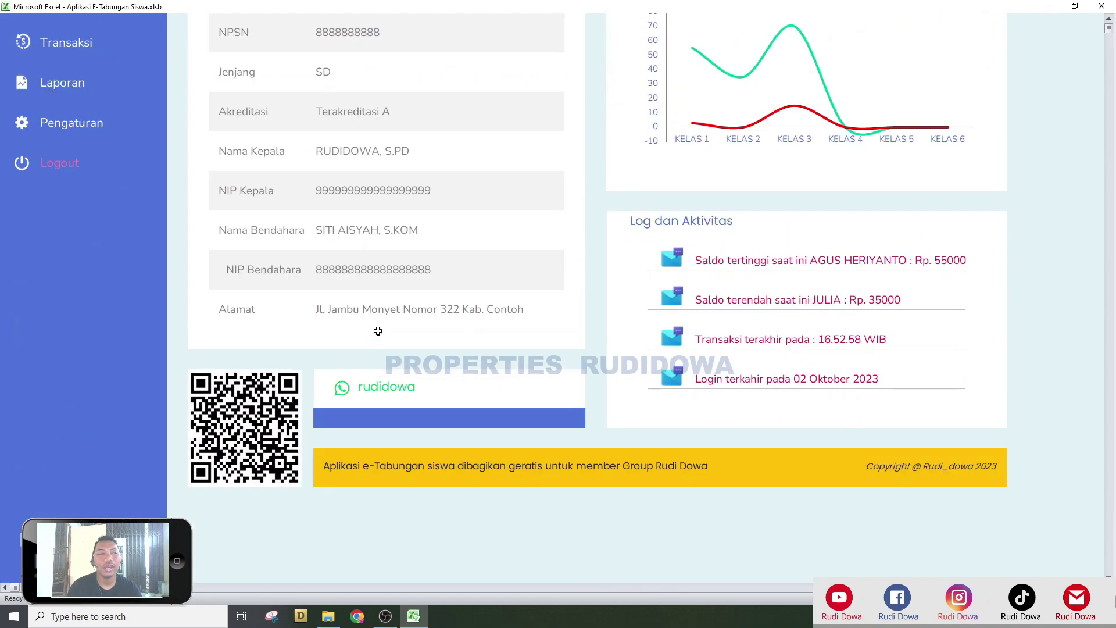
{"action": "scroll", "coordinate": [364, 319], "scroll_direction": "up", "scroll_amount": 5}
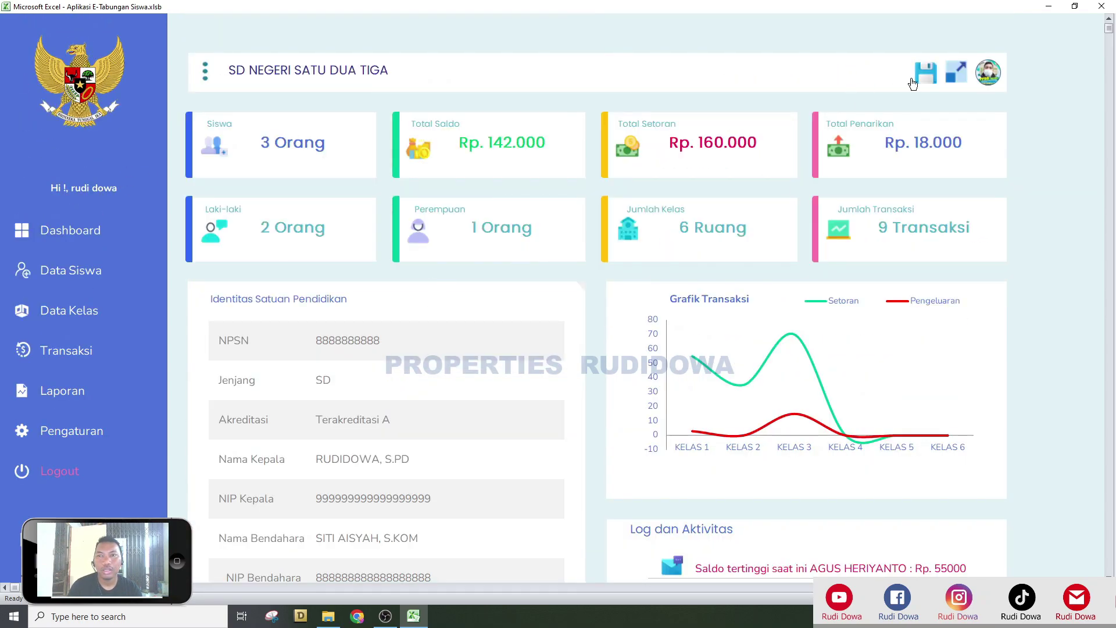
Save the E-Tabungan workbook progress from the dashboard header and confirm the SUCCESS SAVED message.
{"action": "left_click", "coordinate": [931, 73]}
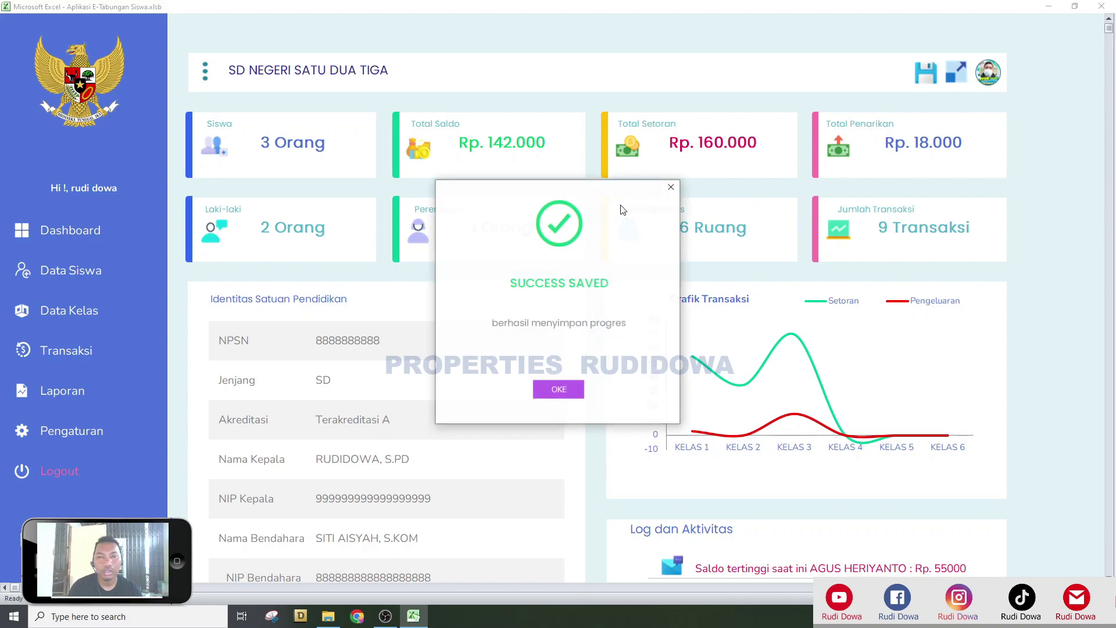
{"action": "left_click", "coordinate": [558, 389]}
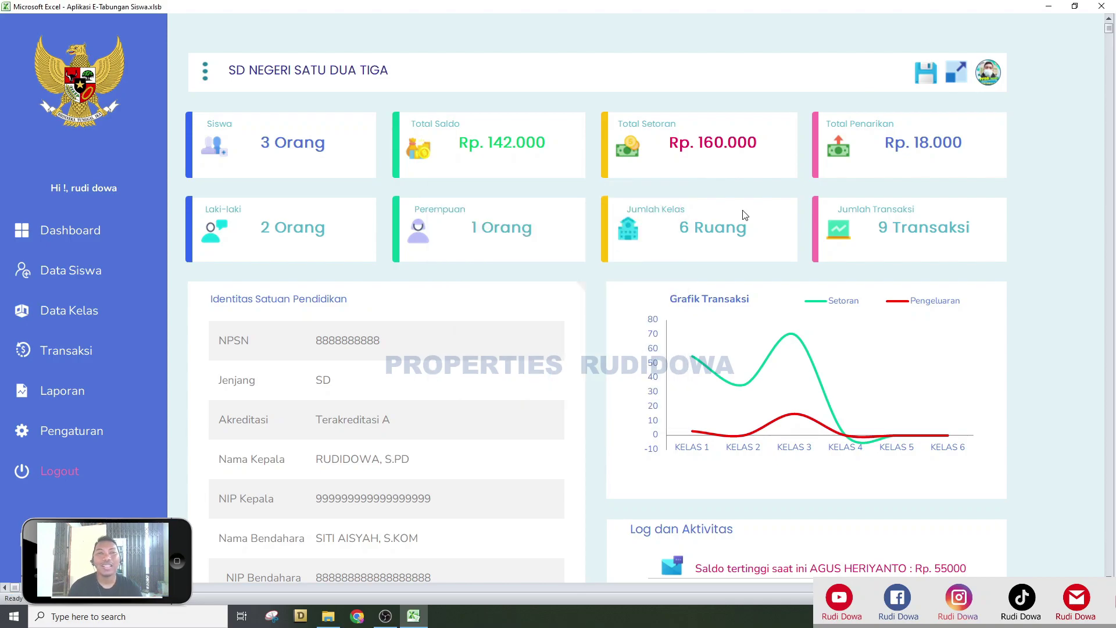